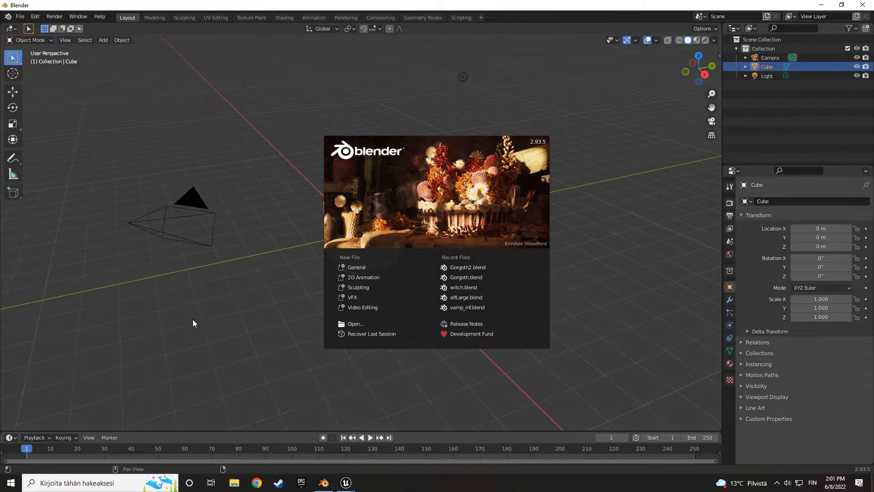
- Delete all default objects from the scene: the camera, cube and light
left_click(272, 287)
middle_click_drag(280, 291, 311, 295)
left_click_drag(246, 113, 572, 348)
key("Delete")
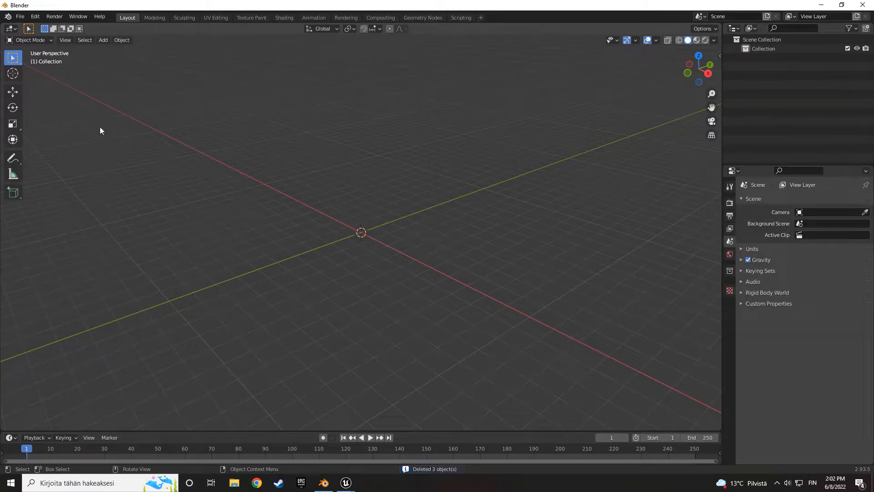
- Add a UV sphere mesh at the world origin
left_click(103, 40)
mouse_move(116, 50)
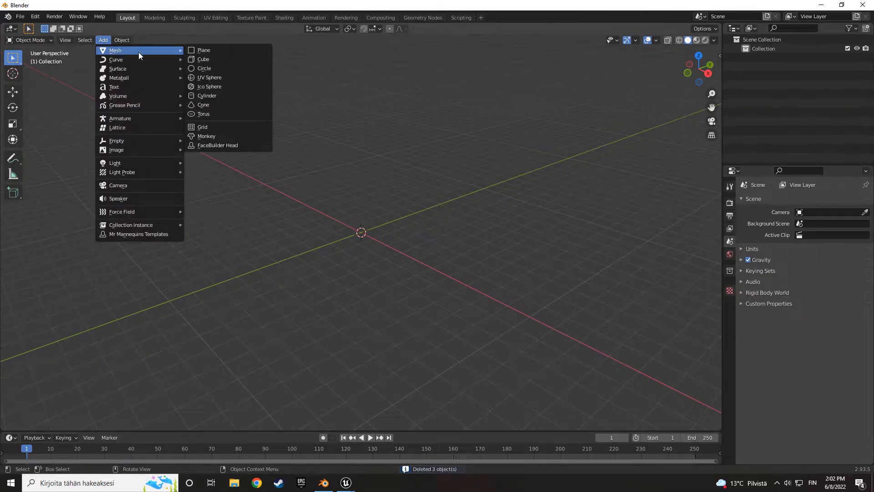
left_click(215, 80)
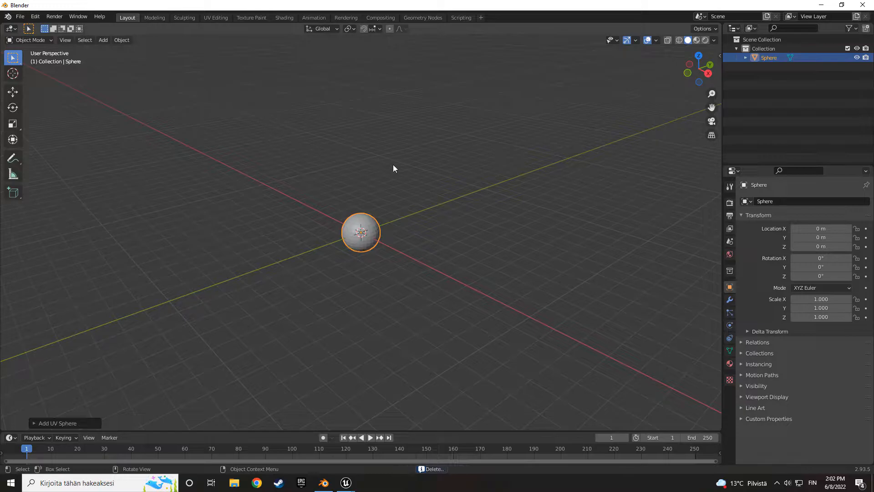
scroll(444, 269, "up", 8)
middle_click_drag(468, 281, 512, 289)
key("Tab")
key("Tab")
- Add a Catmull-Clark Subdivision Surface modifier to the sphere and set its viewport levels to 4
left_click(729, 299)
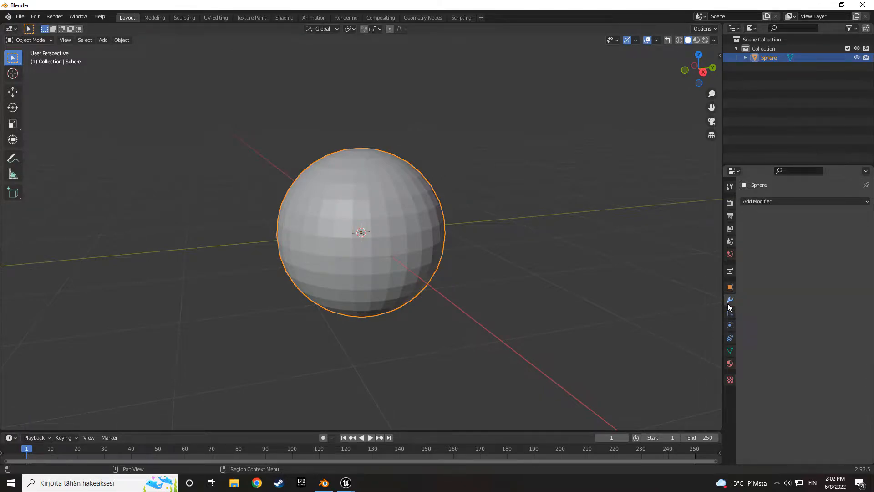
left_click(758, 202)
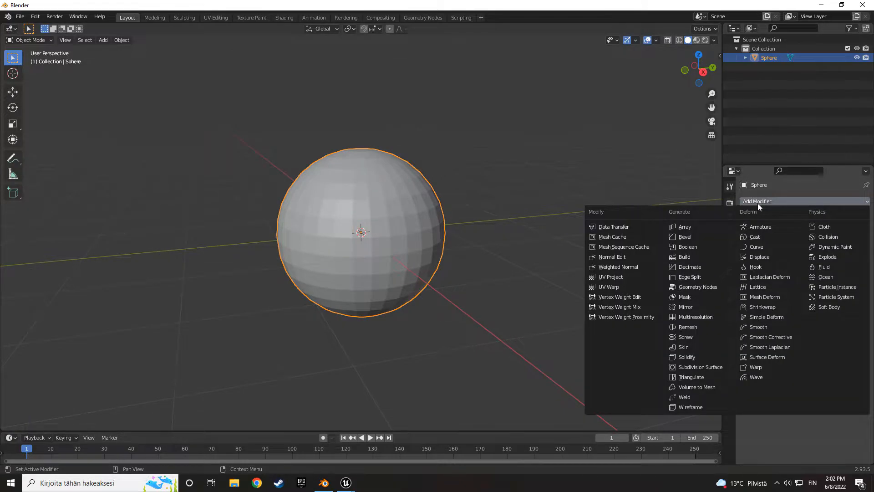
left_click(689, 367)
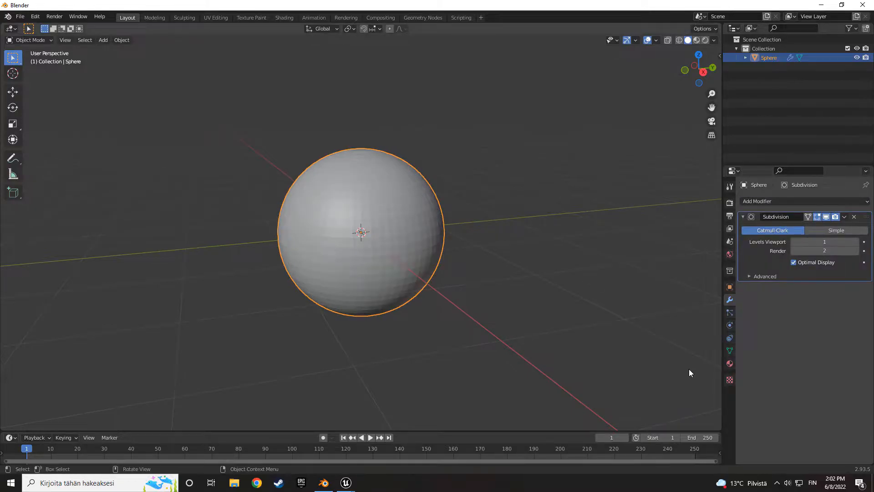
left_click(856, 242)
left_click(856, 242)
middle_click_drag(553, 241, 534, 260)
scroll(436, 285, "up", 7)
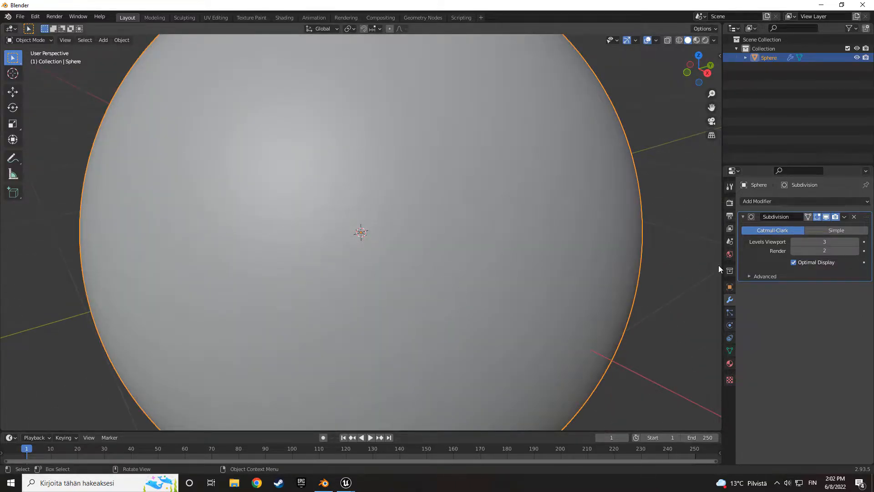
left_click(856, 242)
scroll(558, 298, "down", 5)
middle_click_drag(551, 294, 514, 289)
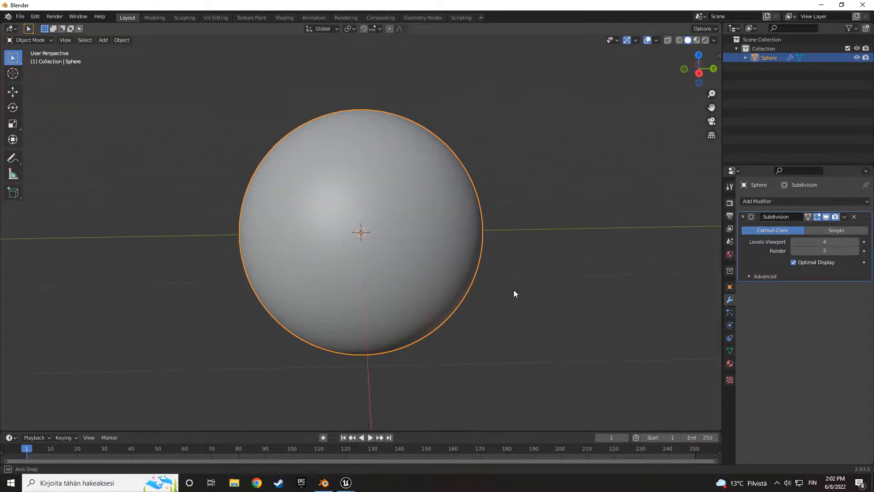
- Apply the Subdivision modifier to the sphere and check the dense mesh in Edit Mode, returning to Object Mode
left_click(844, 217)
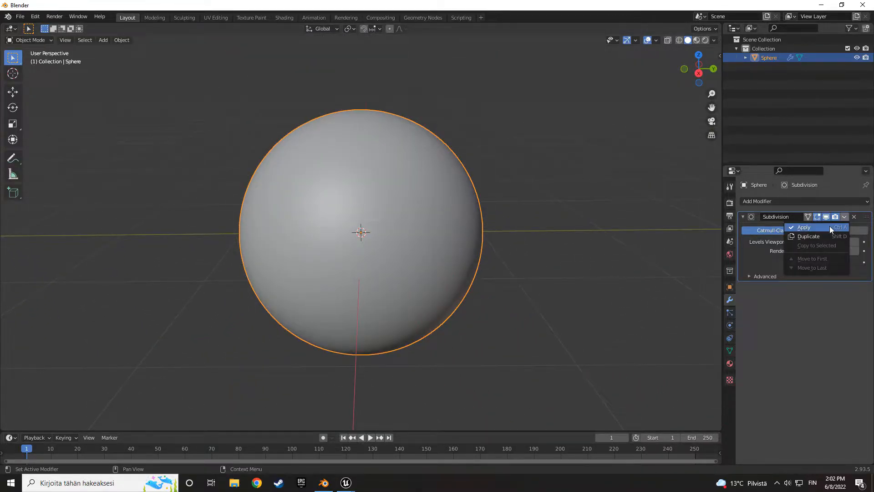
left_click(829, 226)
scroll(441, 280, "down", 4)
key("Tab")
middle_click_drag(416, 272, 443, 278)
scroll(394, 279, "up", 7)
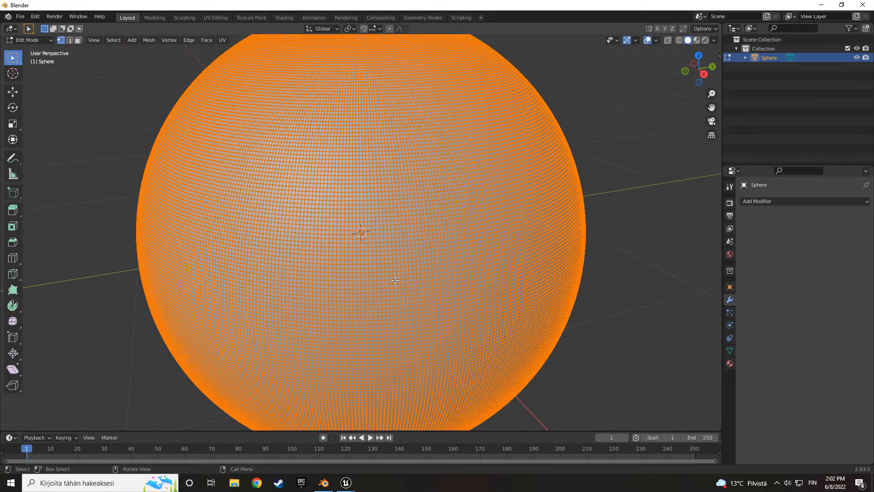
scroll(394, 279, "down", 4)
key("Tab")
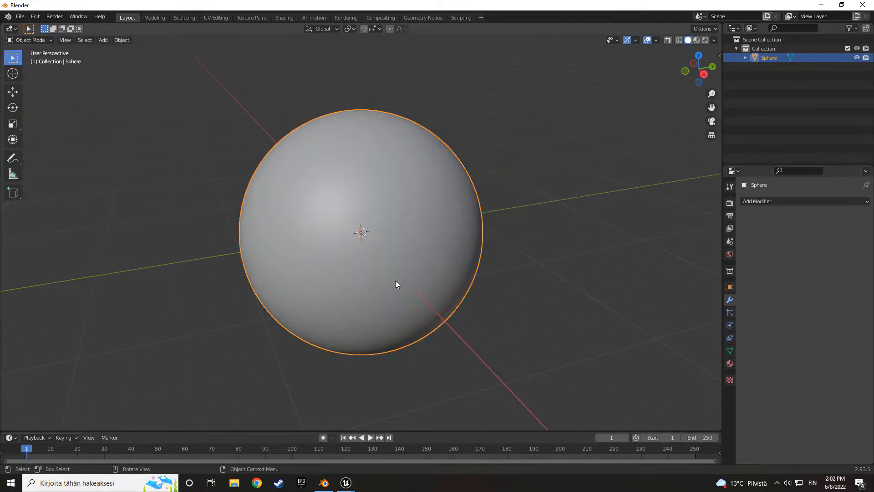
- Export the smoothed sphere in FBX format
left_click(19, 17)
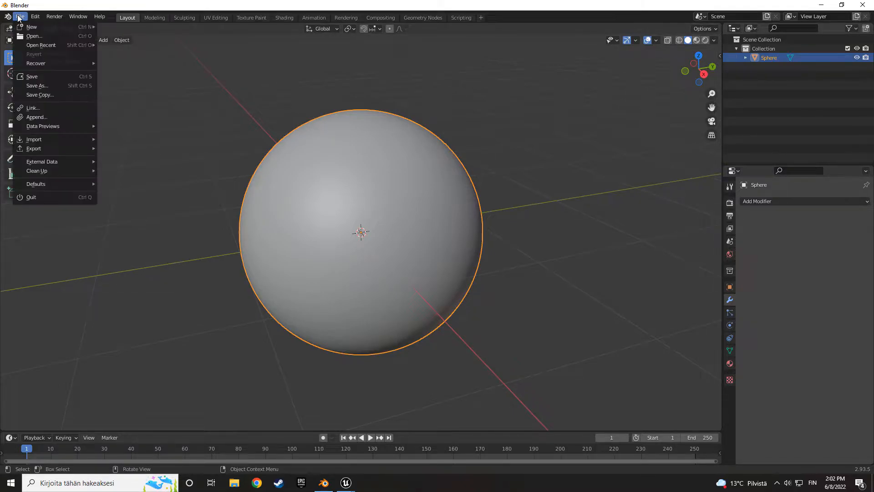
mouse_move(36, 149)
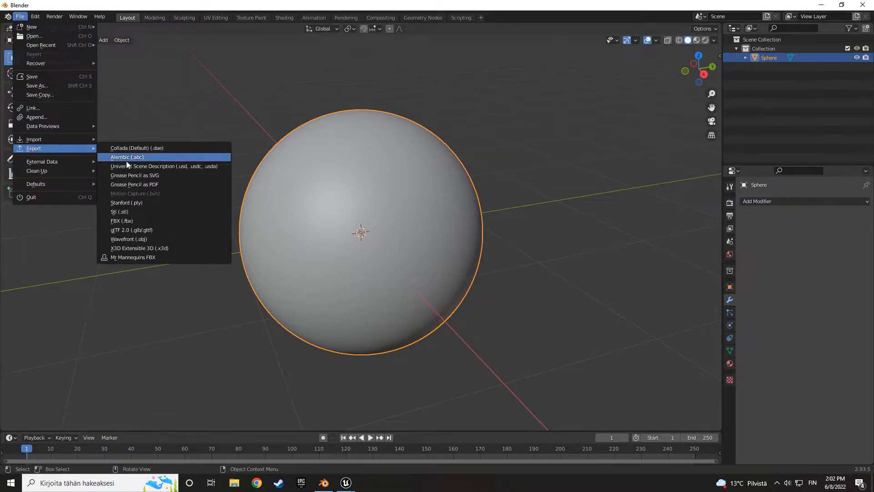
left_click(128, 220)
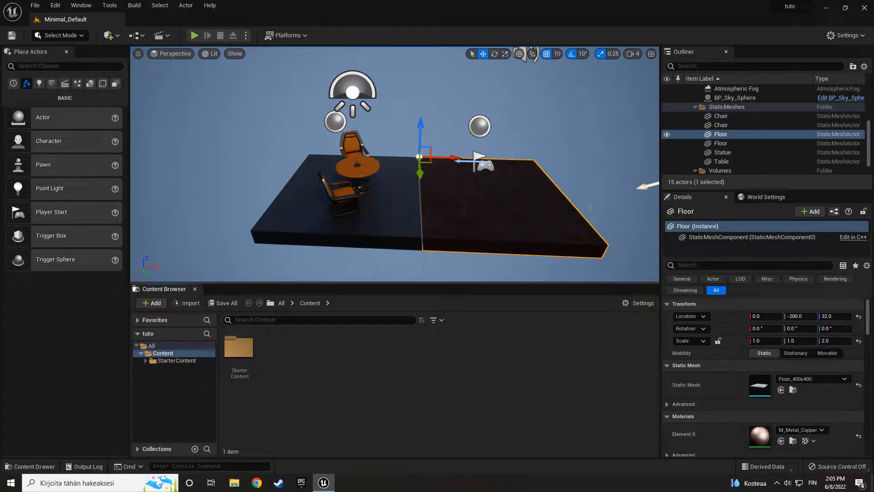
left_click(722, 161)
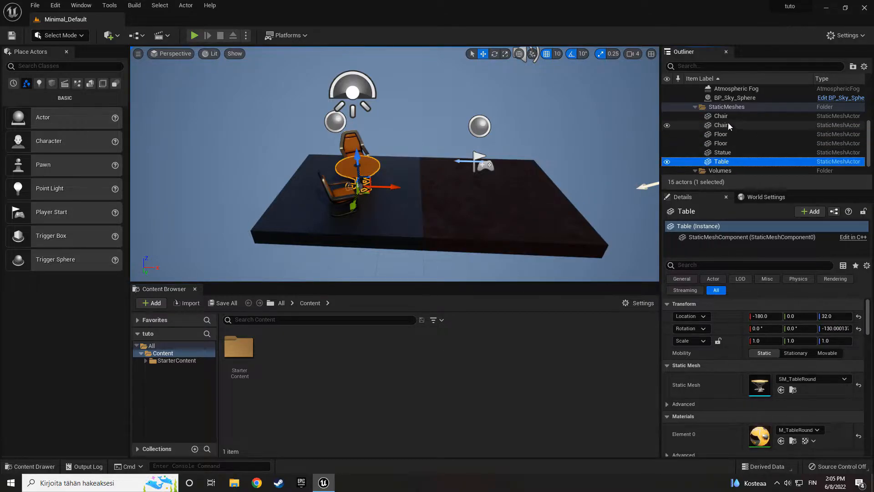
left_click(464, 256)
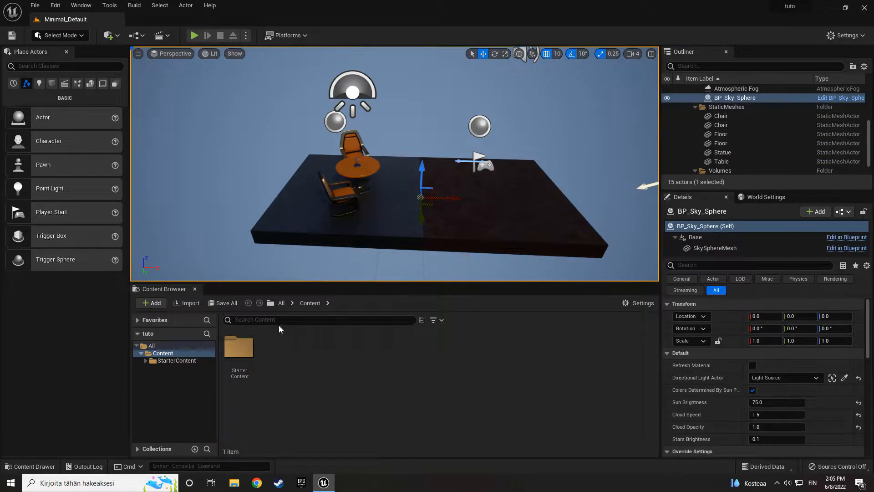
- In the Unreal Engine project, create a folder named Earth inside Content and open it
right_click(295, 351)
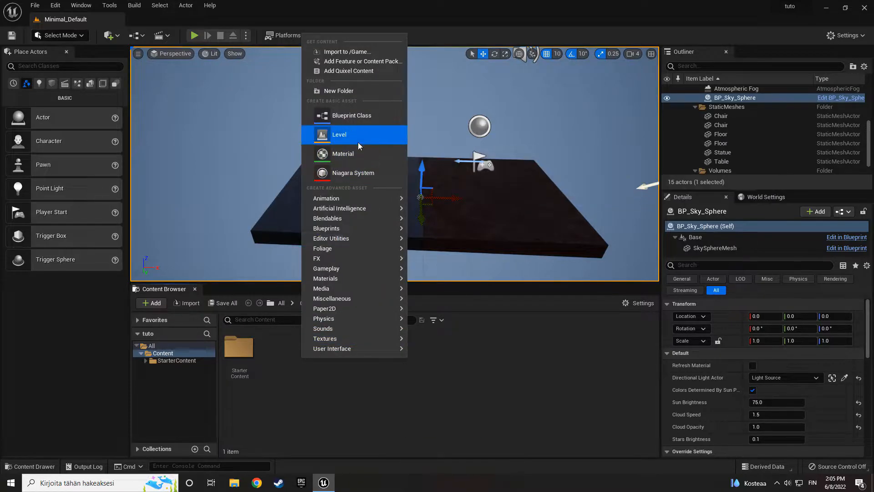
left_click(350, 92)
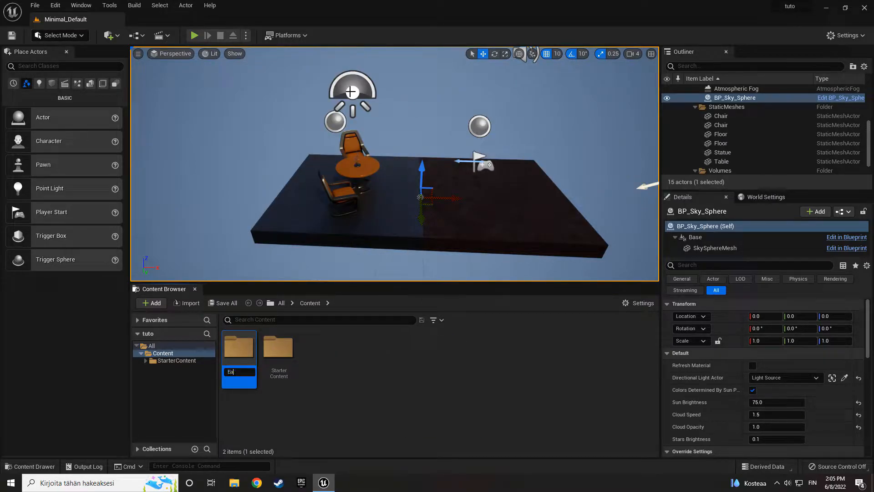
type("Earth")
key("Return")
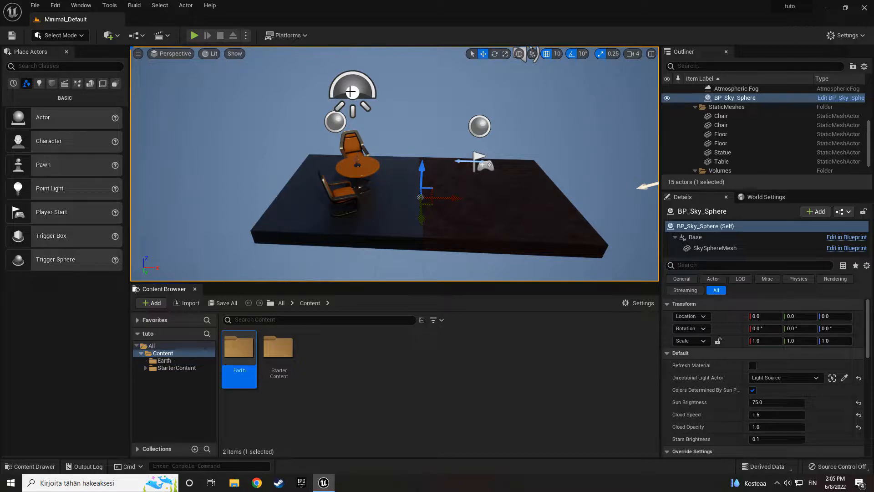
double_click(246, 354)
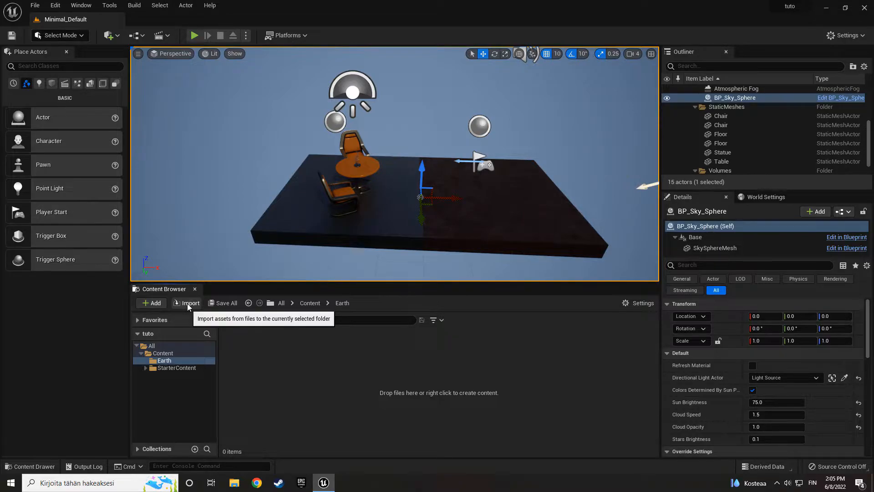
- Import the Earth_sphere FBX into the Earth folder with Build Nanite enabled and the material import method Do Not Create Material
left_click(155, 305)
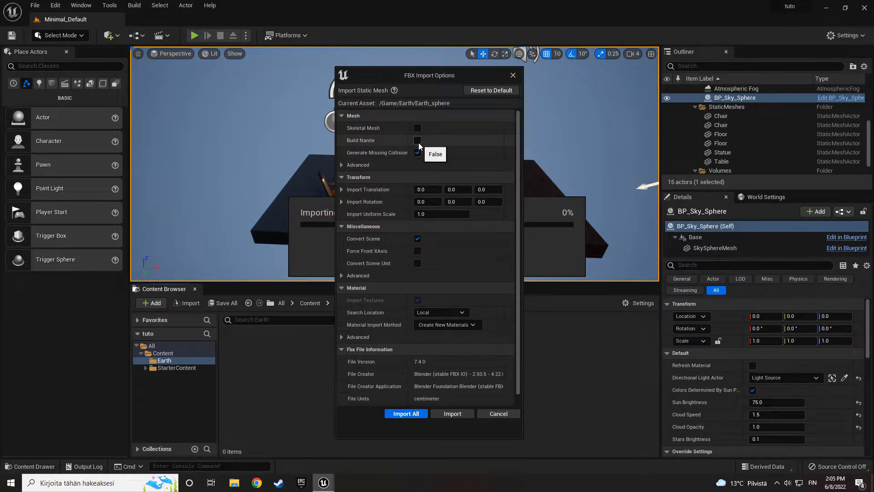
left_click(417, 141)
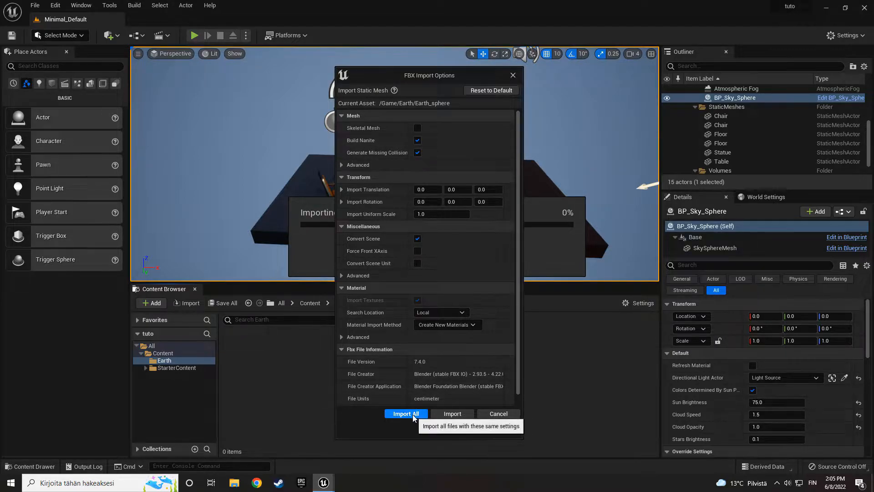
left_click(446, 325)
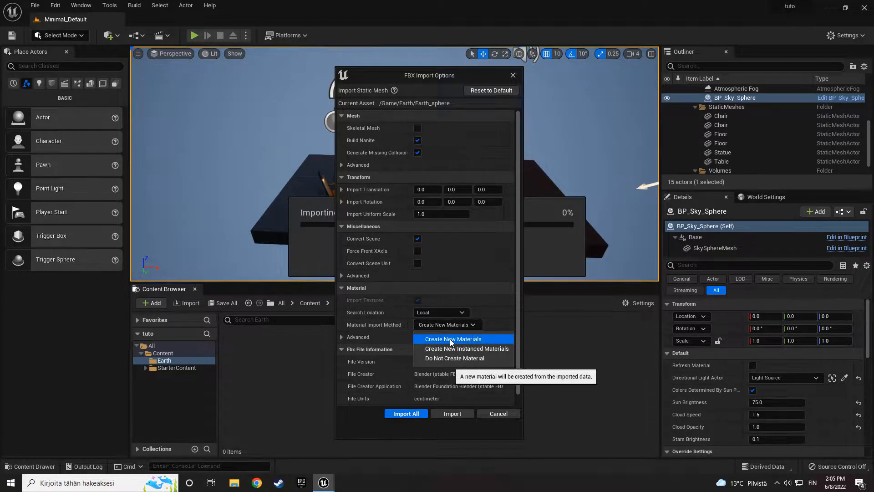
left_click(450, 359)
left_click(408, 414)
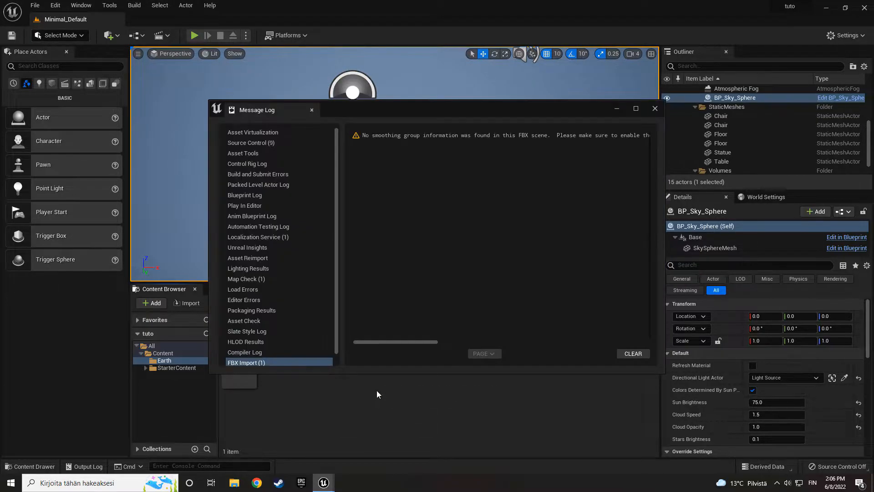
left_click(656, 109)
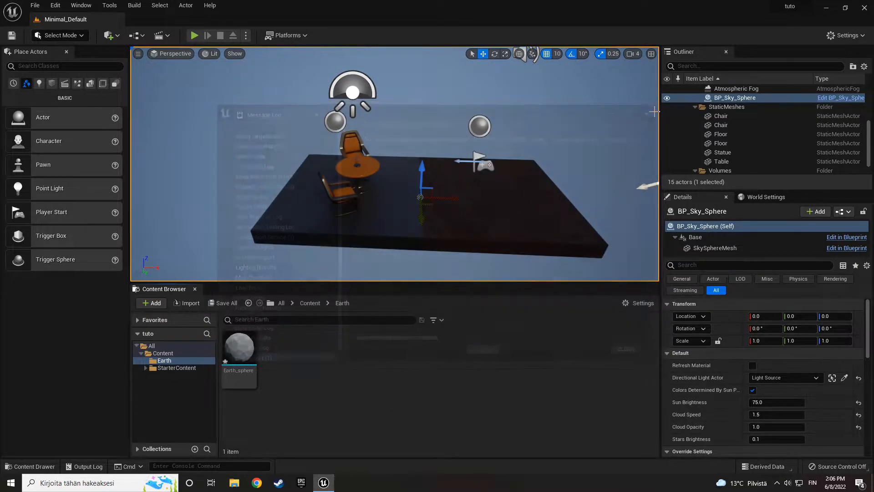
- Inspect the imported Earth_sphere mesh in the static mesh editor and close it
double_click(240, 352)
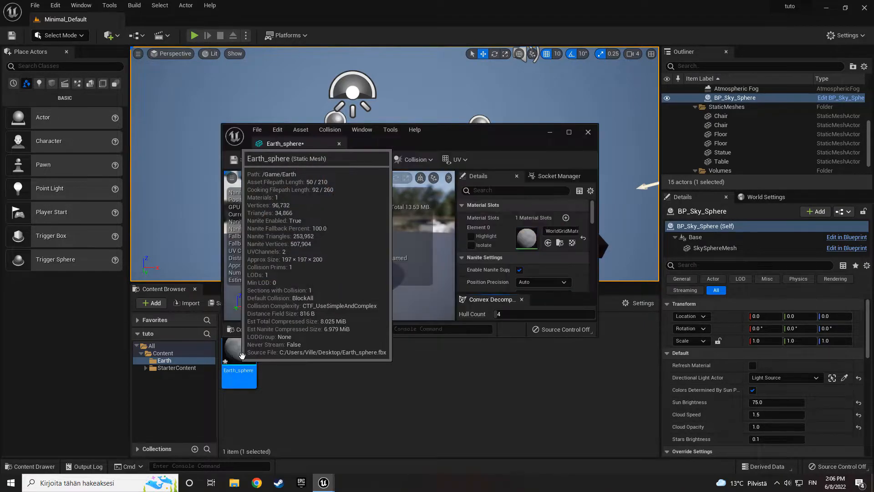
left_click_drag(343, 241, 348, 238)
left_click(587, 132)
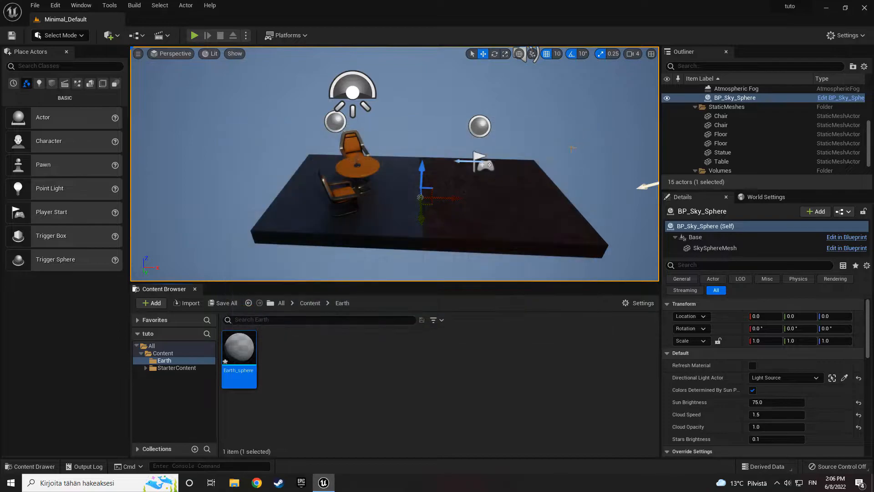
- Place Earth_sphere in the level near the floor's centre and set its scale to 50 on all three axes
key("s")
right_click_drag(381, 244, 390, 235)
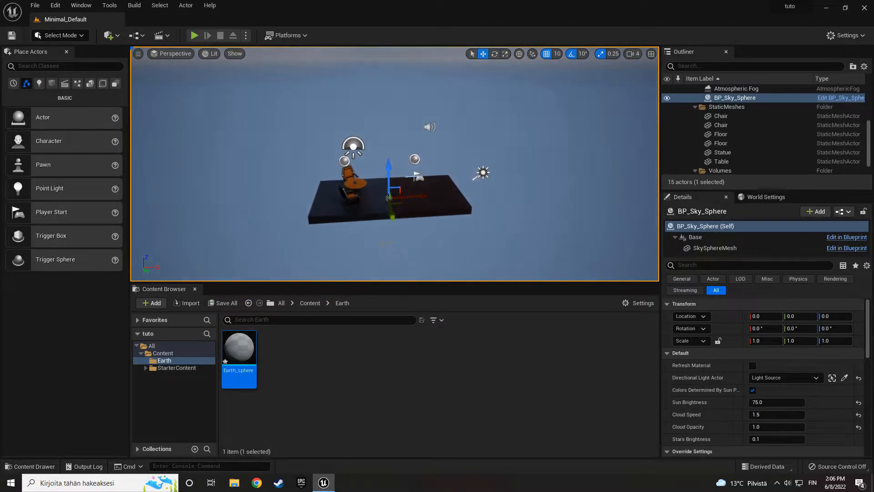
left_click_drag(243, 349, 387, 197)
left_click(769, 340)
type("50")
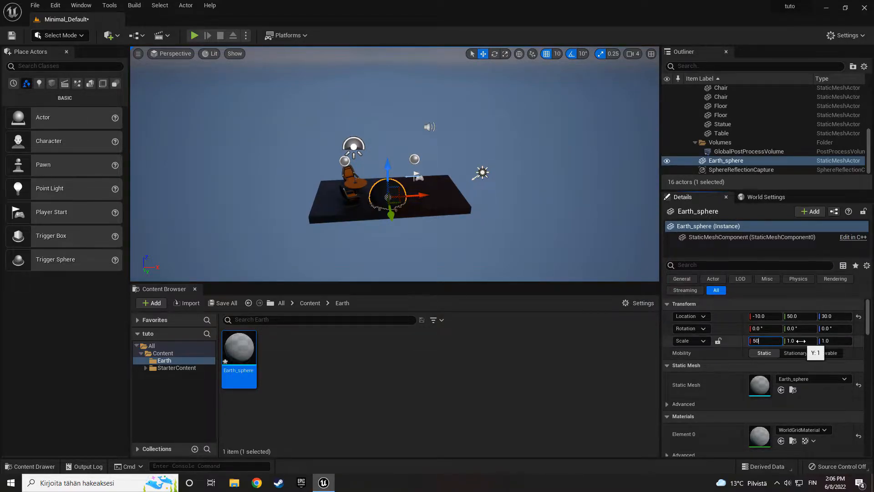
key("Return")
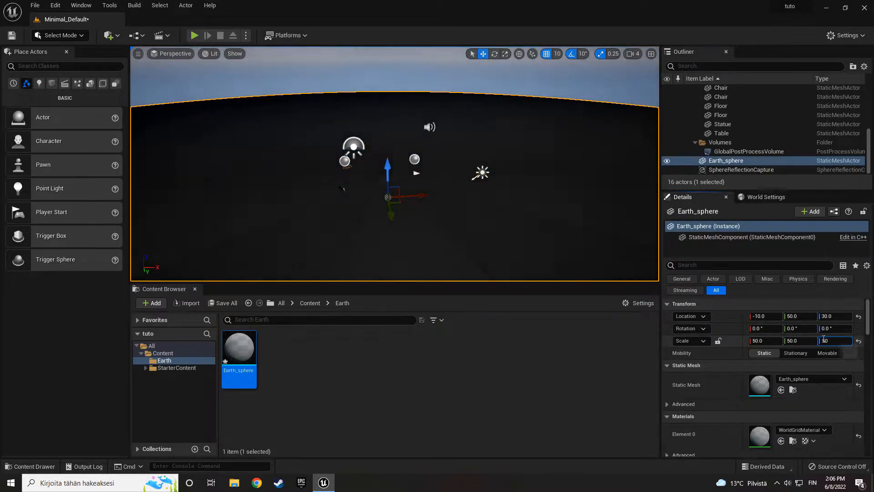
key("f")
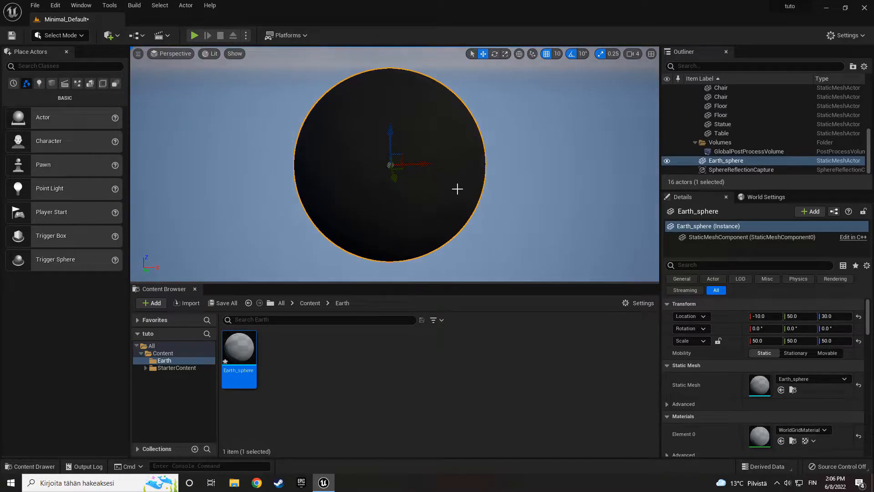
- Find the directional light named Light Source among the level's actors and set its intensity to 15 lux
left_click(691, 66)
type("dire")
left_click(710, 108)
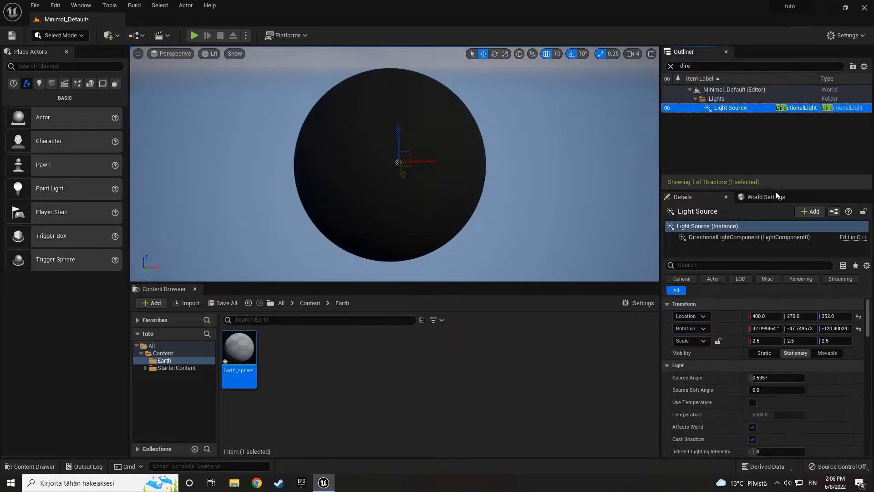
scroll(774, 415, "down", 1)
left_click(769, 431)
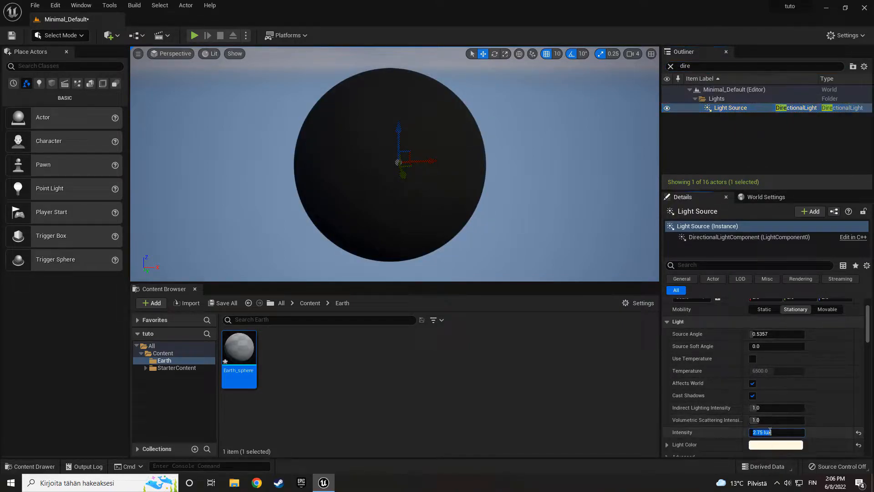
key("Return")
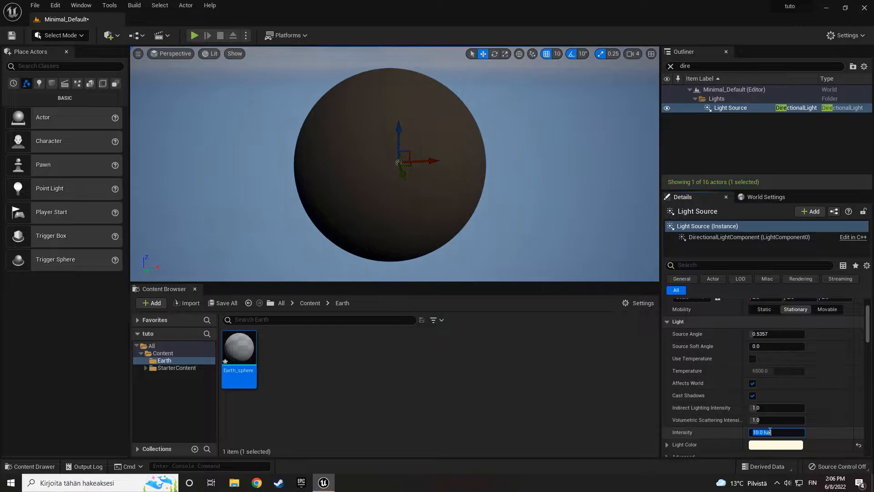
type("15")
key("Return")
right_click_drag(482, 219, 465, 215)
key("w")
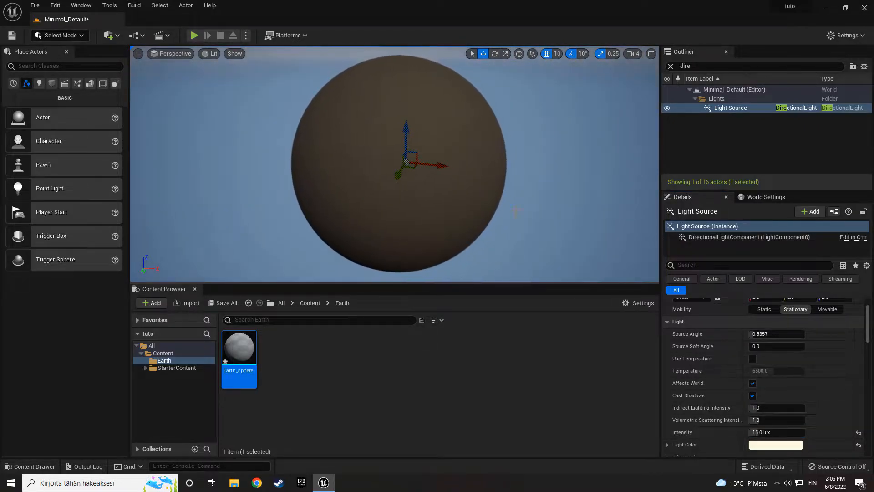
- Switch to the browser and look through the Earth texture maps on Planet Pixel Emporium's high resolution page
left_click_drag(377, 286, 368, 356)
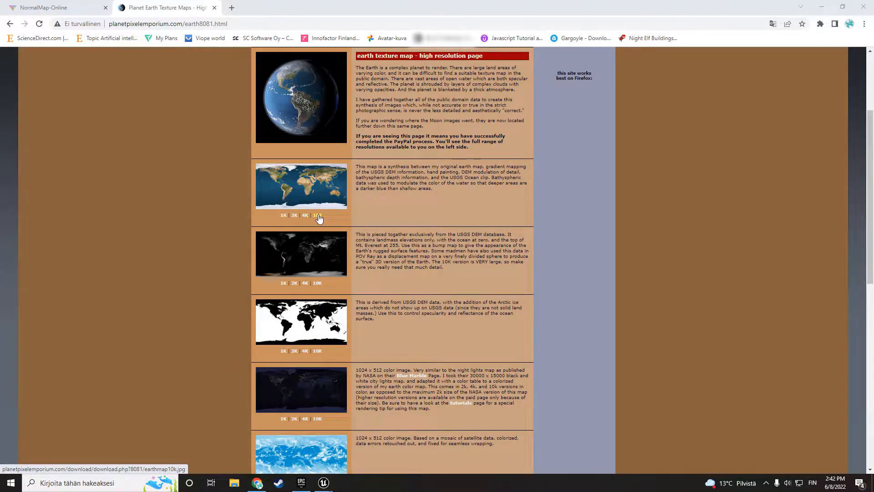
scroll(321, 215, "down", 1)
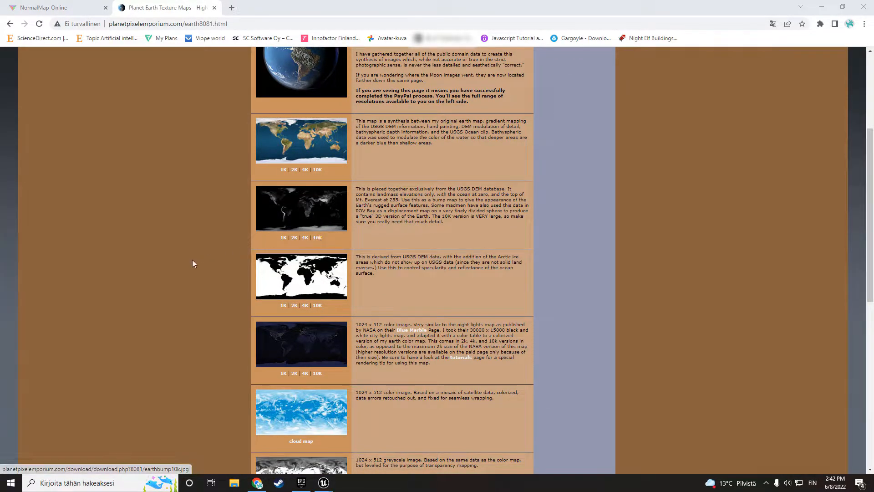
scroll(193, 262, "down", 1)
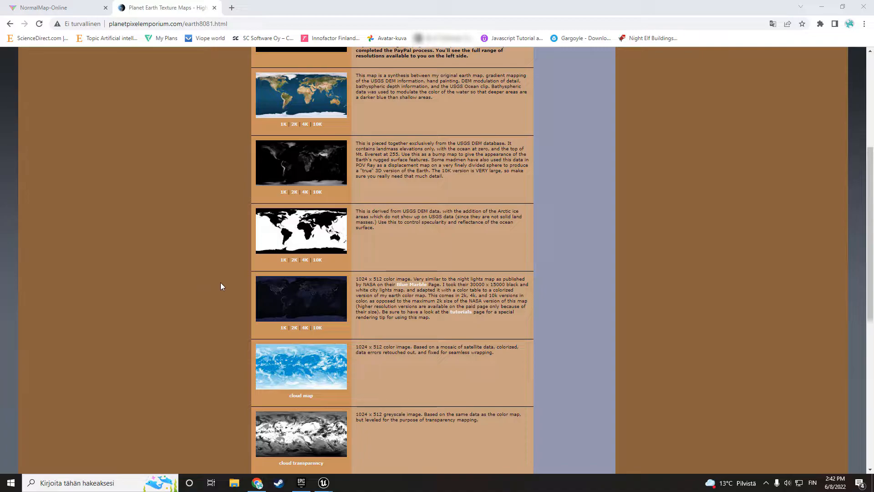
scroll(223, 278, "up", 2)
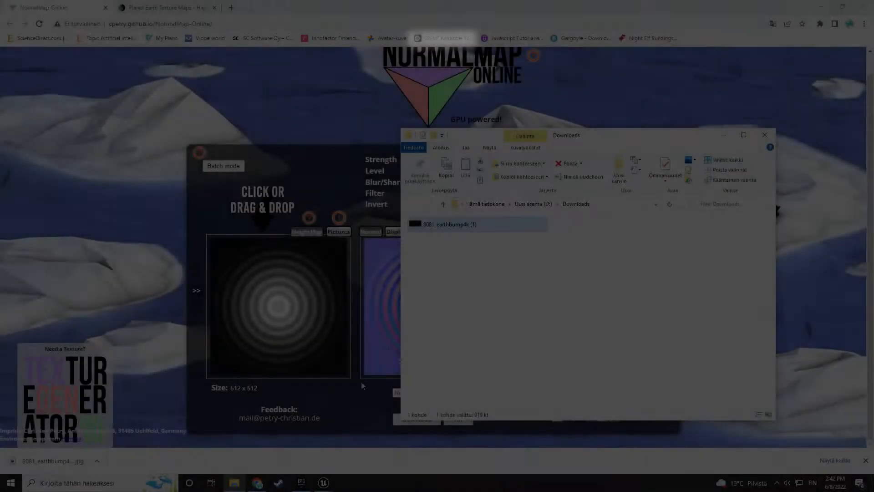
- Load the 8081_earthbump4k (1) image from the Downloads folder into NormalMap-Online as the height map
left_click_drag(449, 224, 279, 317)
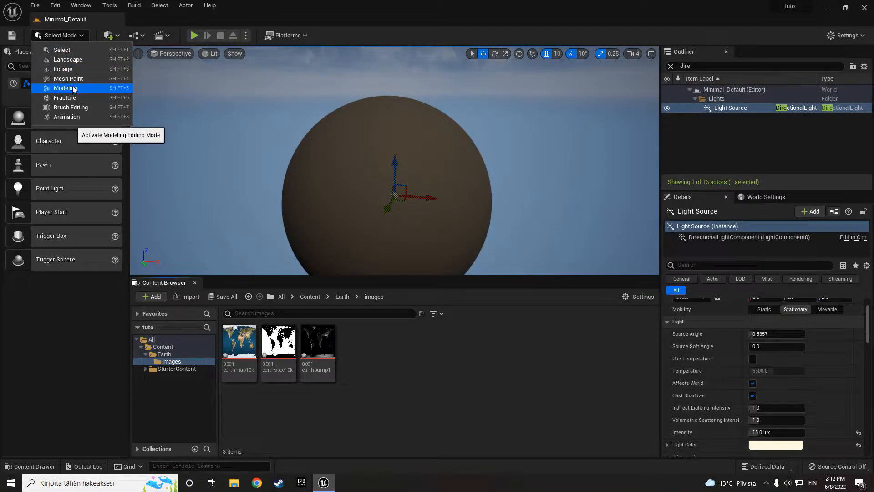
- Switch to Unreal Editor, search its plugins for "model" to check whether Modeling Tools Editor Mode is enabled, and close the plugins window
left_click(55, 6)
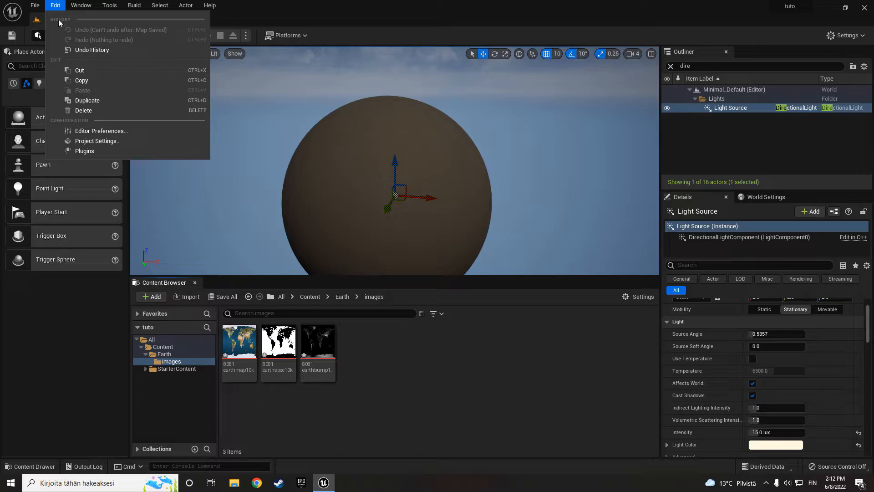
left_click(85, 151)
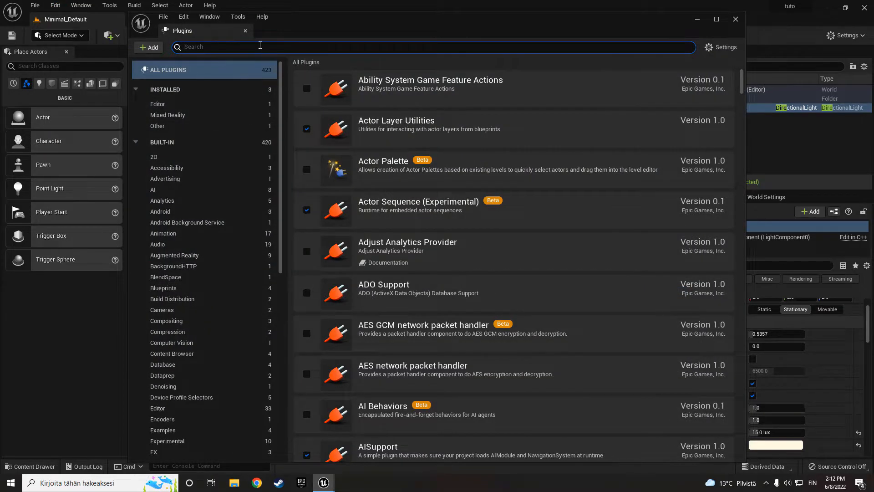
type("model")
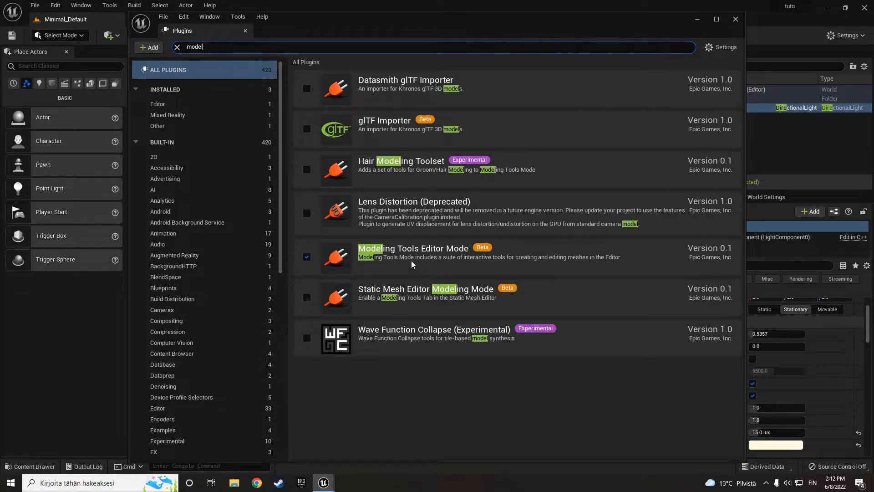
left_click(736, 19)
- Switch the editor to Modeling mode and select the Earth_sphere in the level
left_click(61, 35)
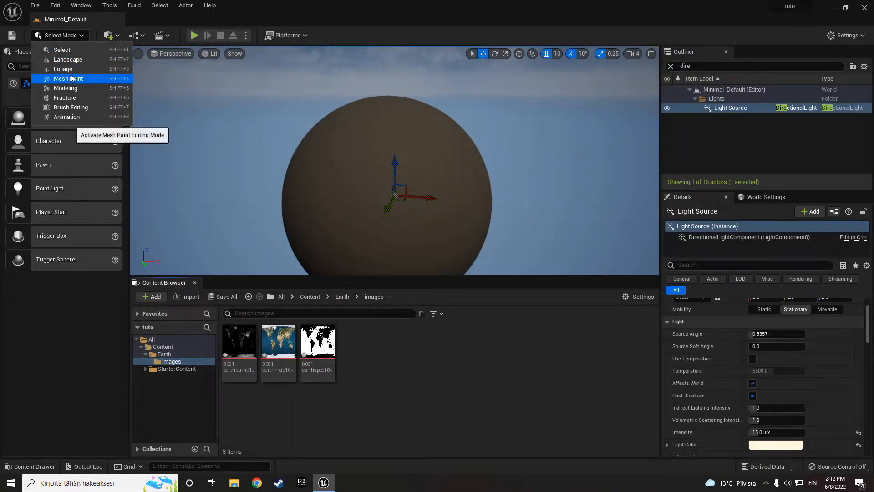
left_click(69, 88)
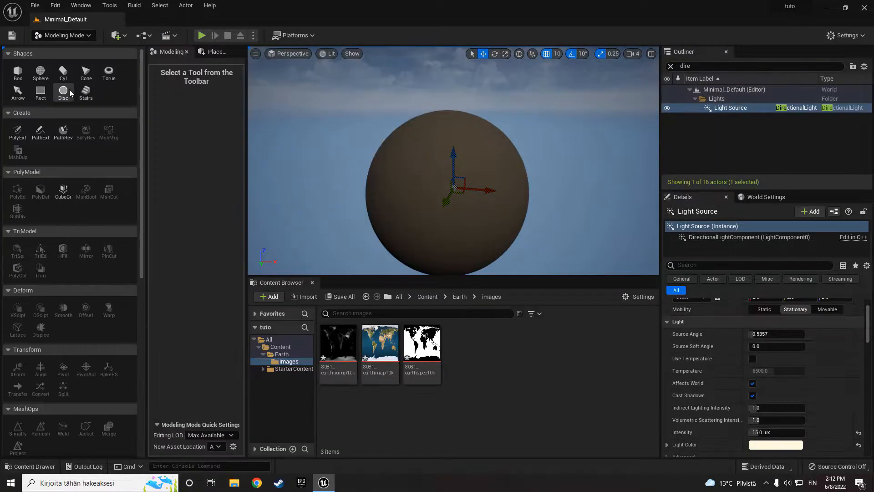
left_click(419, 179)
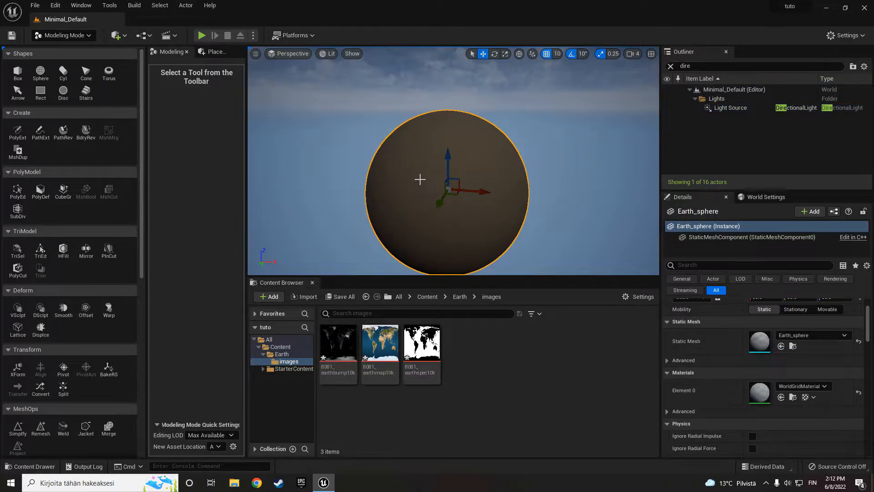
right_click_drag(419, 179, 425, 192)
- Start Remesh on Earth_sphere, examine its wireframe and set the target triangle count to 2000000
scroll(75, 227, "down", 6)
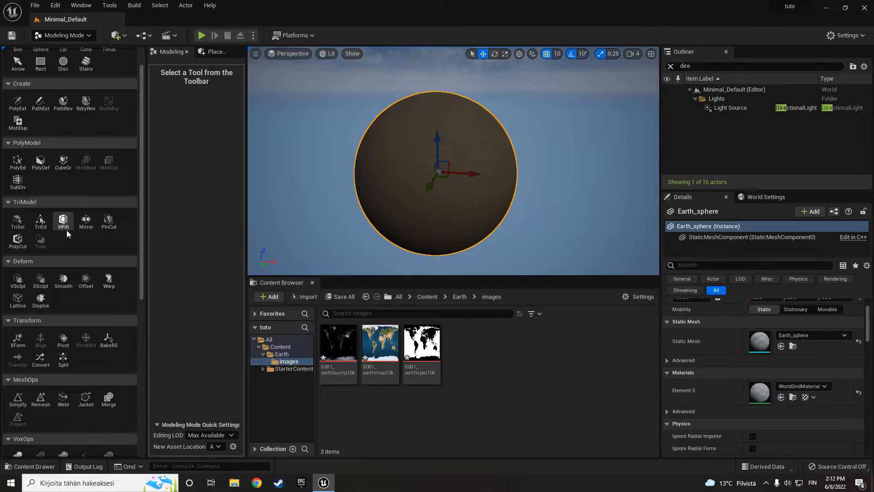
scroll(70, 235, "down", 2)
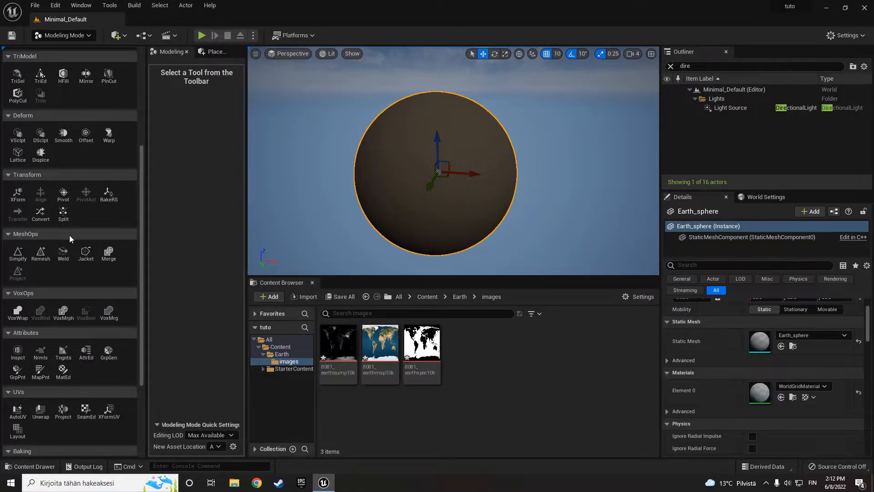
left_click(41, 253)
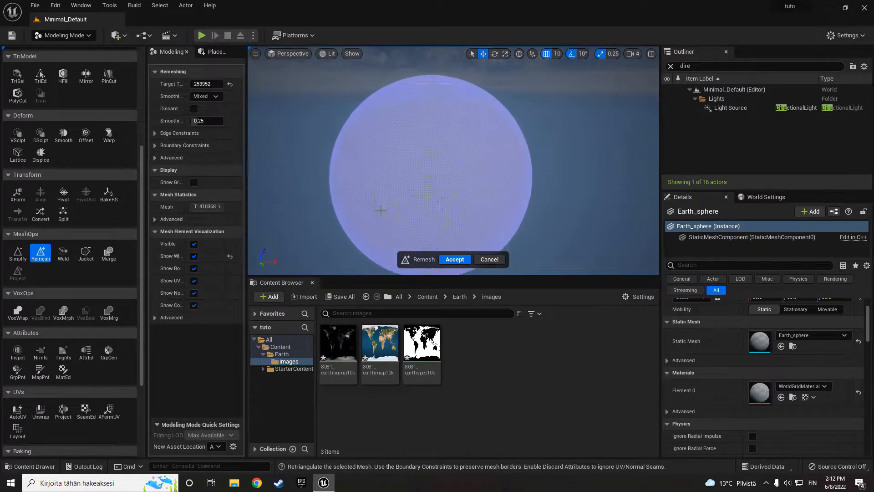
scroll(382, 209, "up", 6)
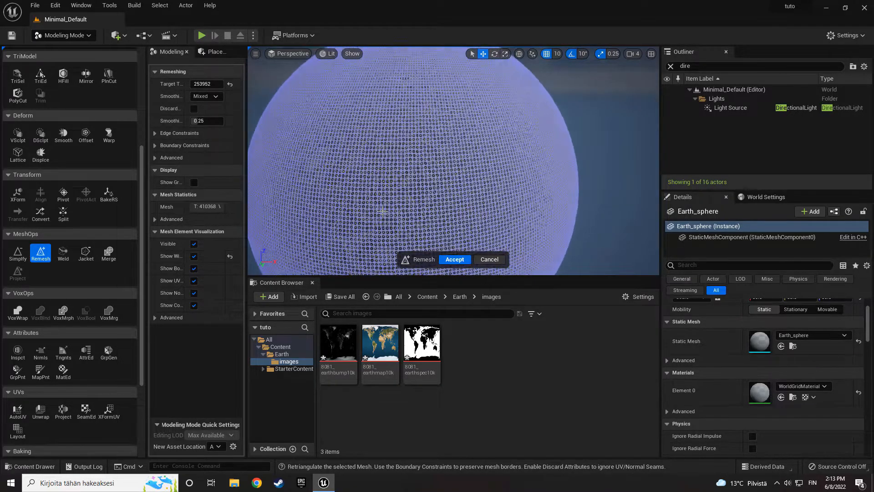
scroll(382, 213, "up", 4)
scroll(382, 215, "down", 7)
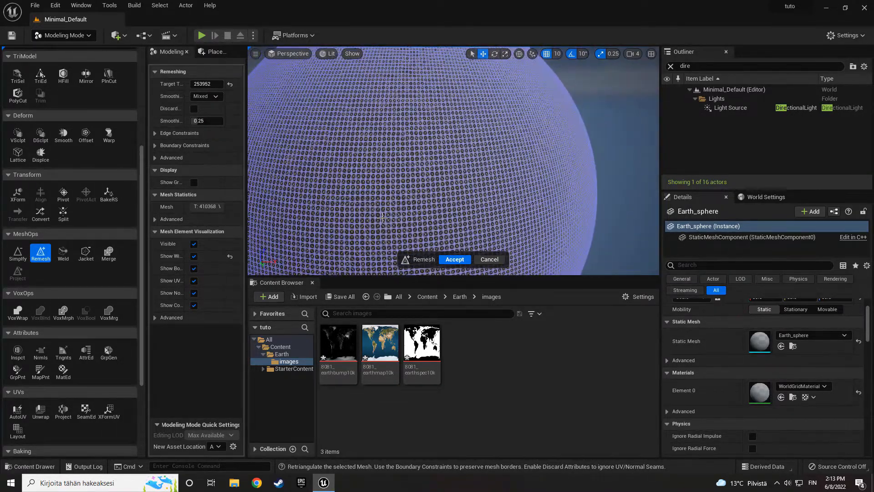
scroll(382, 218, "down", 3)
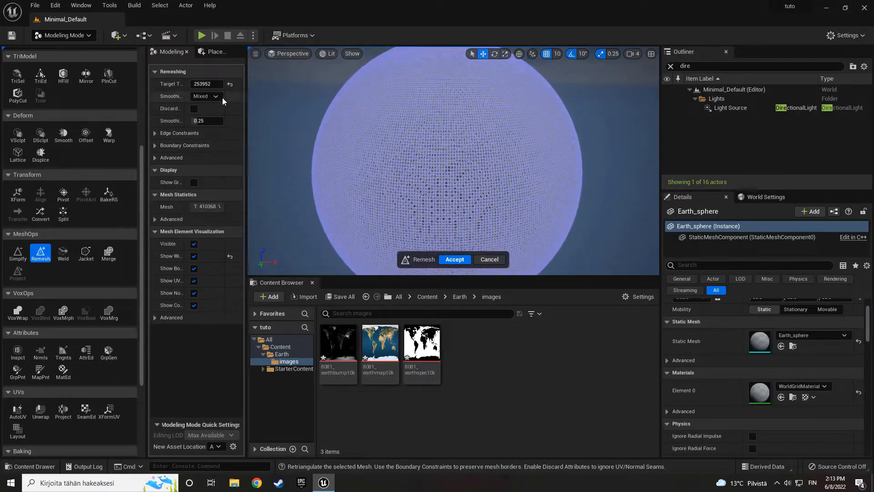
left_click(202, 84)
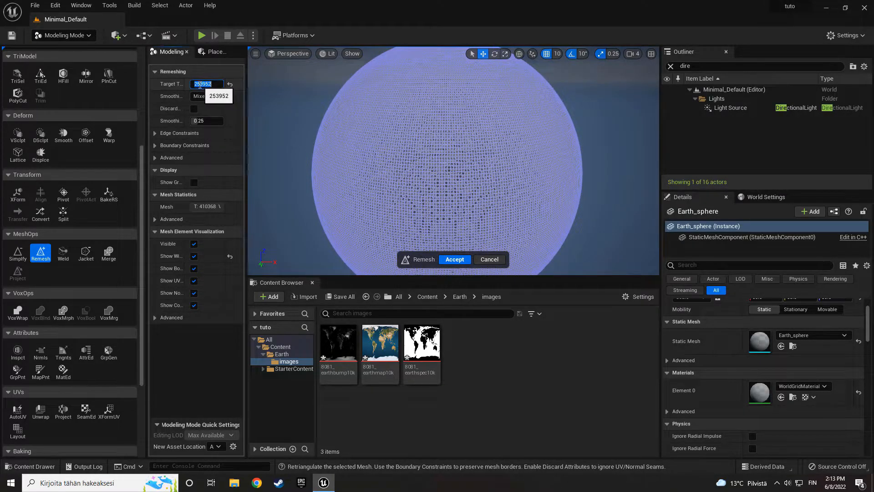
left_click(198, 84)
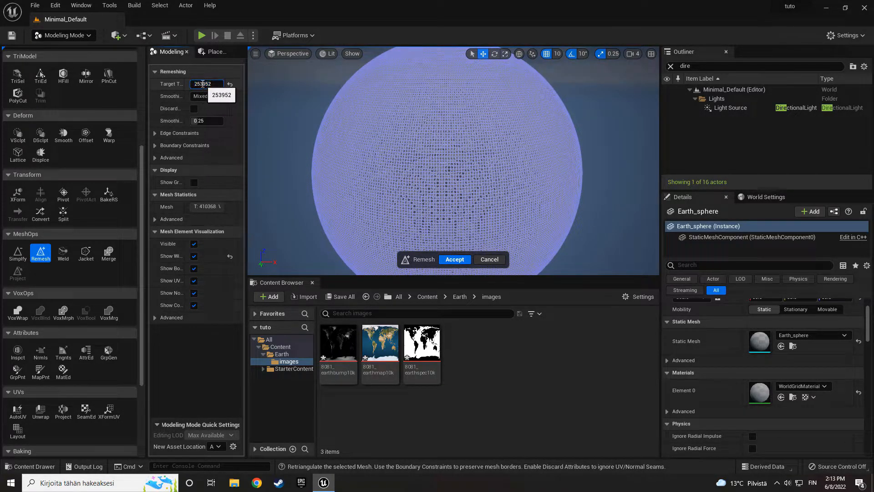
left_click_drag(213, 83, 193, 83)
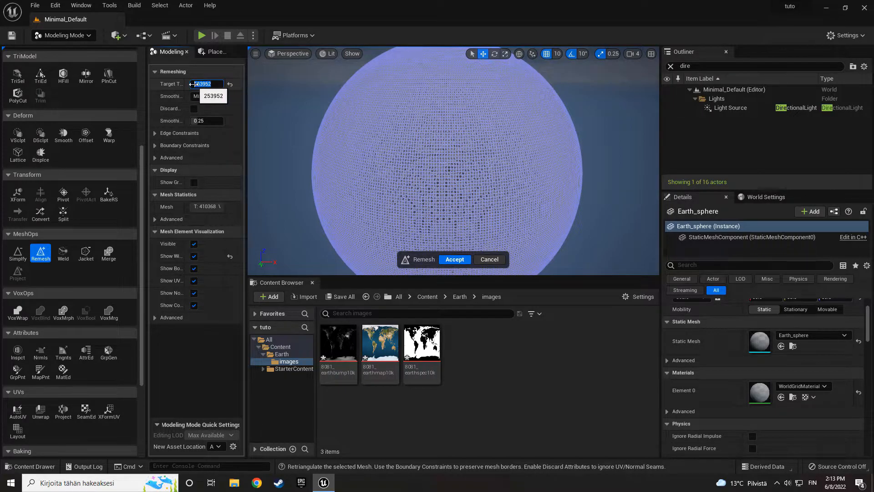
key("BackSpace")
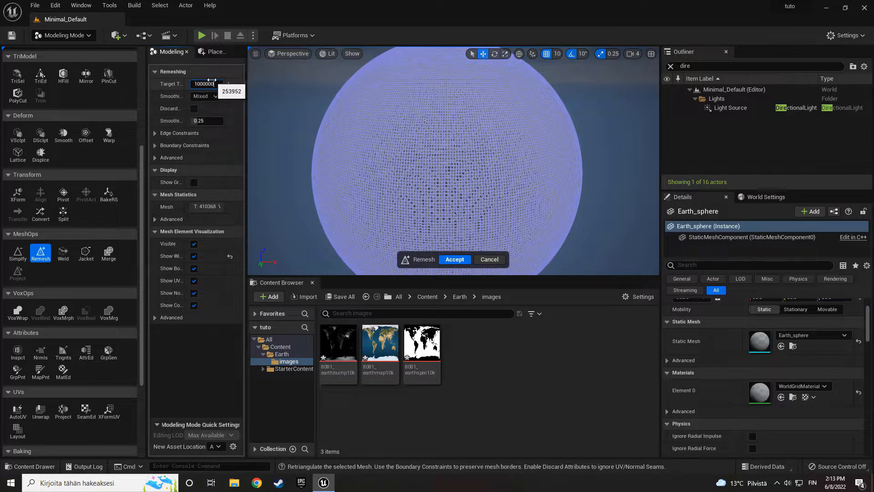
type("2")
key("Return")
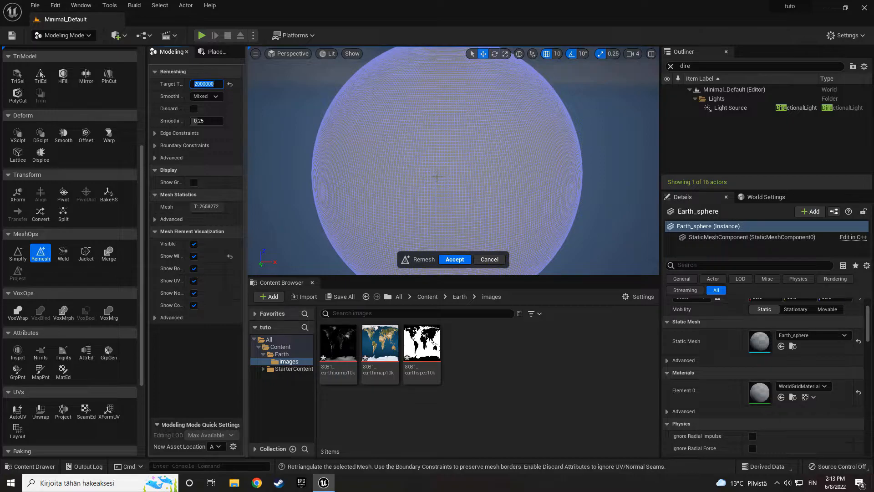
- Accept the remeshed Earth_sphere and save all changed assets and the level
left_click(453, 261)
left_click(34, 5)
left_click(62, 108)
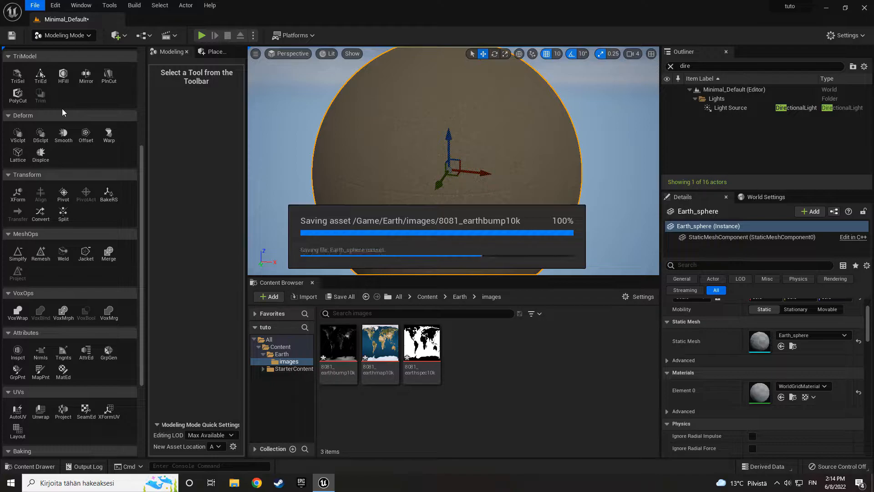
- Start Displace on Earth_sphere with the Texture2D Map displacement type and assign 8081_earthbump10k as the displacement map
scroll(76, 280, "down", 1)
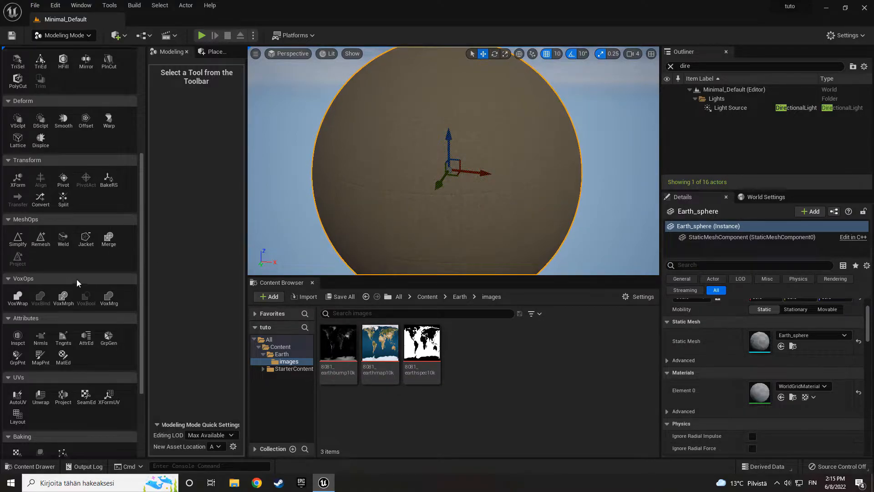
left_click(40, 140)
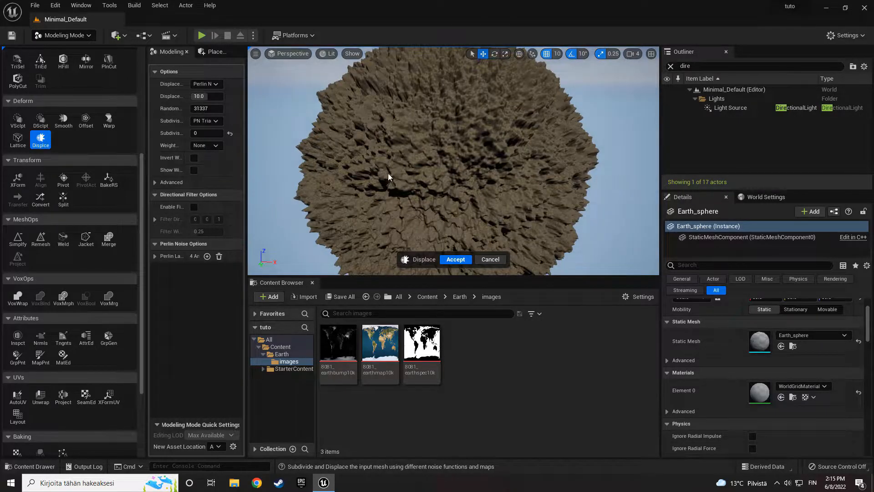
left_click(207, 85)
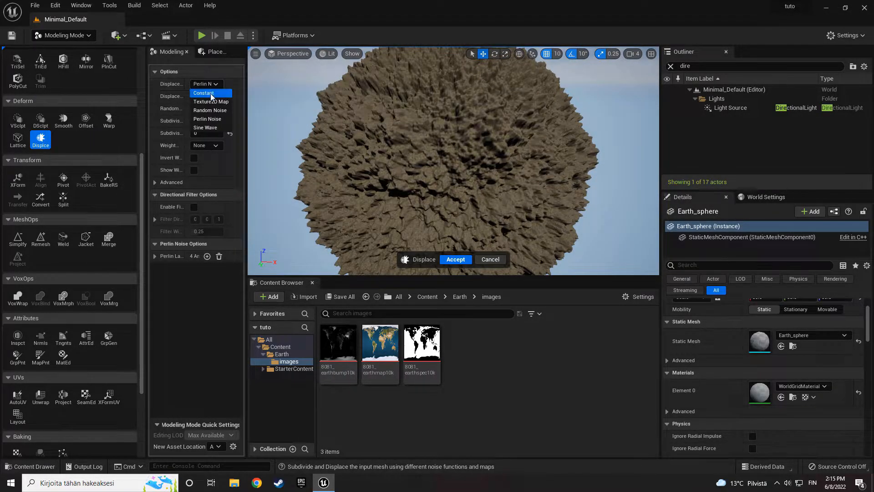
left_click(211, 102)
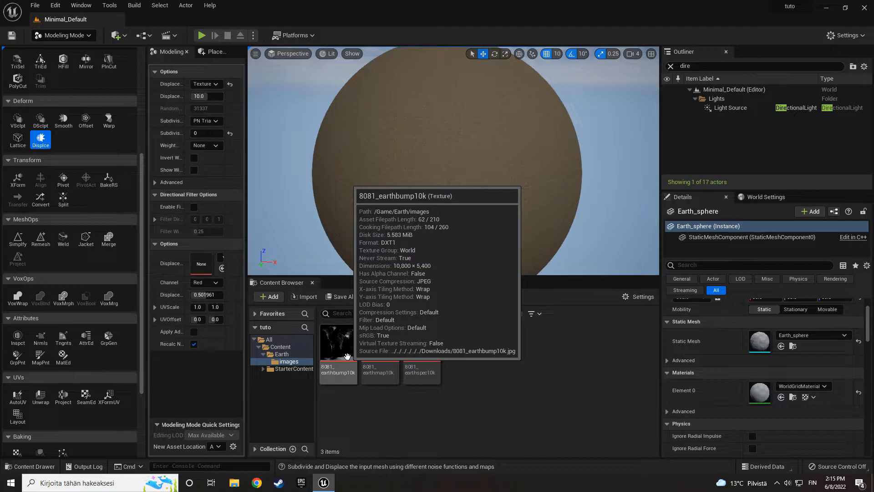
left_click_drag(346, 360, 200, 265)
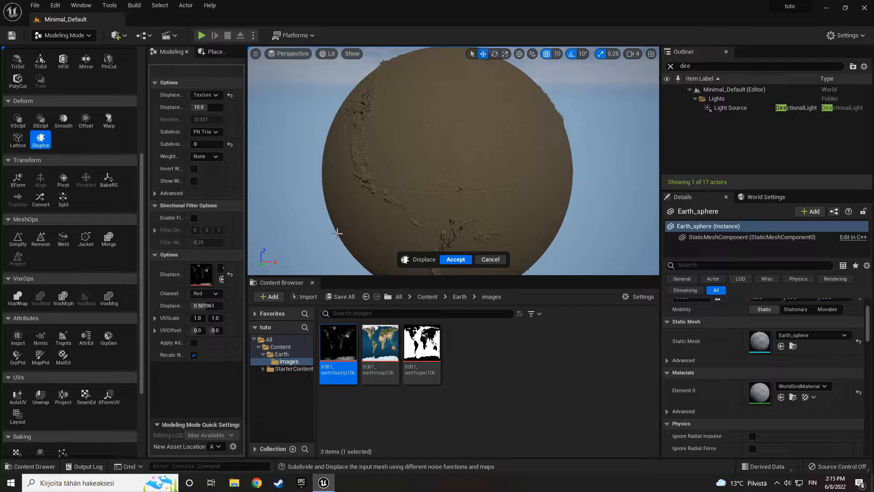
- Inspect the displaced sphere's shaded side, trying the Unlit view mode and returning to Lit
right_click_drag(422, 195, 278, 188)
key("s")
key("d")
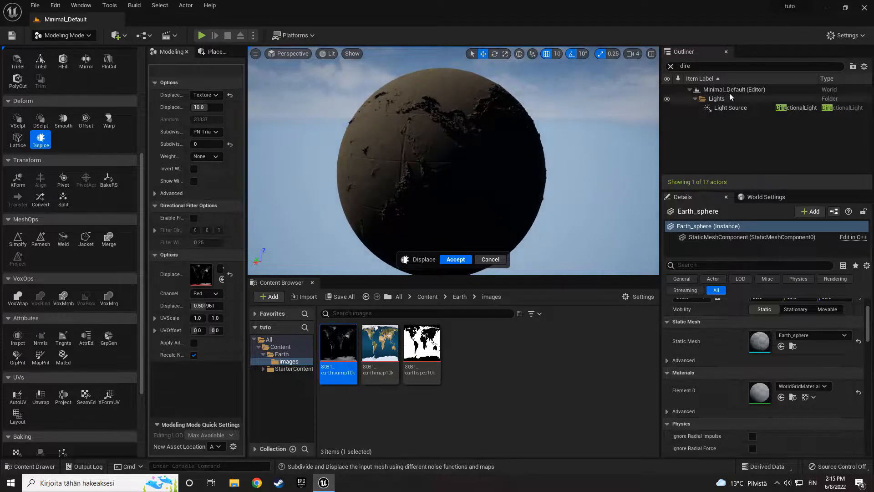
left_click(329, 54)
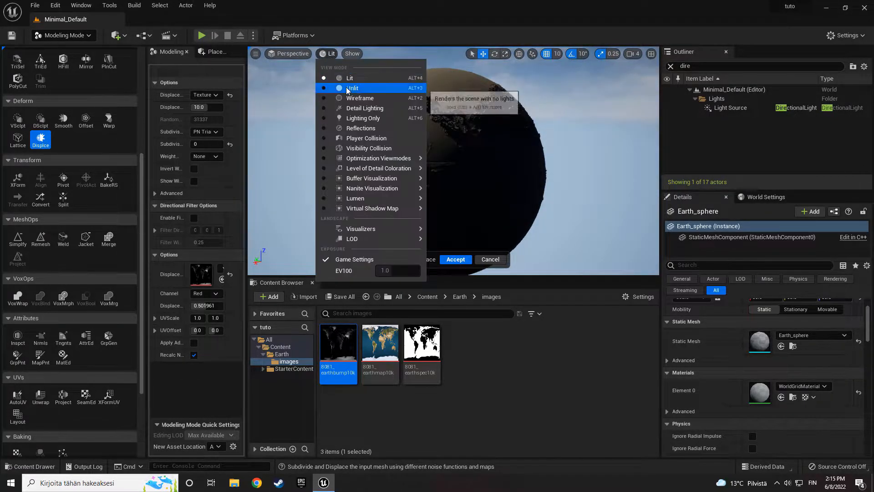
left_click(348, 88)
left_click(328, 54)
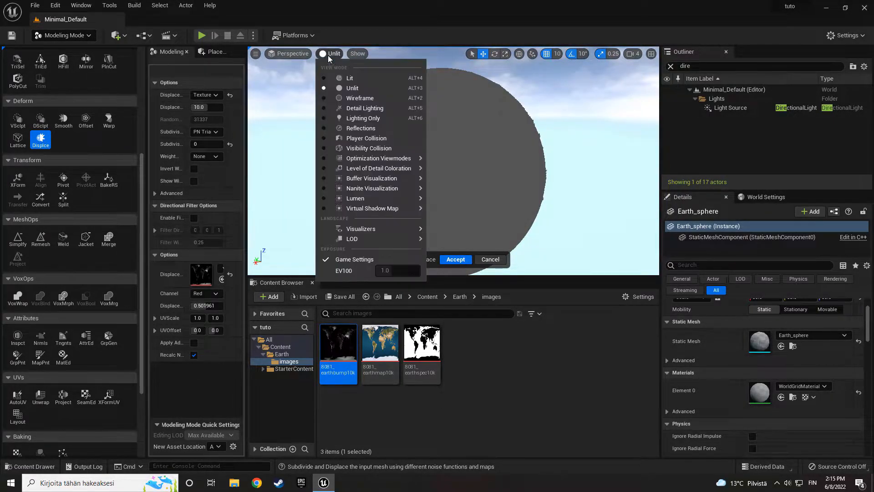
left_click(346, 78)
- Find the SkyLight in the Outliner, enable its Real Time Capture and set its Intensity Scale to 10.0
left_click(671, 67)
type("sky")
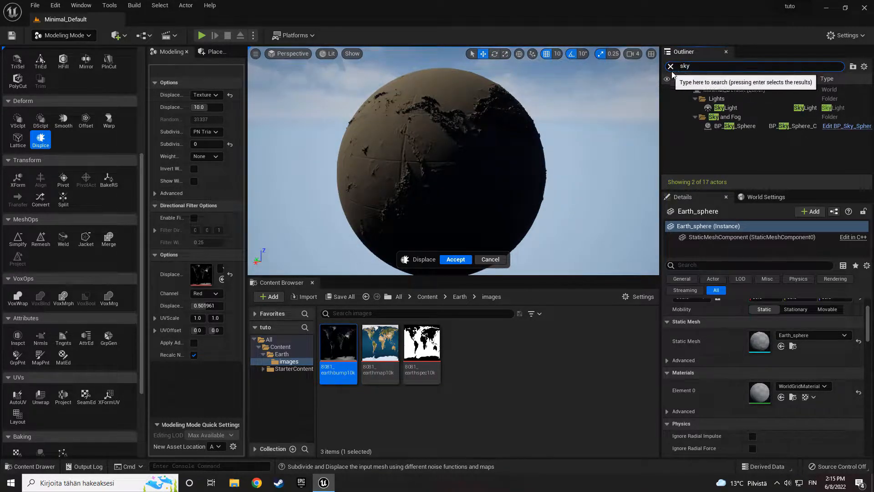
left_click(726, 108)
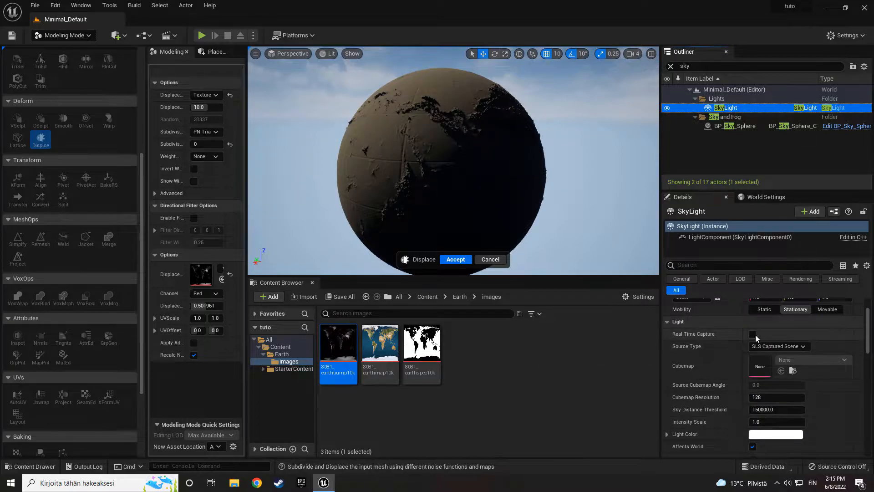
left_click(753, 334)
scroll(779, 391, "down", 1)
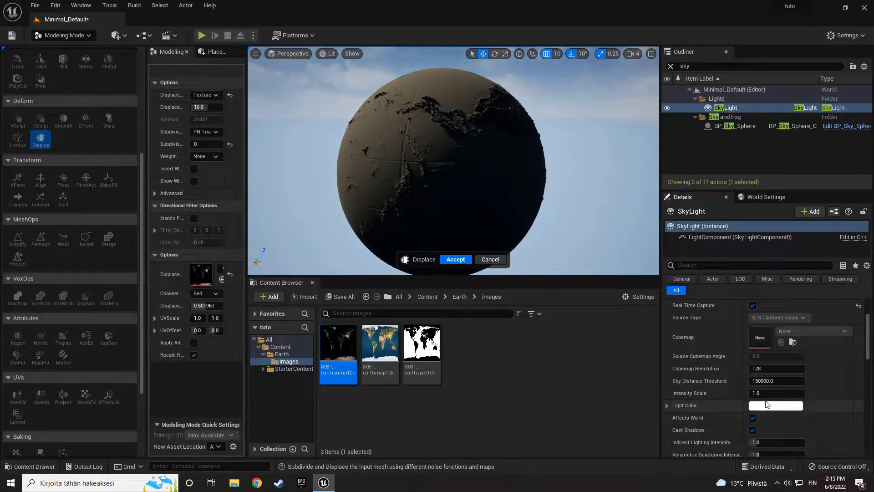
left_click(772, 392)
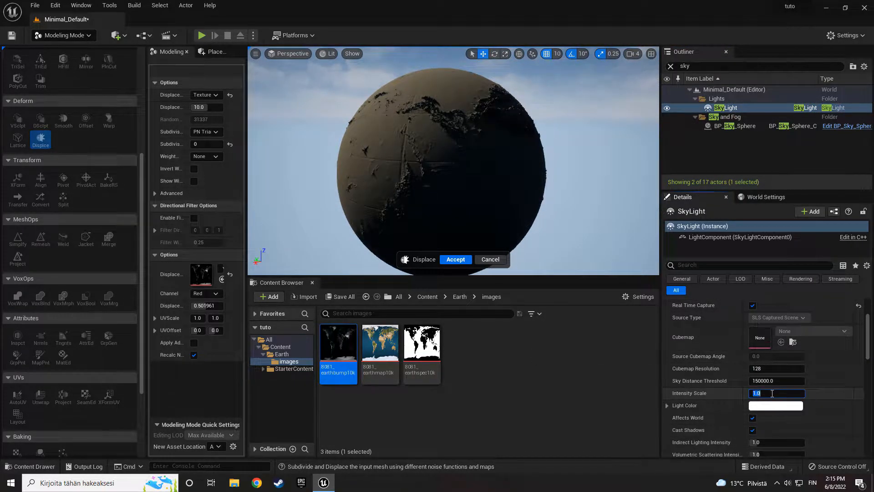
key("Return")
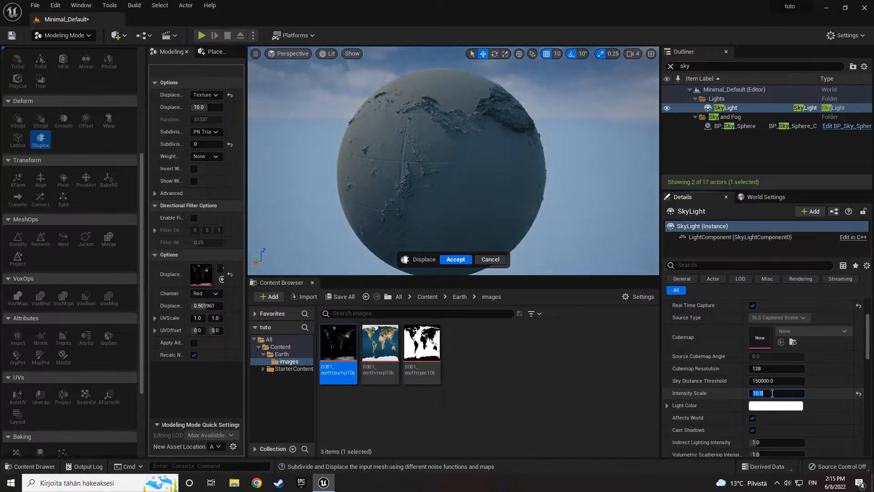
- Examine the displaced terrain around the sphere under the brighter sky lighting
right_click_drag(493, 197, 480, 173)
key("d")
key("w")
key("s")
key("w")
key("s")
key("d")
key("w")
key("a")
key("s")
key("w")
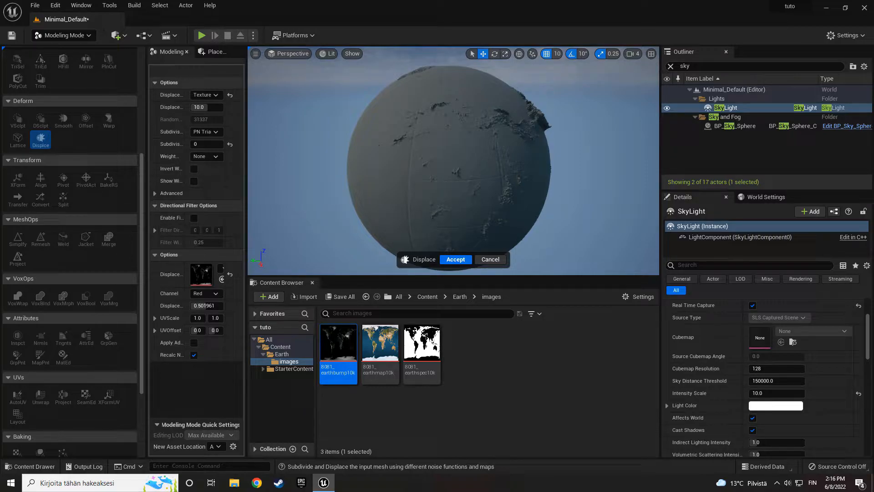
- Accept the displacement using the Red channel and save all changed assets and the level
left_click(213, 292)
left_click(212, 294)
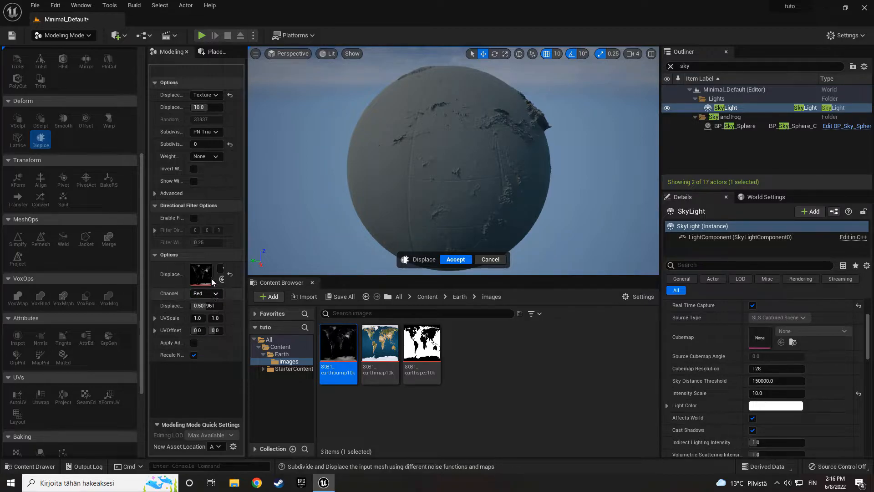
left_click(454, 259)
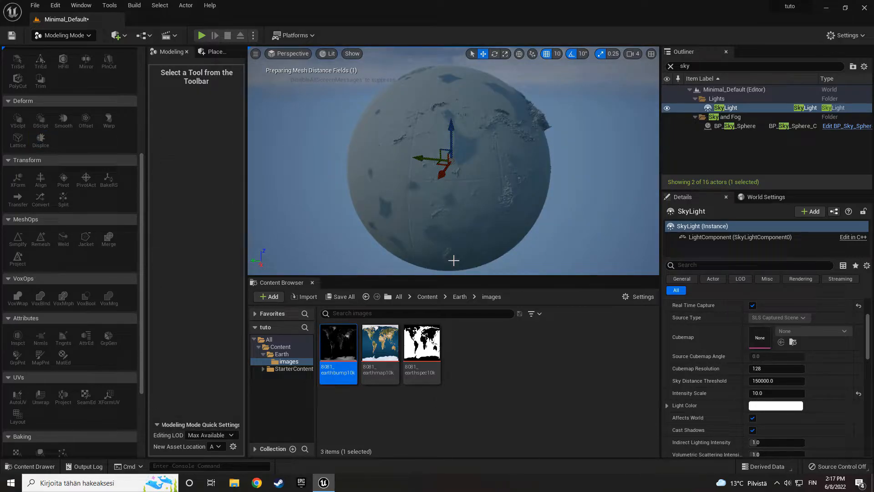
left_click(35, 5)
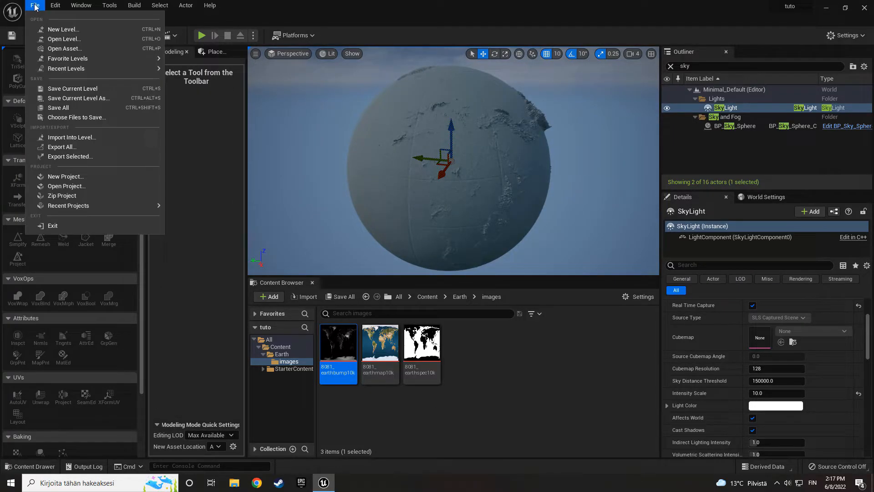
left_click(58, 109)
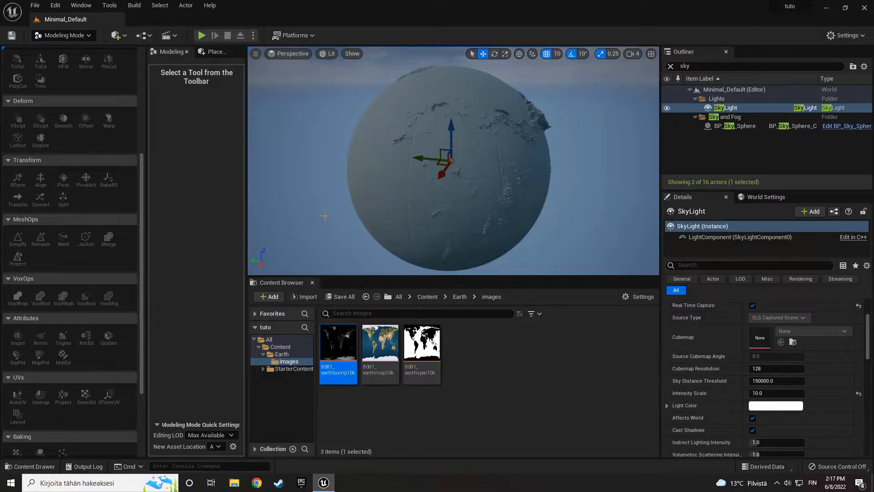
- Select the displaced Earth_sphere at its jagged mountains and start the Smooth tool on it
mouse_move(454, 218)
right_mouse_down()
mouse_move(480, 192)
mouse_move(423, 201)
mouse_move(458, 216)
right_mouse_up()
key("d")
key("w")
key("w")
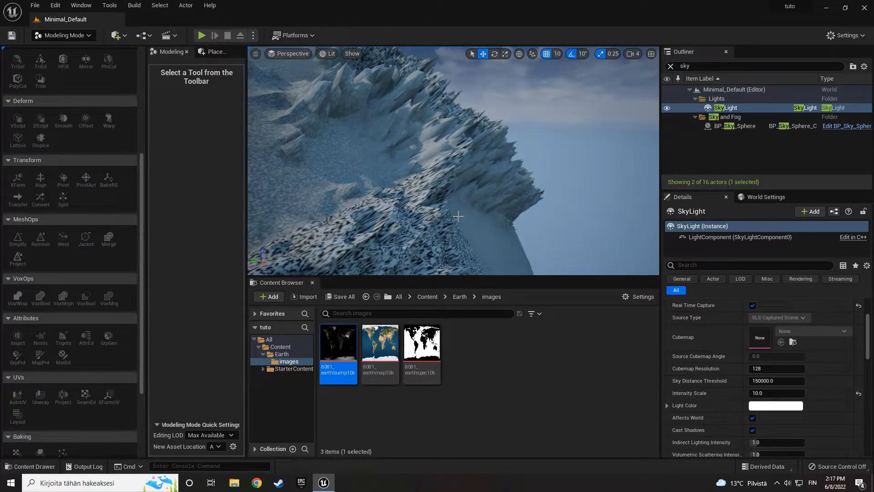
left_click(324, 197)
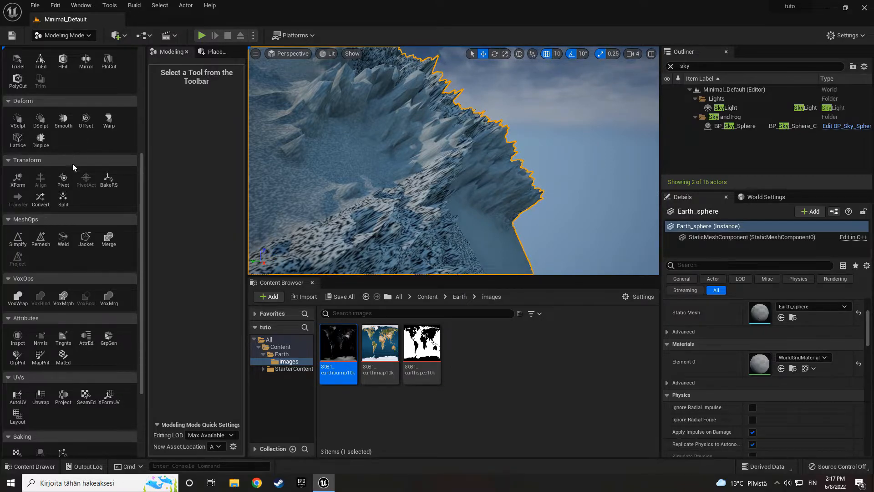
scroll(74, 176, "up", 1)
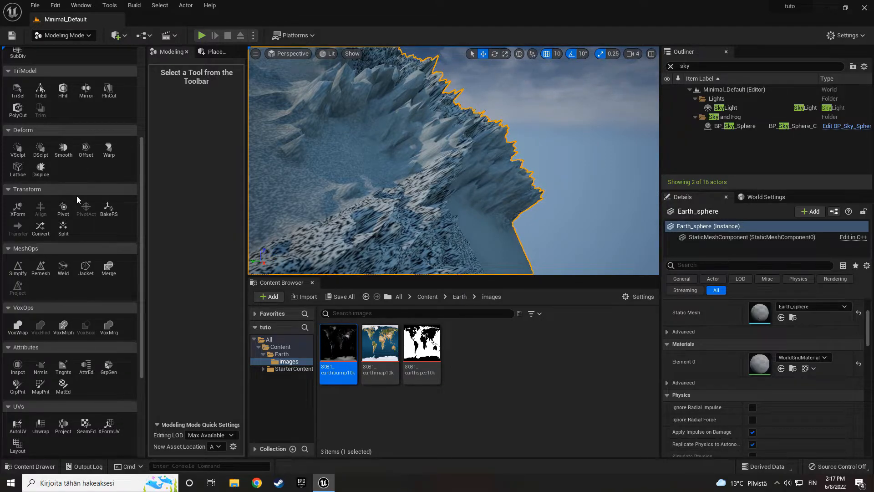
left_click(63, 149)
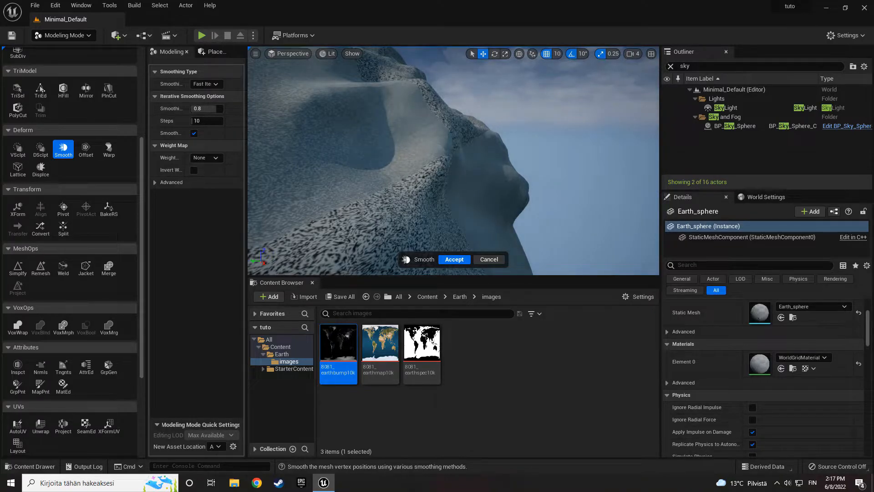
- Inspect the smoothed mountains, keep the Fast Iterative smoothing type and set Smoothing Per Step to 0.25
key("s")
right_click_drag(453, 160, 405, 127)
key("a")
key("w")
key("s")
key("w")
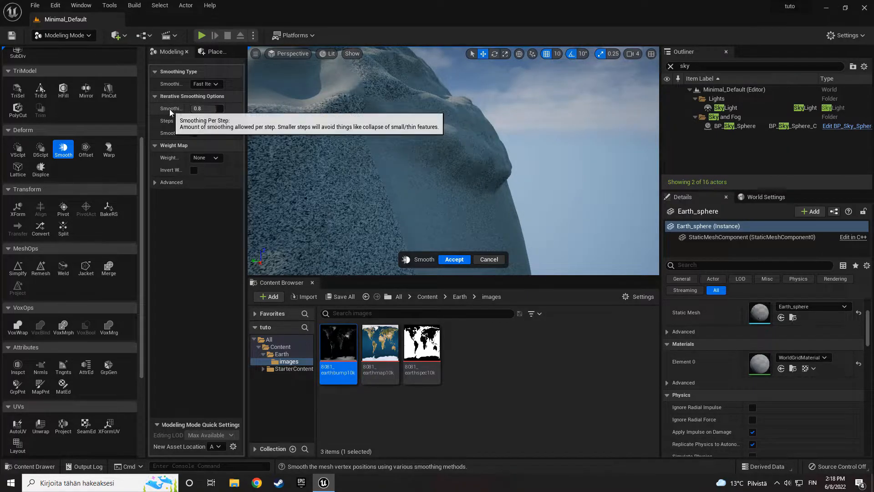
left_click(213, 86)
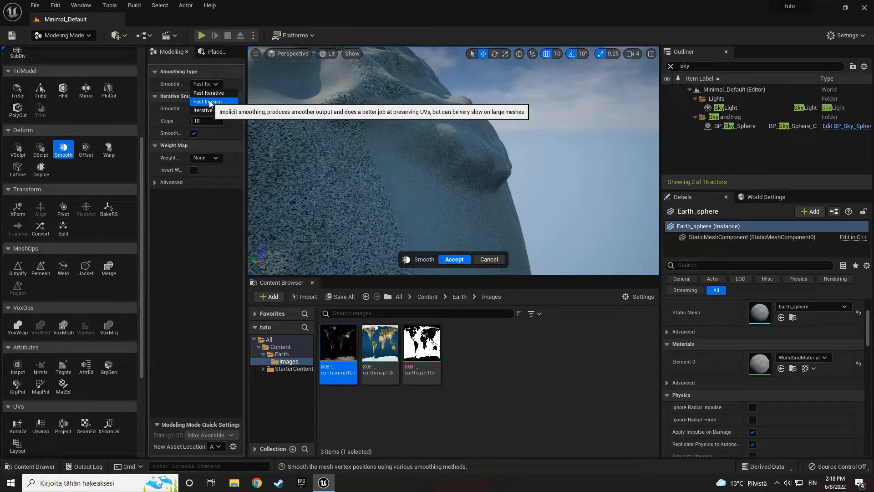
left_click(208, 94)
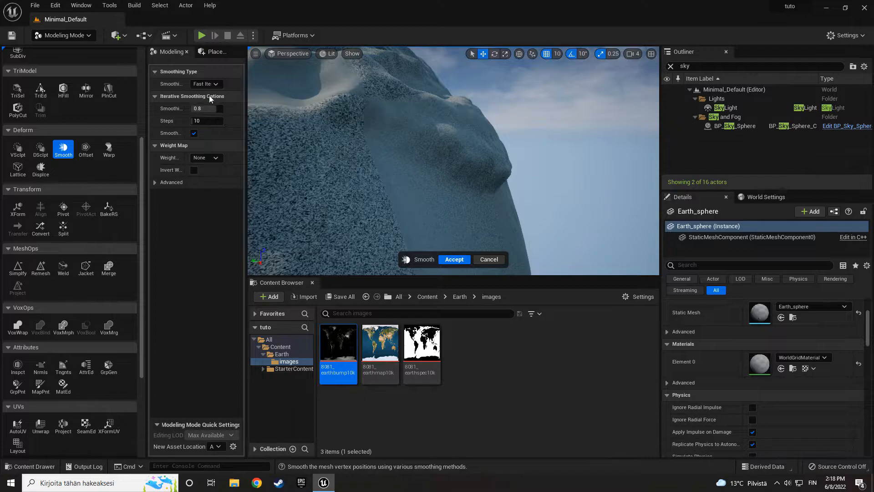
left_click(206, 108)
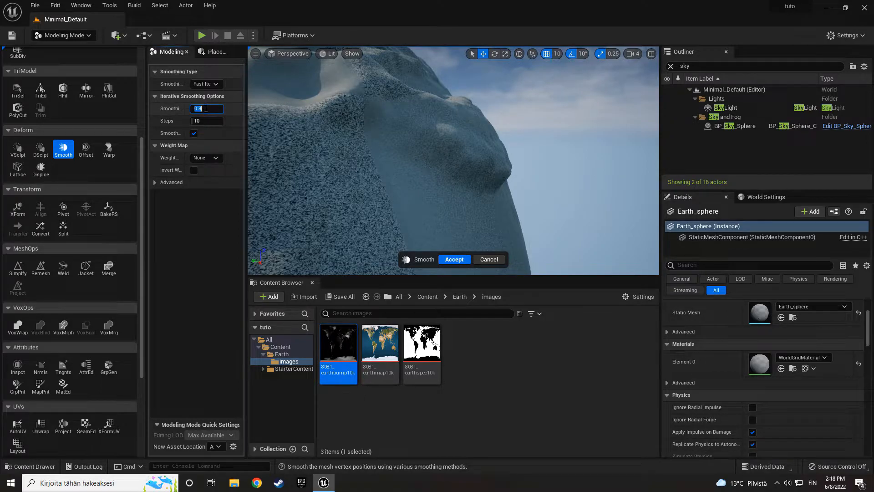
type(".25")
key("Return")
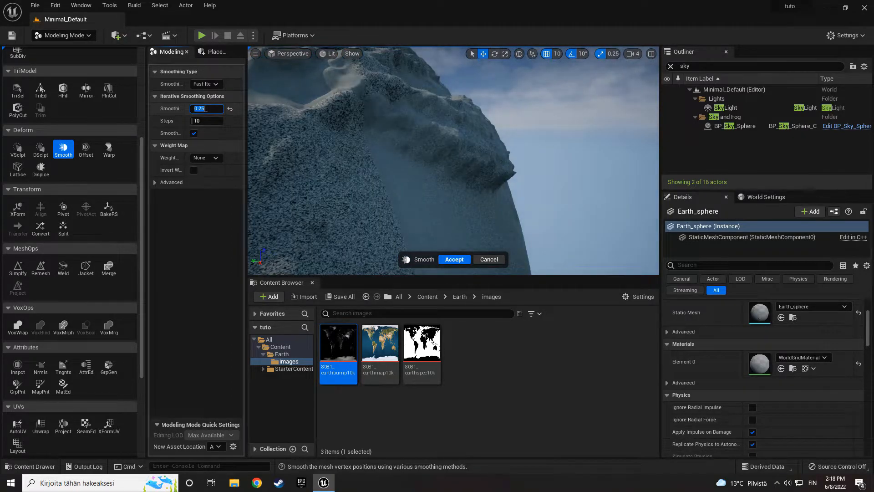
- Set Smoothing Per Step to 0.3, check the terrain around the sphere and accept the smoothing
right_click_drag(439, 143, 460, 145)
left_click(206, 109)
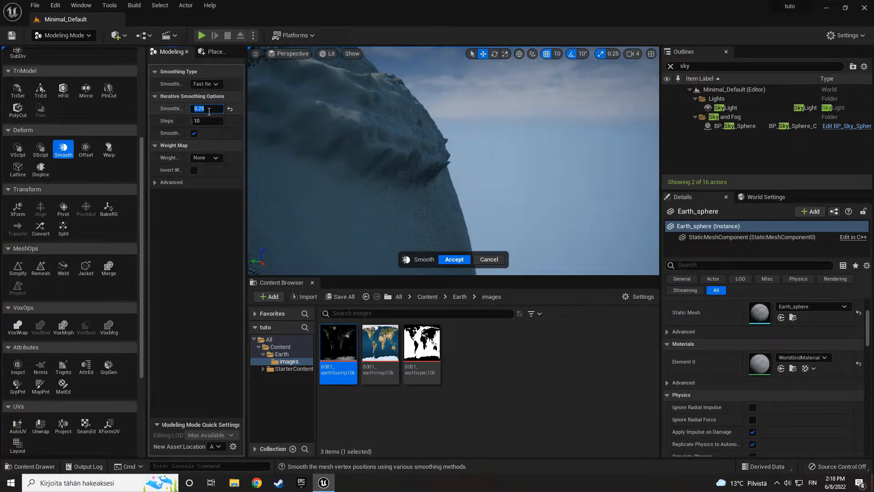
type(".3")
key("Return")
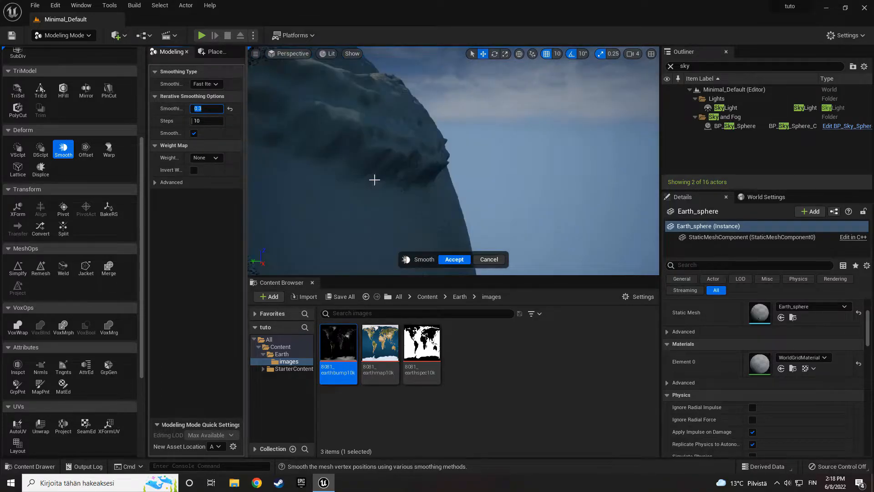
right_click_drag(401, 180, 355, 168)
right_click_drag(454, 160, 446, 180)
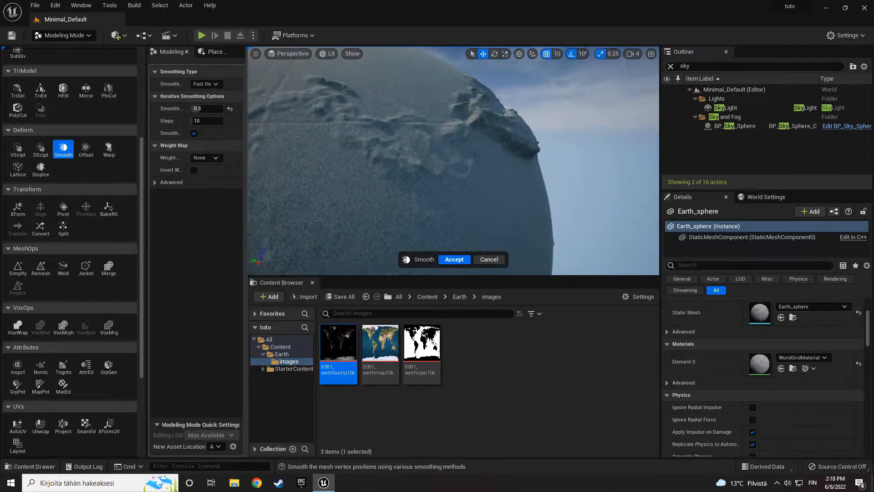
right_click_drag(454, 160, 475, 210)
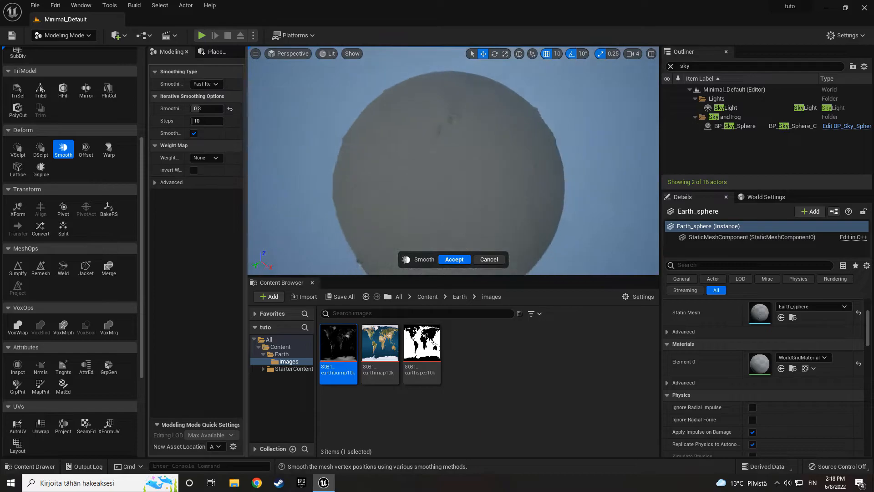
right_click_drag(453, 161, 298, 160)
right_click_drag(472, 238, 468, 238)
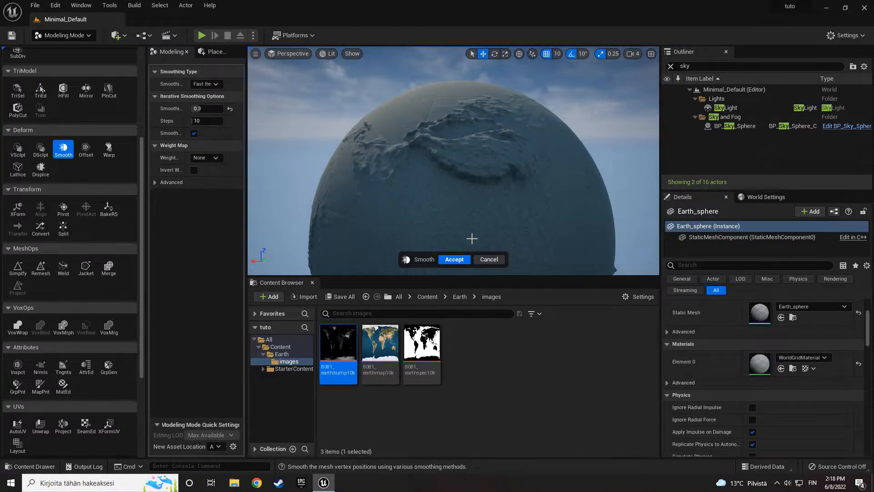
left_click(455, 259)
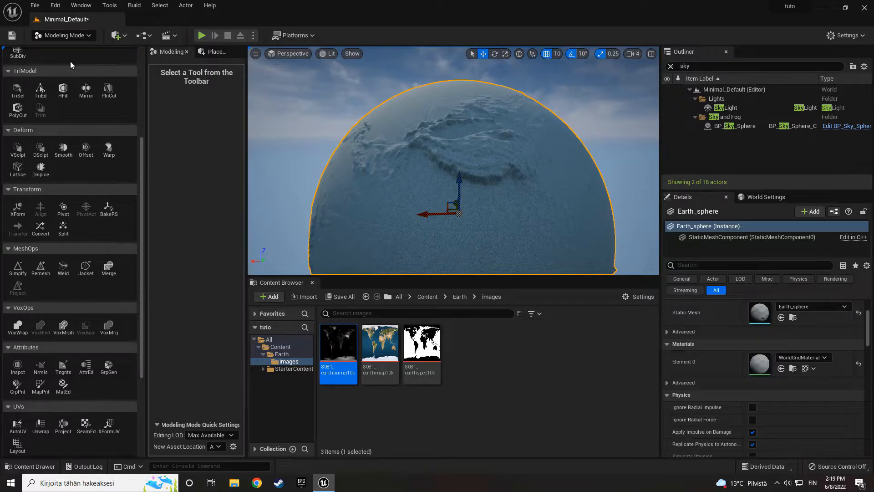
- Switch from Modeling Mode to Select Mode and enlarge the viewport's height
left_click(67, 37)
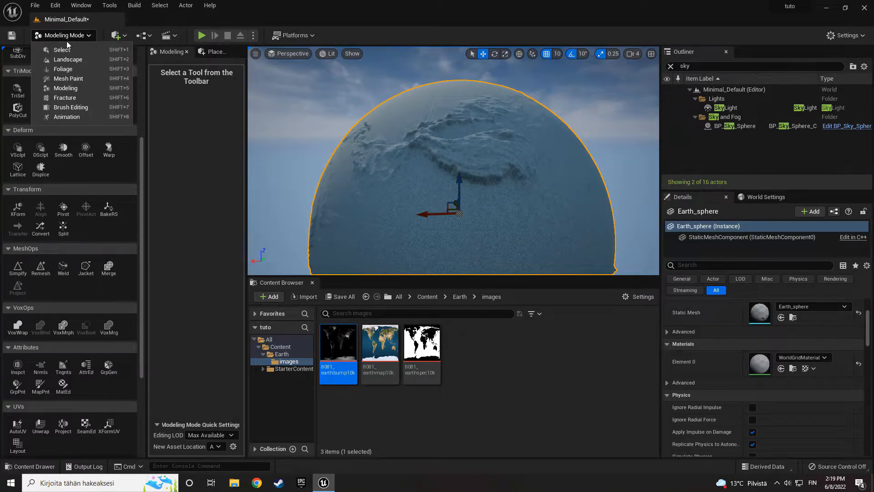
left_click(68, 49)
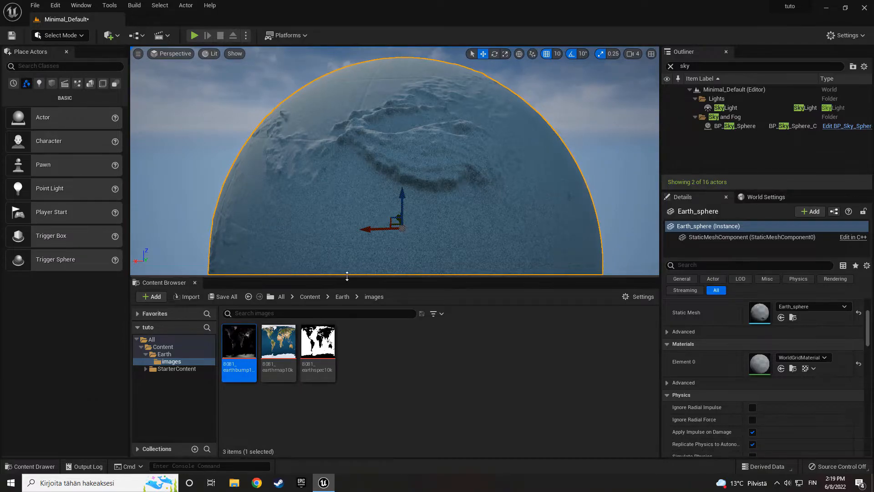
left_click_drag(347, 276, 347, 319)
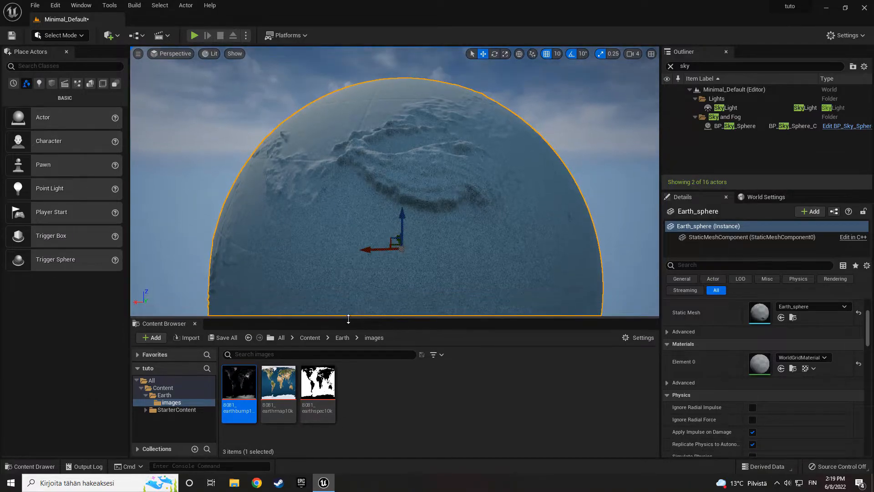
- Open the Earth_sphere static mesh in its own editor, inspect it, save it and close the editor
double_click(760, 314)
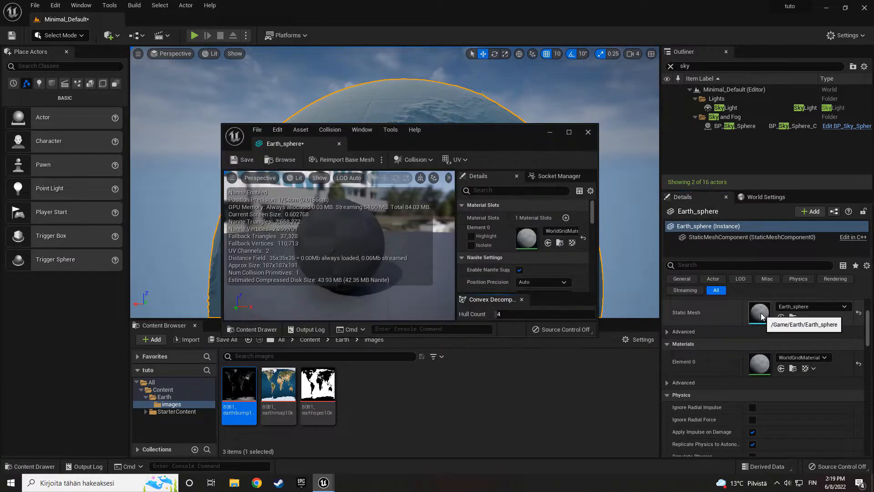
double_click(412, 141)
right_click_drag(289, 211, 505, 210)
key("d")
key("a")
key("w")
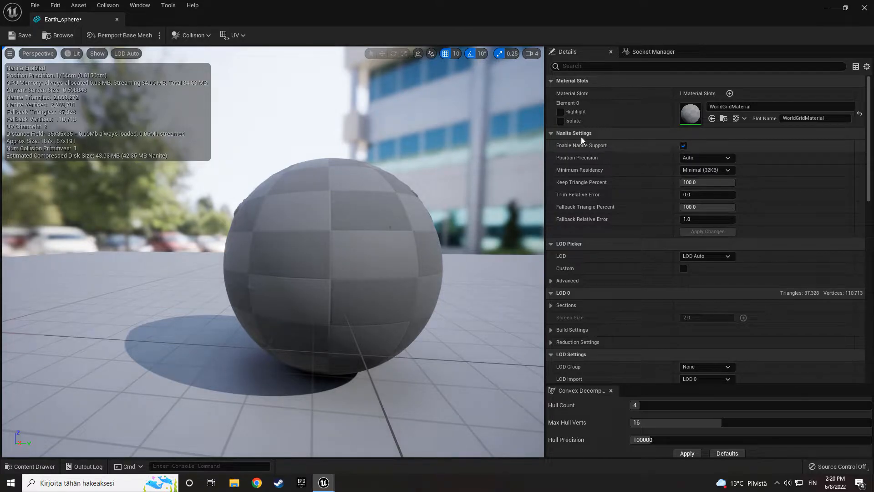
left_click(10, 36)
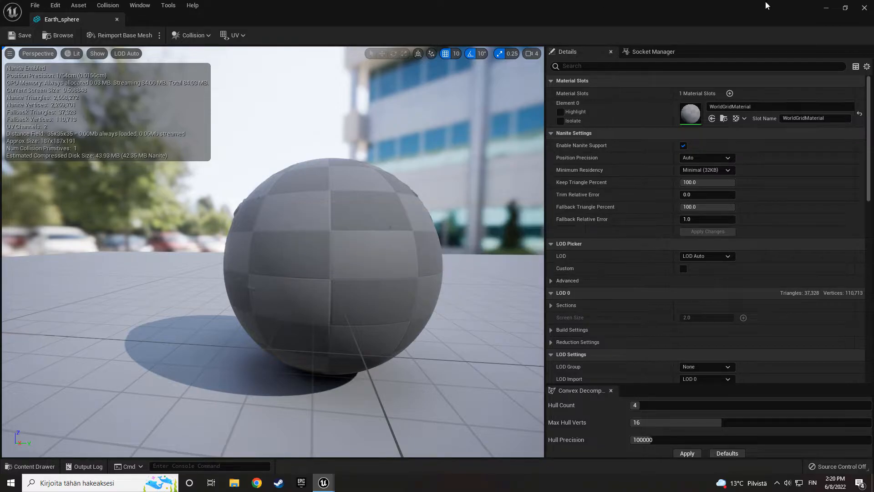
left_click(864, 8)
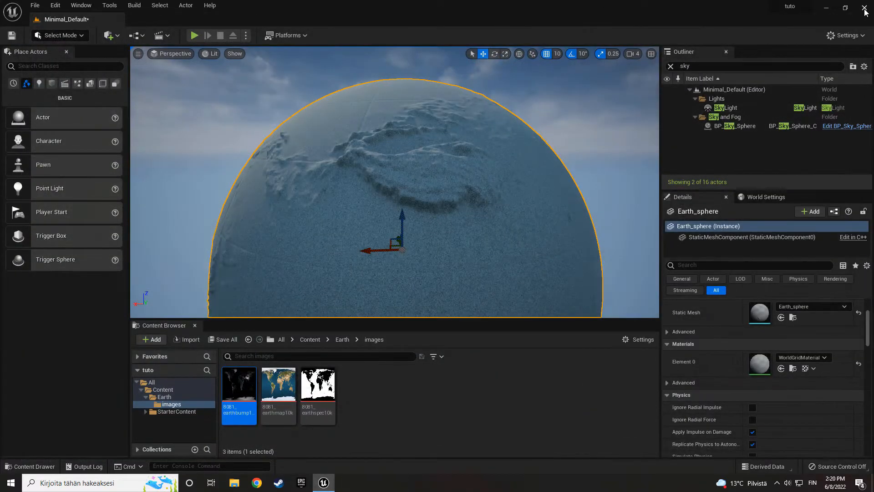
- Create a folder named Materials inside the Earth content folder
left_click(342, 339)
right_click(332, 390)
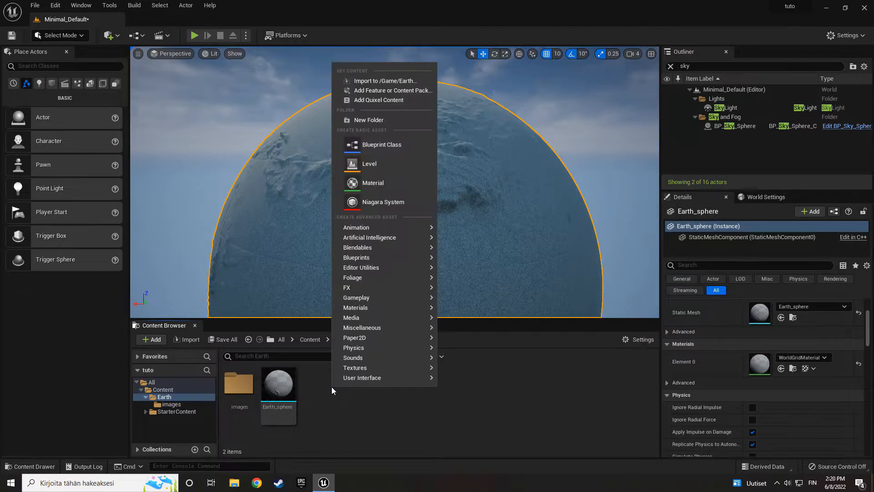
left_click(377, 121)
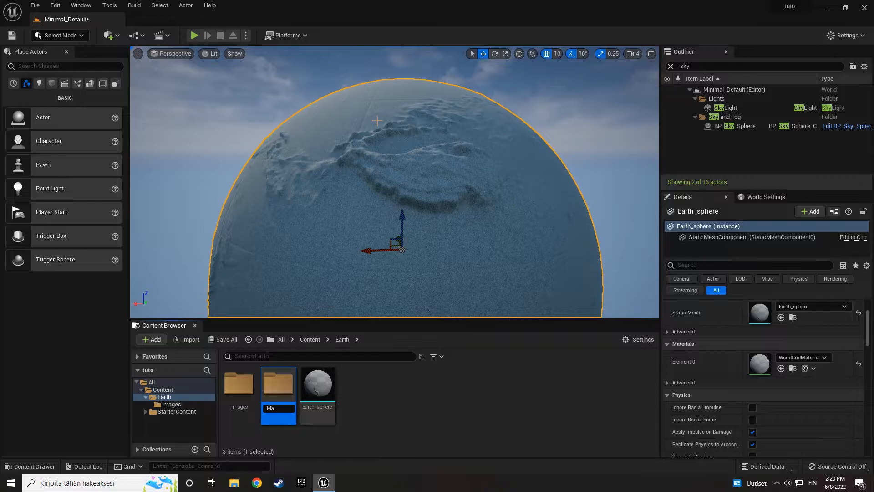
type("Materials")
key("Return")
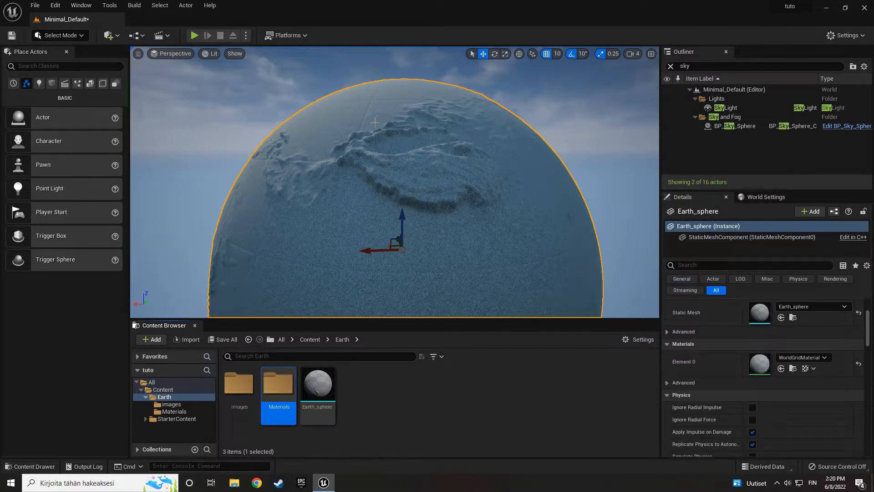
- Create a material named M_Earth in the Materials folder and assign it to Element 0 of the Earth_sphere
double_click(283, 390)
right_click(304, 405)
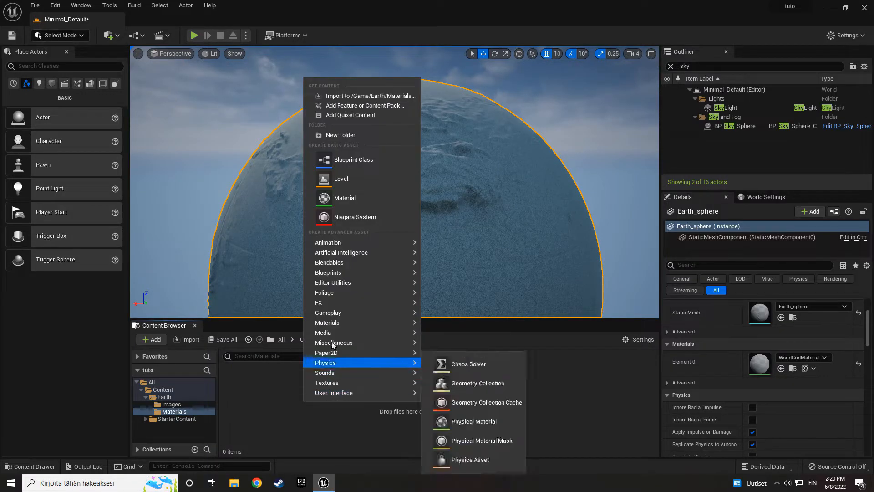
left_click(350, 199)
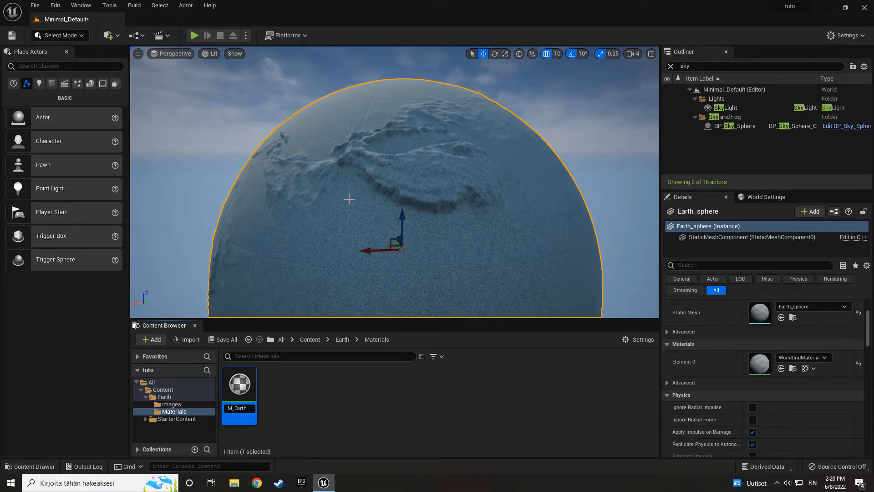
type("M_Earth")
key("Return")
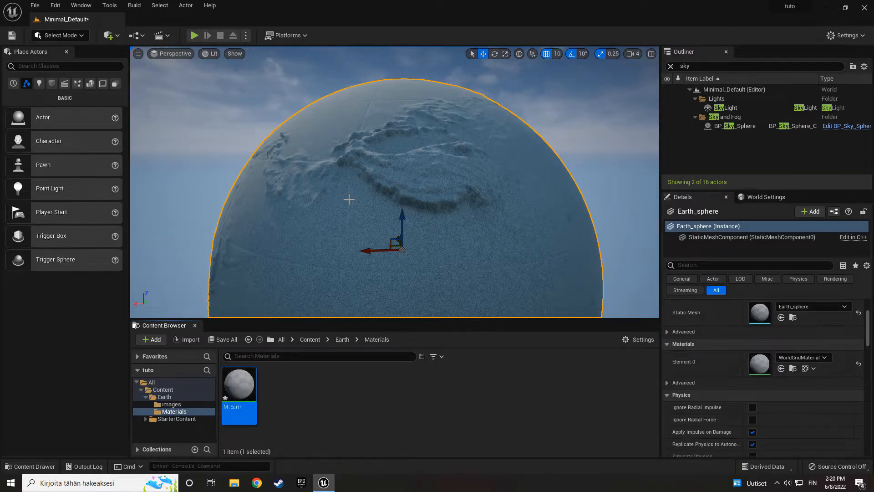
left_click_drag(239, 387, 760, 365)
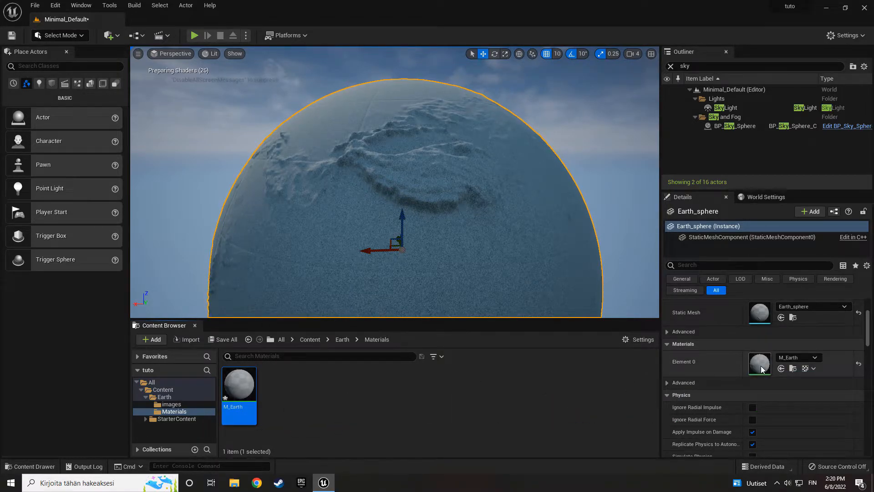
- Open M_Earth in the material editor and add the 8081_earthmap10k and 8081_earthspec10k textures from the images folder to its graph
double_click(242, 387)
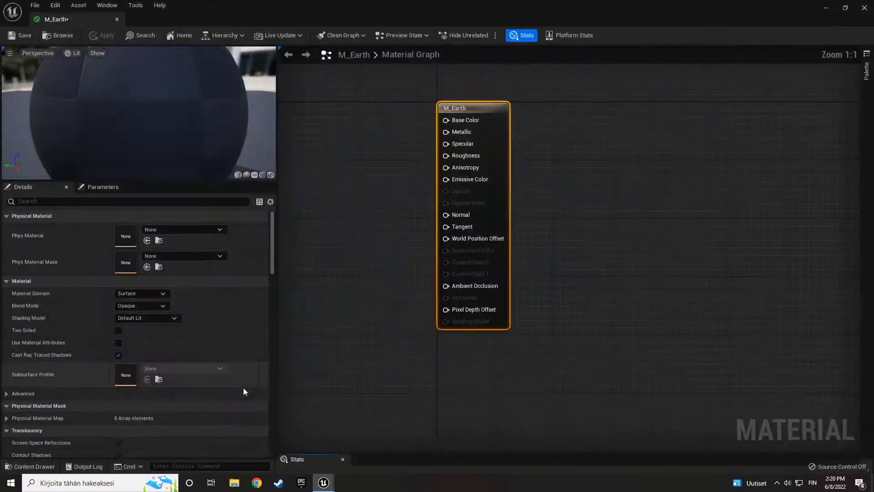
right_click_drag(414, 324, 509, 317)
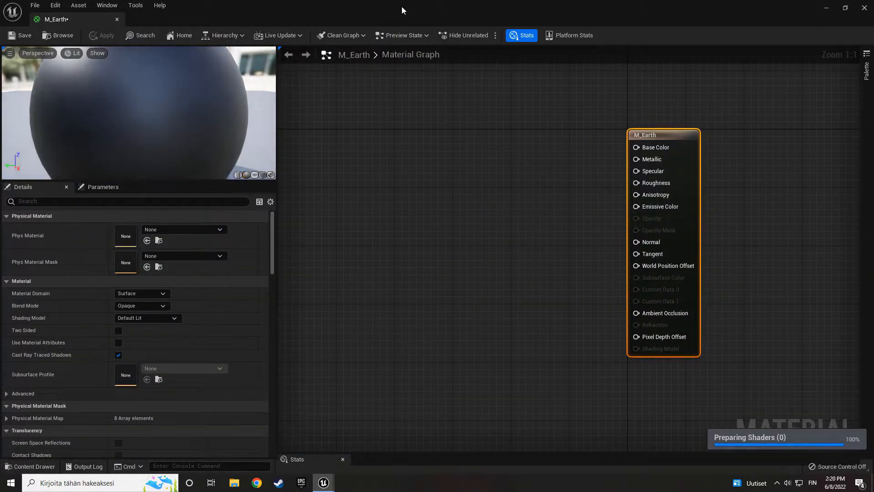
left_click_drag(402, 7, 387, 50)
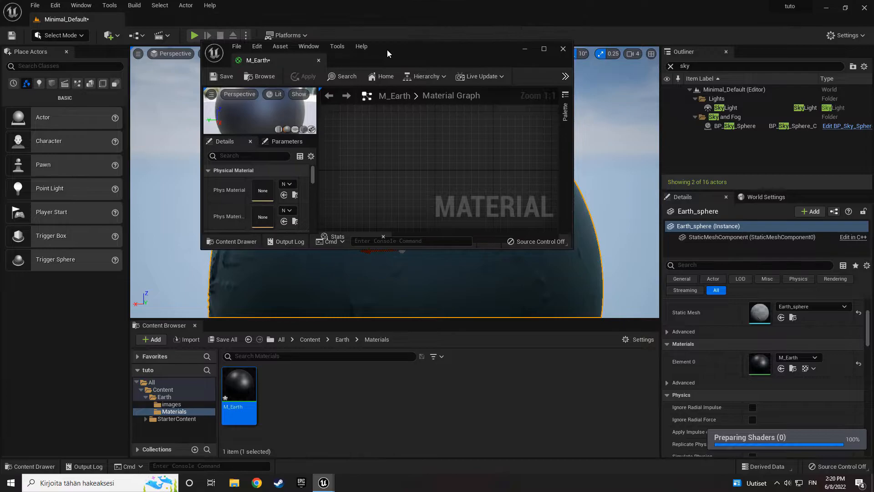
left_click(341, 340)
double_click(239, 389)
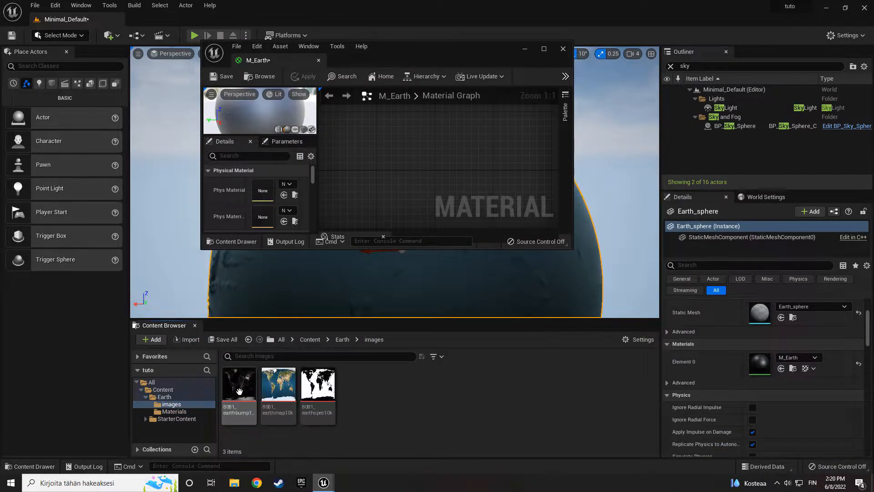
left_click(278, 387)
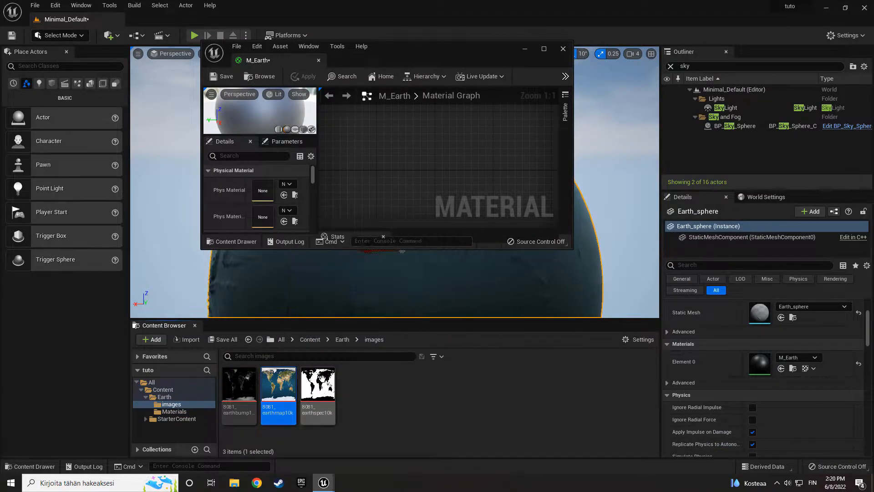
left_click(327, 393, "ctrl")
left_click_drag(328, 392, 405, 173)
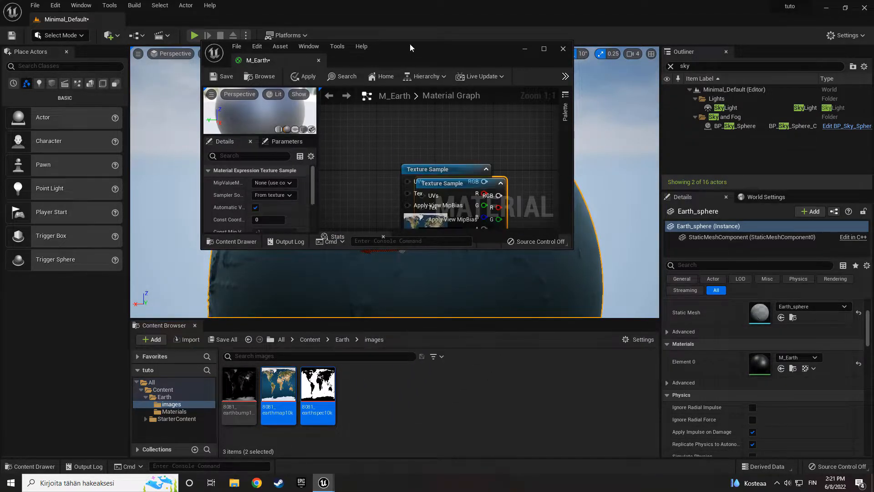
- Spread the two texture samples apart and connect the earthmap sample's RGB output to Base Color
double_click(410, 46)
right_click_drag(494, 209, 521, 240)
left_click(439, 278)
left_click_drag(429, 257, 400, 390)
left_click_drag(429, 227, 476, 210)
left_click_drag(517, 155, 663, 179)
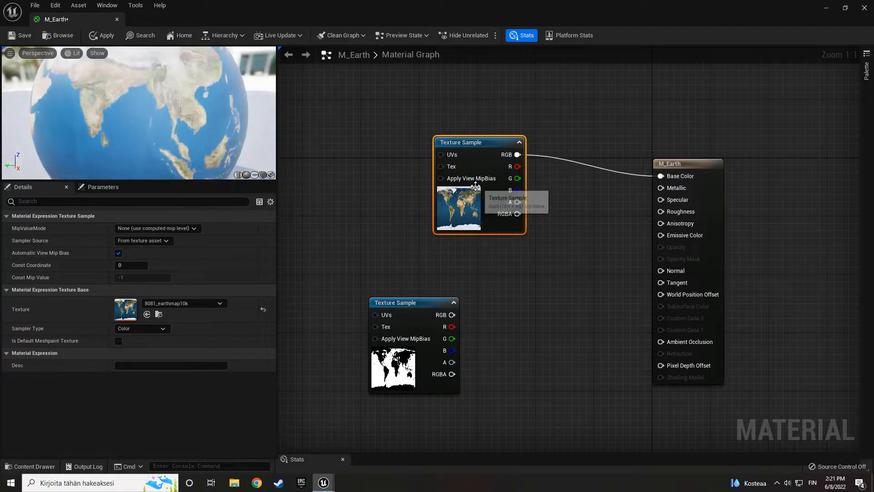
- Save the M_Earth material and check the textured Earth sphere in the level
left_click(22, 36)
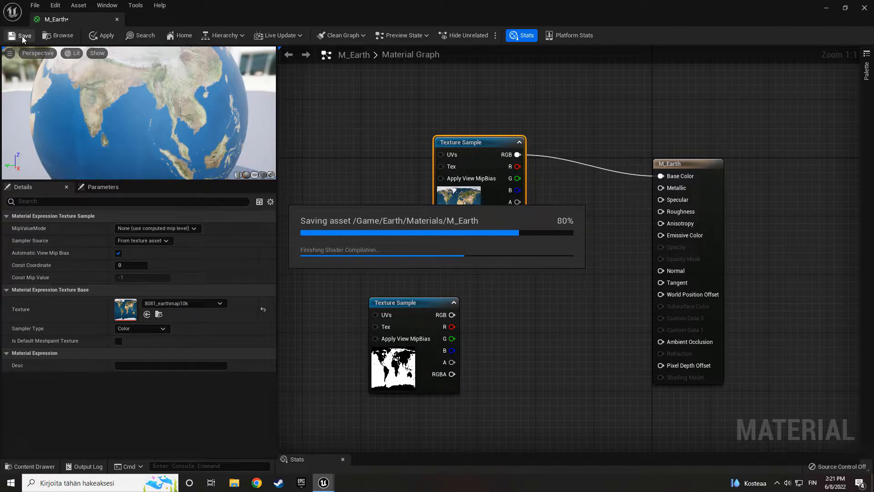
left_click_drag(259, 8, 361, 336)
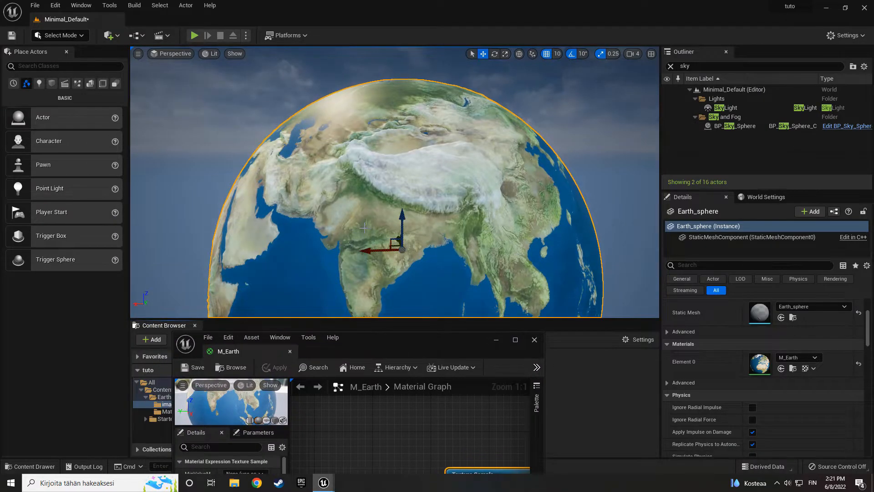
scroll(363, 227, "up", 3)
mouse_move(363, 227)
right_mouse_down()
mouse_move(426, 221)
mouse_move(448, 191)
mouse_move(421, 193)
mouse_move(394, 212)
mouse_move(478, 195)
mouse_move(360, 206)
mouse_move(400, 209)
mouse_move(366, 214)
right_mouse_up()
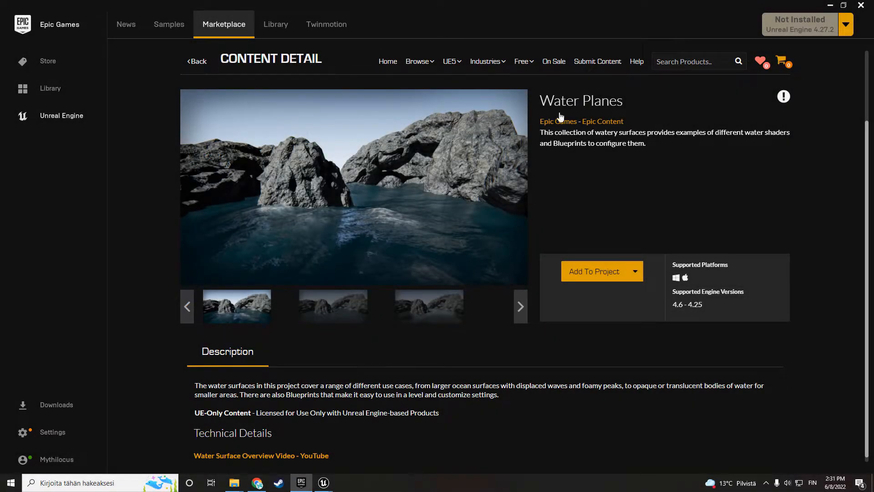
- Look at the Water Planes content page in the Epic Games Launcher marketplace
left_click_drag(542, 100, 621, 107)
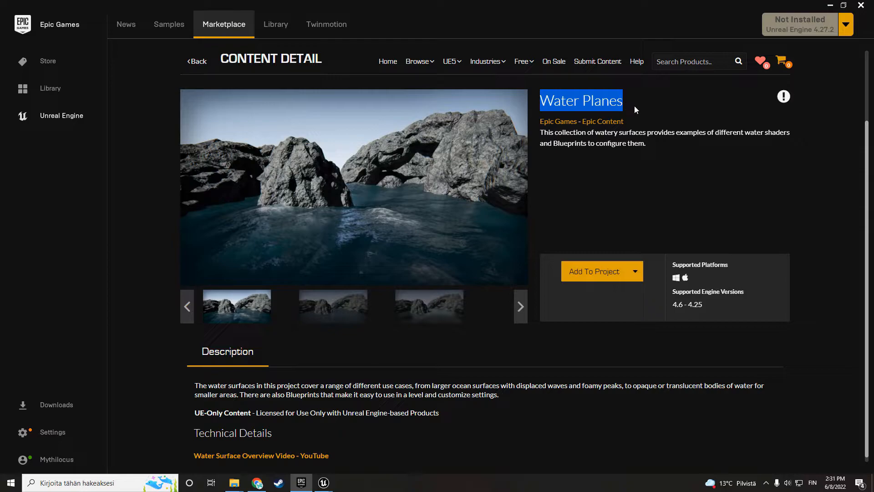
left_click(635, 105)
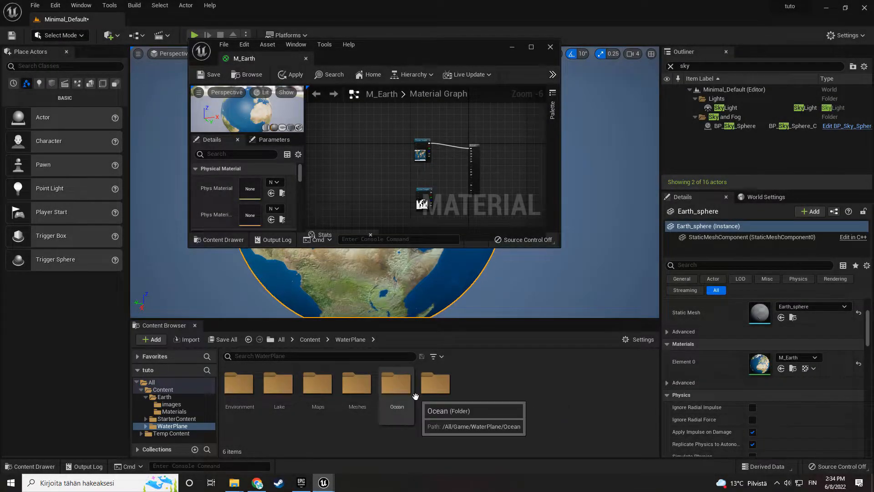
- Filter the WaterPlane folder to show only textures and enlarge the content browser area
left_click(436, 358)
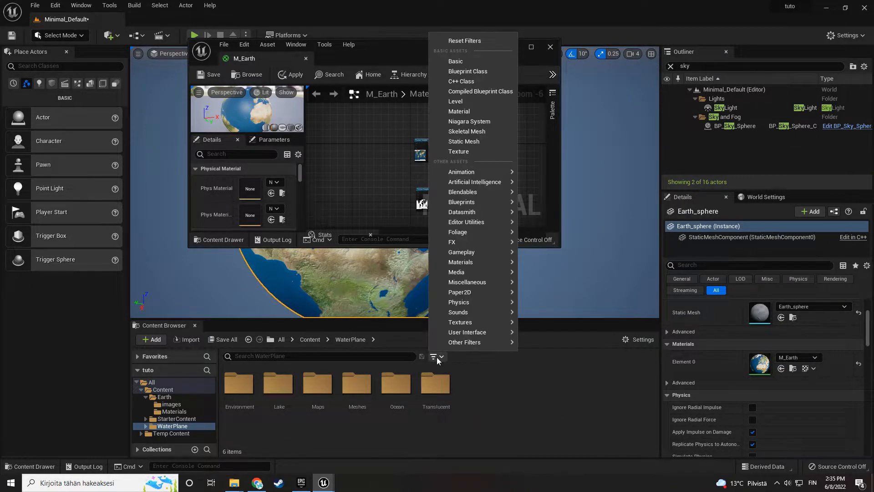
left_click(463, 153)
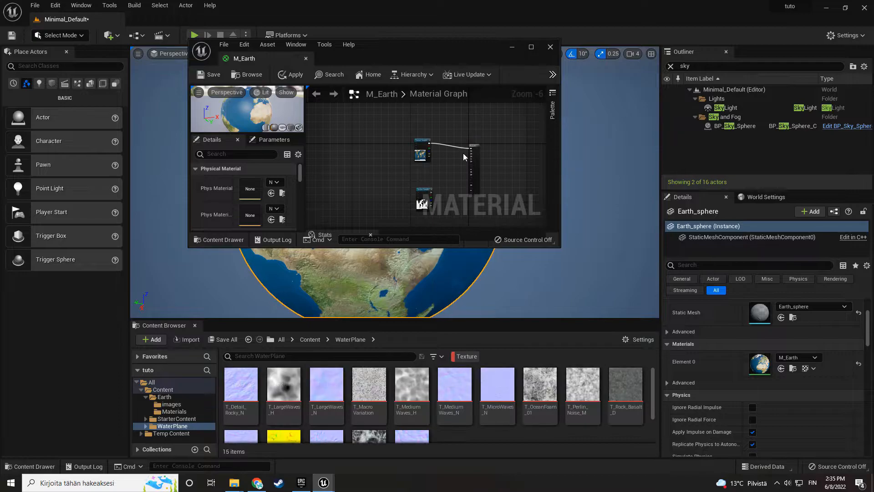
left_click_drag(388, 313, 390, 266)
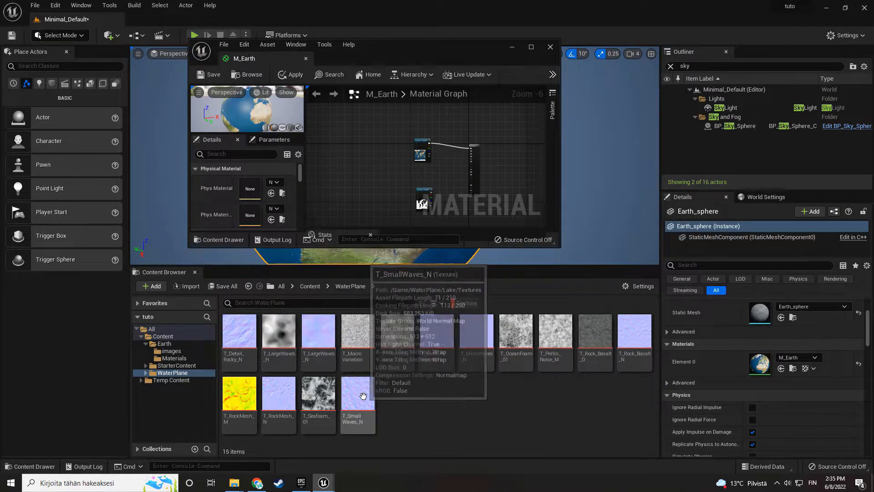
- Add the T_SmallWaves_N and T_LargeWaves_N textures to the M_Earth graph and move the earthspec sample nearer to them
left_click_drag(365, 405, 346, 168)
left_click_drag(318, 334, 360, 134)
left_click_drag(384, 46, 388, 0)
right_click_drag(357, 173, 459, 297)
scroll(459, 297, "up", 3)
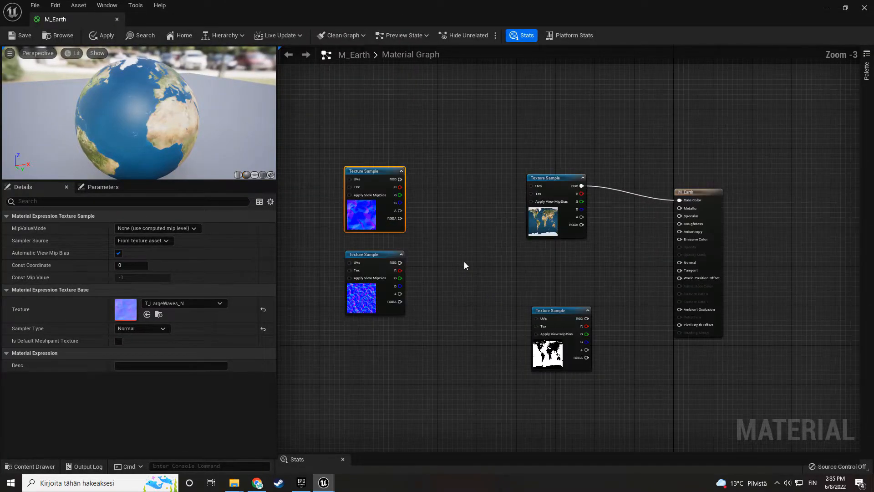
left_click_drag(548, 355, 499, 359)
right_click_drag(594, 347, 521, 345)
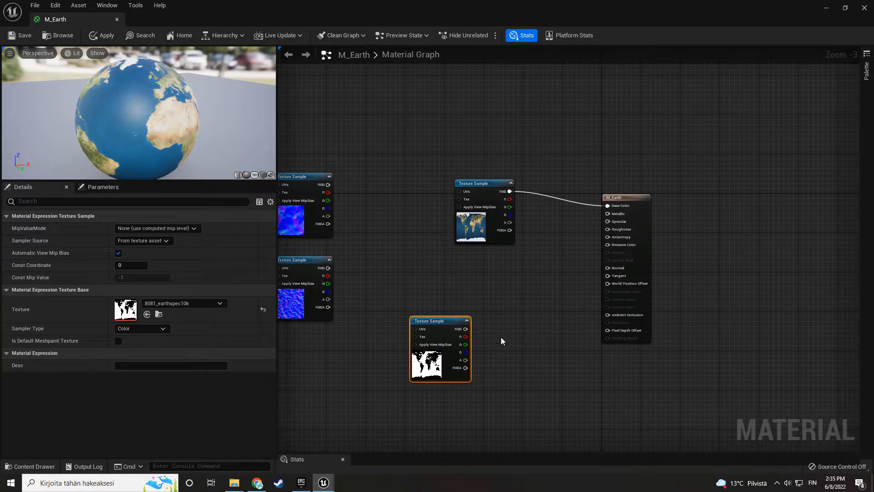
- Inspect the 8081_earthspec10k texture's land and water areas in the texture editor, then close it
double_click(131, 313)
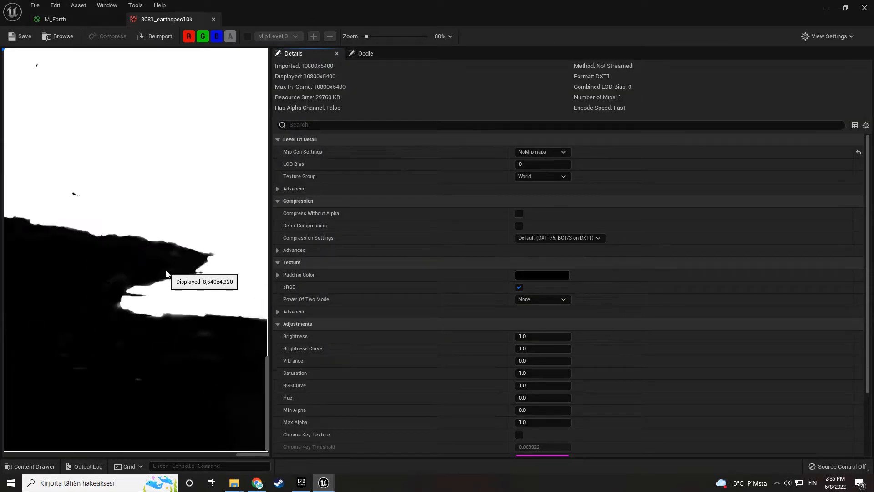
scroll(166, 273, "down", 5)
scroll(162, 268, "up", 3)
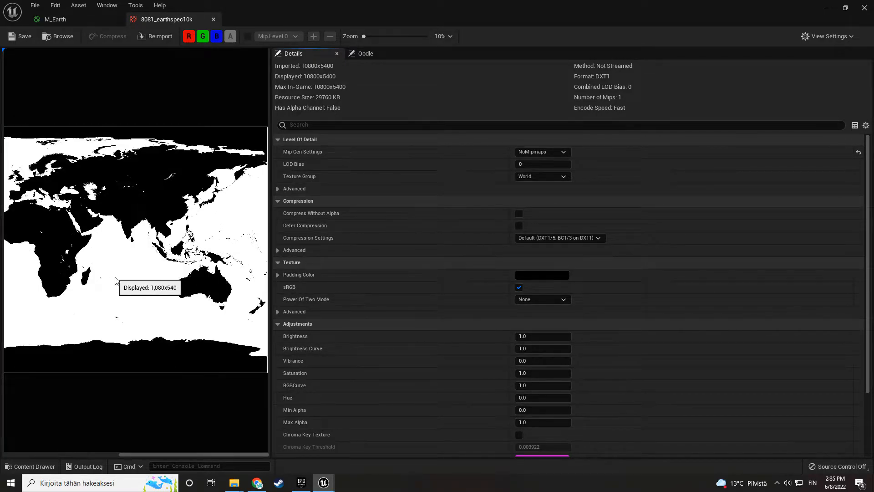
left_click(213, 19)
- Add a LinearInterpolate node with the earthspec sample's RGB output feeding its Alpha, and arrange the nodes
left_click_drag(465, 329, 496, 305)
type("line")
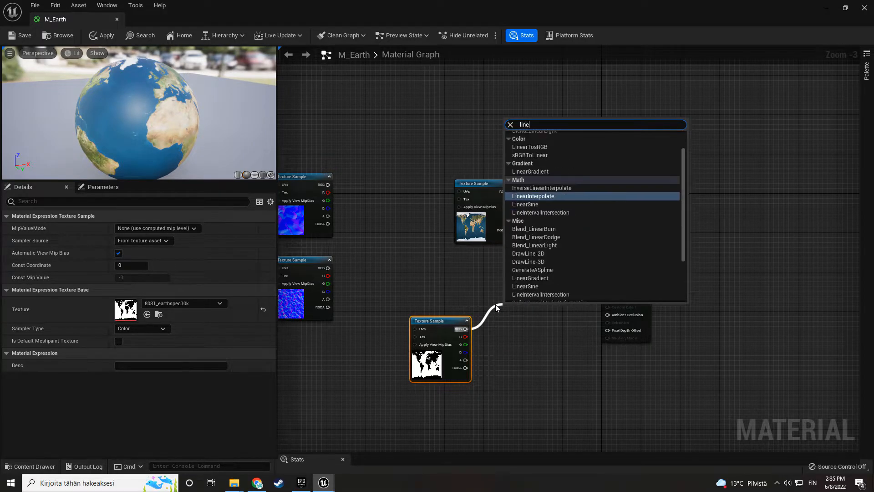
type("ar interp")
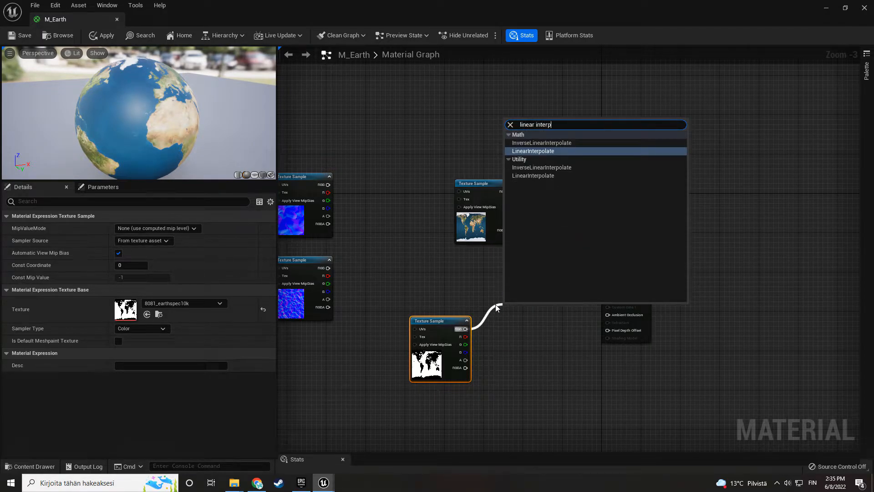
key("Return")
left_click_drag(465, 328, 537, 281)
left_click(491, 321, "alt")
left_click_drag(449, 322, 440, 333)
right_click_drag(426, 295, 439, 312)
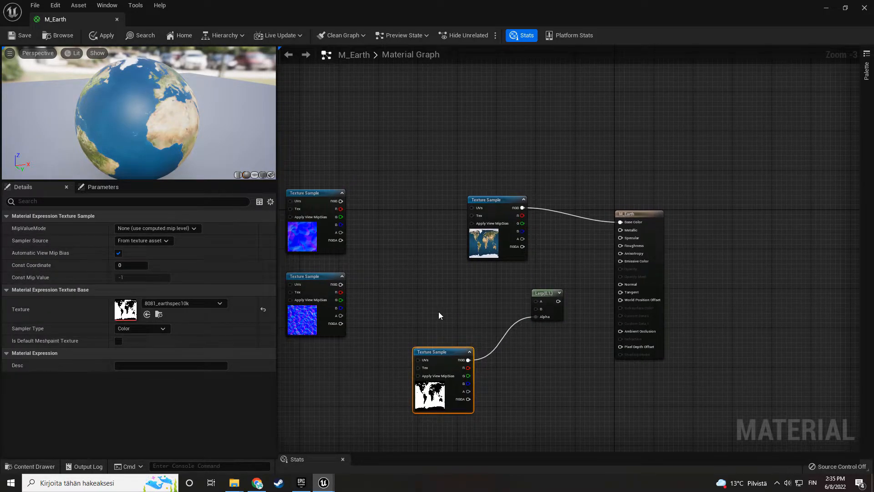
- Add a three-component vector constant between the texture samples and set its color to pure red
left_click(410, 275)
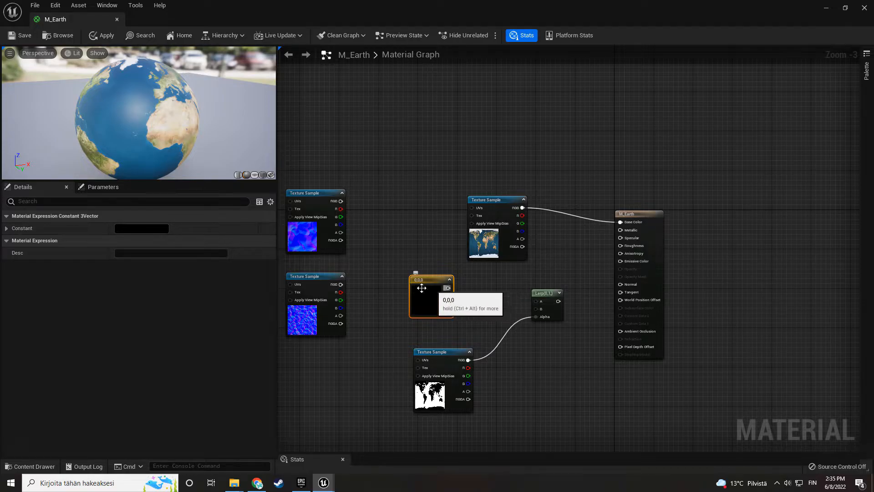
left_click(158, 229)
left_click_drag(222, 291, 291, 264)
left_click(290, 458)
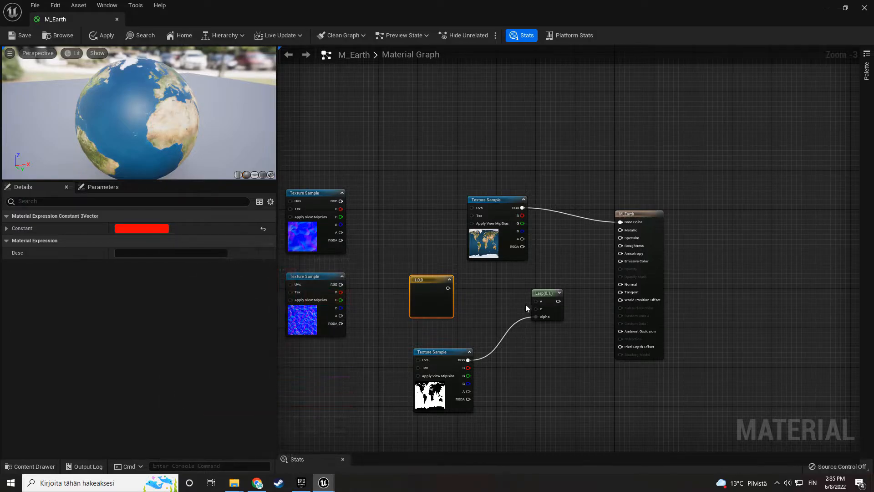
- Connect the earthmap to the Lerp's A, the red constant to B and the Lerp's output to Base Color
left_click_drag(516, 214, 481, 213)
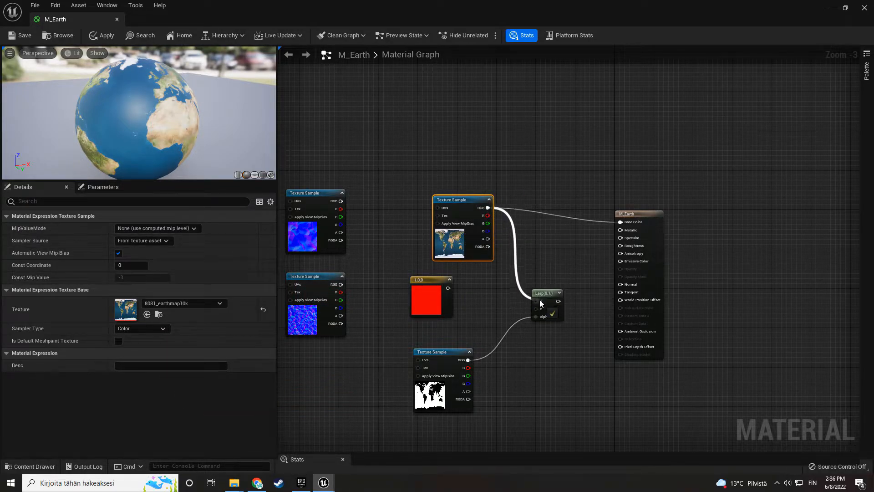
left_click_drag(449, 289, 583, 268)
left_click_drag(619, 224, 619, 224)
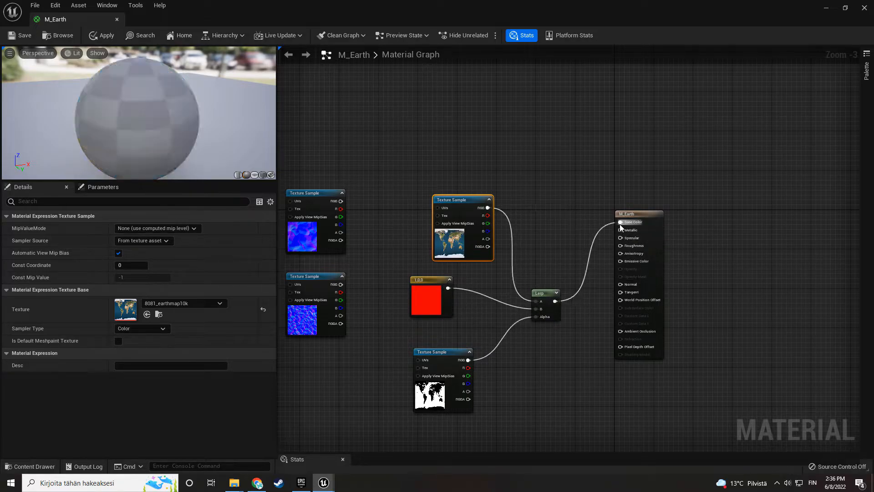
left_click_drag(154, 113, 135, 126)
- Reconnect the earthmap directly to Base Color, delete the red constant and disconnect the Lerp's A input
left_click_drag(488, 208, 621, 223)
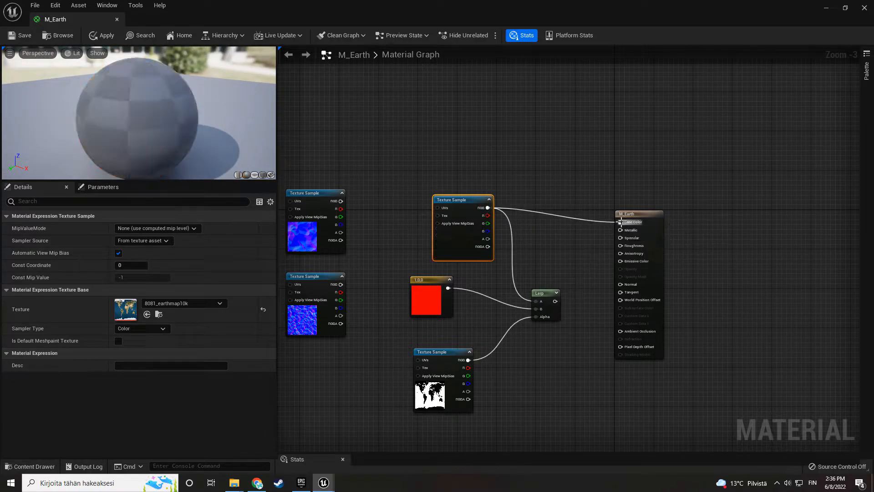
left_click(428, 298)
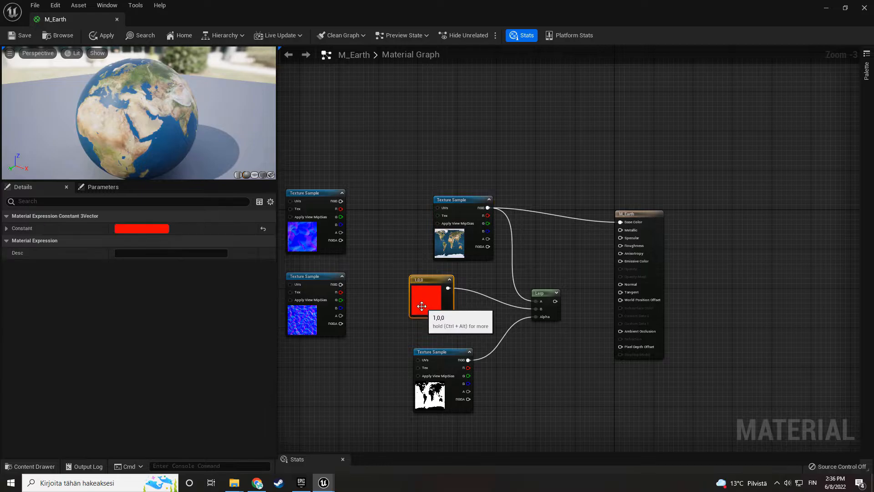
key("Delete")
left_click_drag(536, 301, 522, 299, "ctrl")
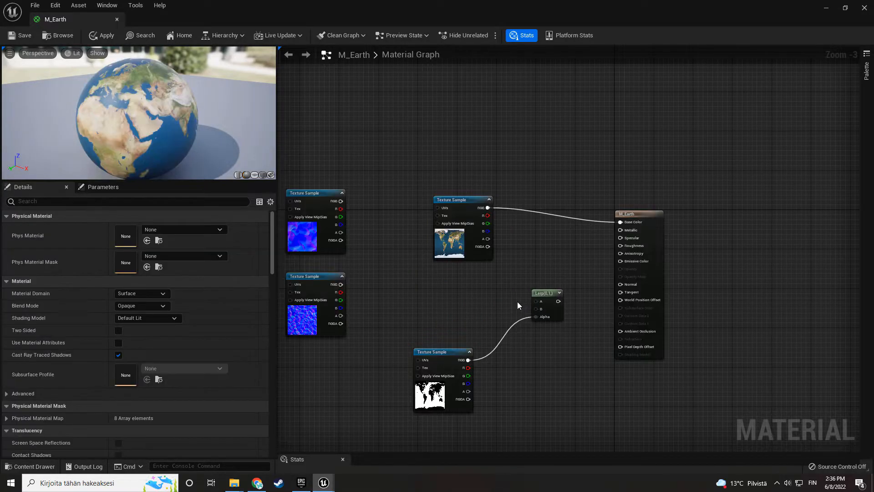
- Rearrange the nodes around the Lerp node in the M_Earth graph
left_click_drag(536, 374, 540, 377)
left_click_drag(555, 310, 548, 354)
right_click_drag(456, 326, 548, 284)
- Add the NormalMap__1_ texture from the project's Earth content folder to the M_Earth material graph
left_click_drag(438, 4, 439, 32)
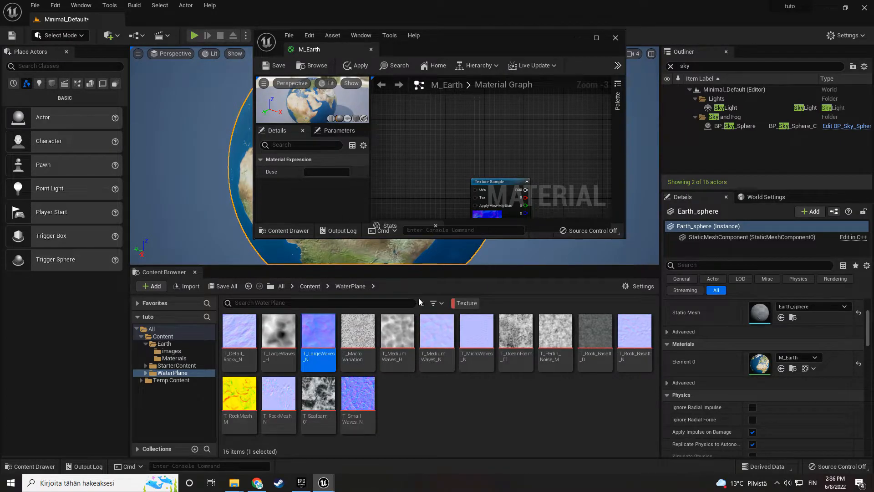
left_click(309, 286)
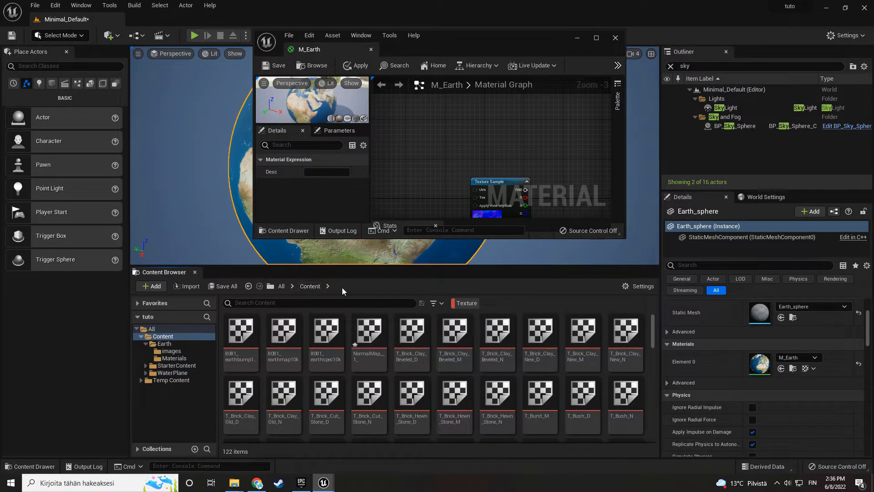
left_click(469, 303)
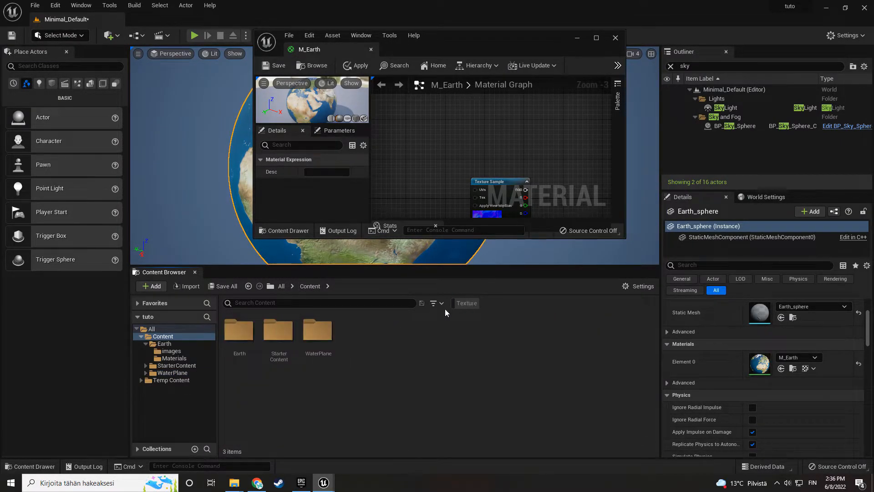
double_click(244, 348)
double_click(245, 347)
left_click_drag(357, 336, 418, 135)
double_click(450, 43)
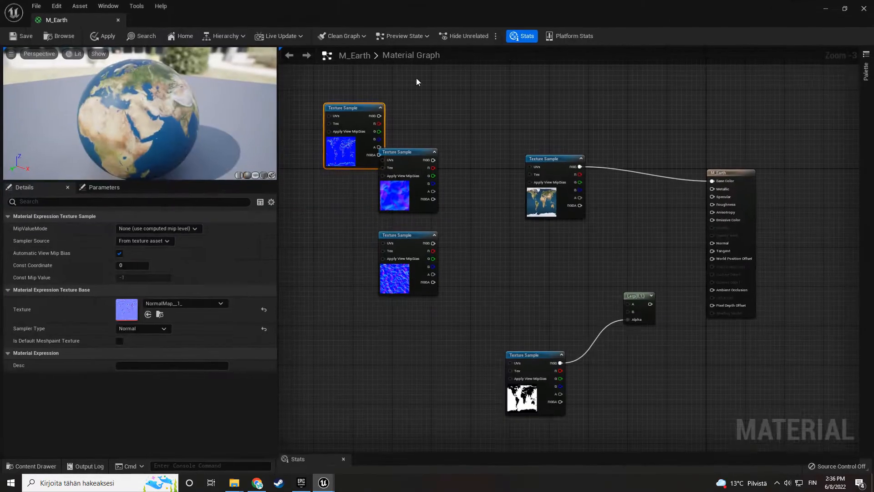
- Connect the NormalMap__1_ sample's RGB to the Lerp's A input and the Lerp's output to the material's Normal
left_click_drag(360, 157, 501, 303)
left_click_drag(521, 259, 631, 304)
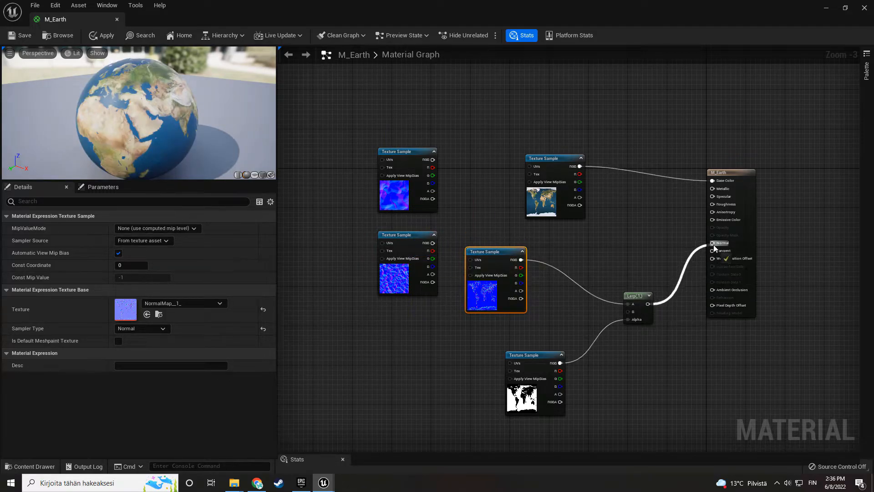
left_click_drag(714, 245, 712, 243)
- Place the land mask sample directly below the Earth normal map and move both water normal samples farther away from them
right_click_drag(408, 316, 483, 318)
right_click_drag(587, 332, 501, 313)
left_click(503, 340)
left_click_drag(535, 373, 505, 343)
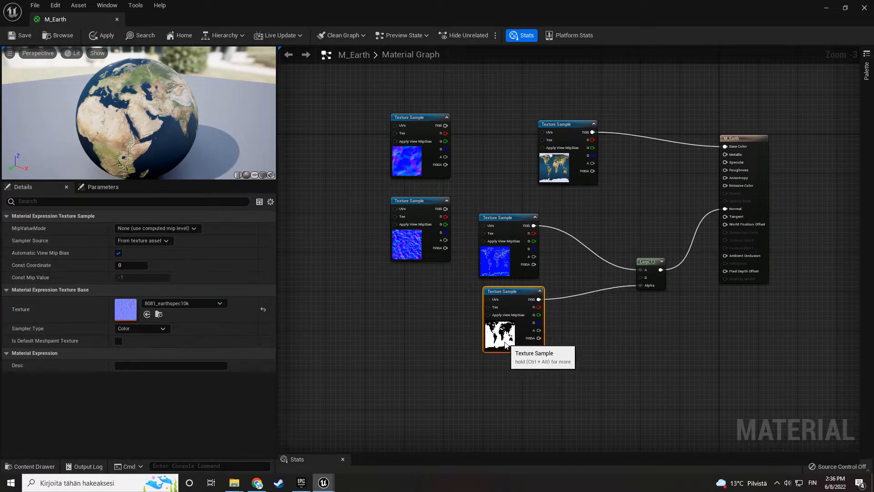
scroll(437, 351, "down", 1)
left_click_drag(400, 162, 467, 274)
right_click_drag(466, 273, 540, 295)
left_click_drag(535, 282, 425, 369)
right_click_drag(479, 348, 564, 306)
left_click(564, 305)
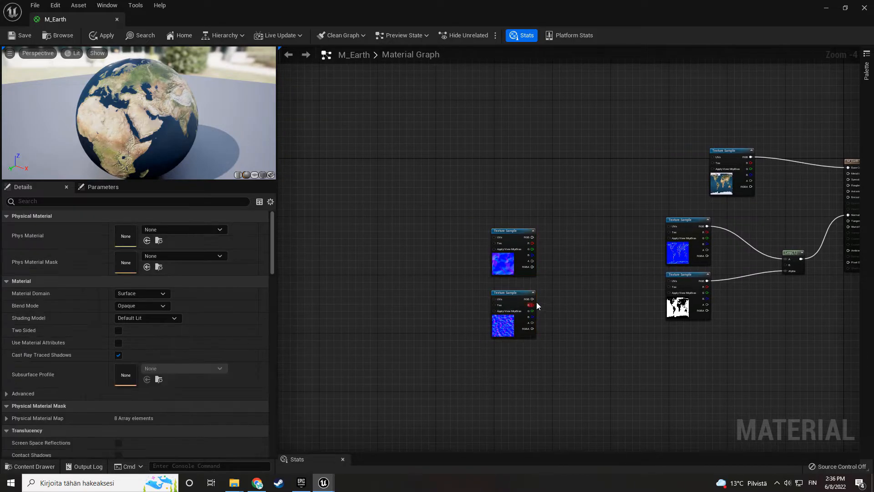
scroll(535, 302, "up", 2)
right_click_drag(444, 262, 511, 271)
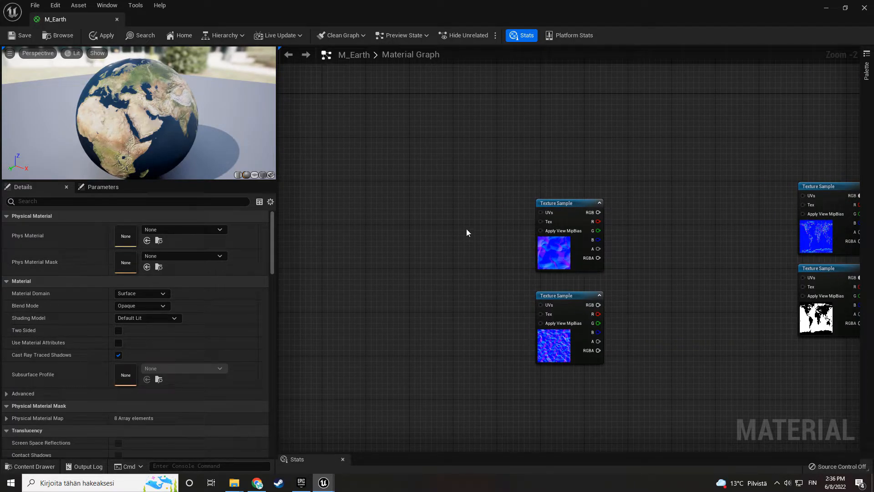
- Add a Panner node feeding the UVs of the T_LargeWaves_N texture sample and space it away from the sample
left_click_drag(541, 212, 497, 218)
type("panner")
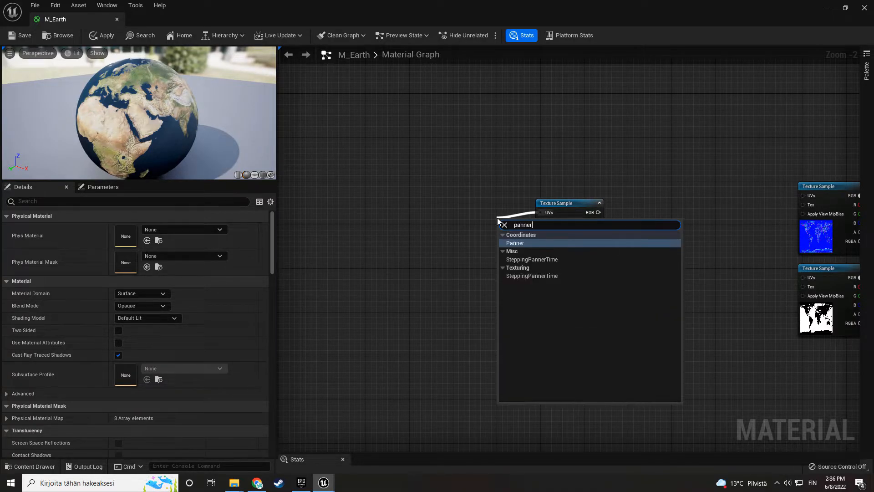
key("Return")
left_click_drag(521, 223, 479, 231)
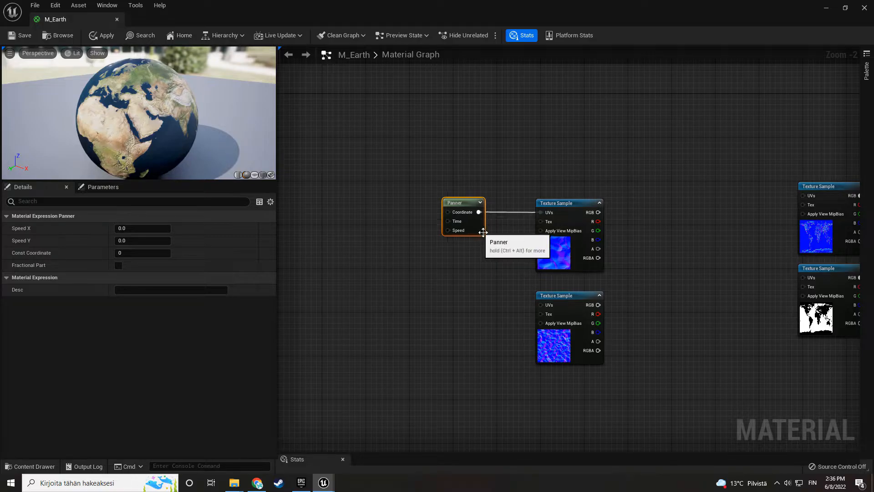
- Preview the T_LargeWaves_N texture sample on the material's preview sphere
right_click_drag(509, 246, 485, 268)
left_click(534, 270)
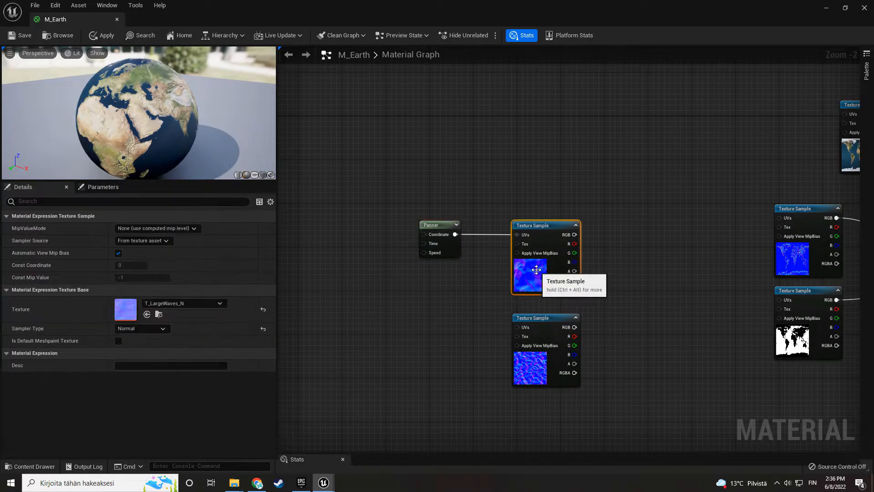
right_click(534, 270)
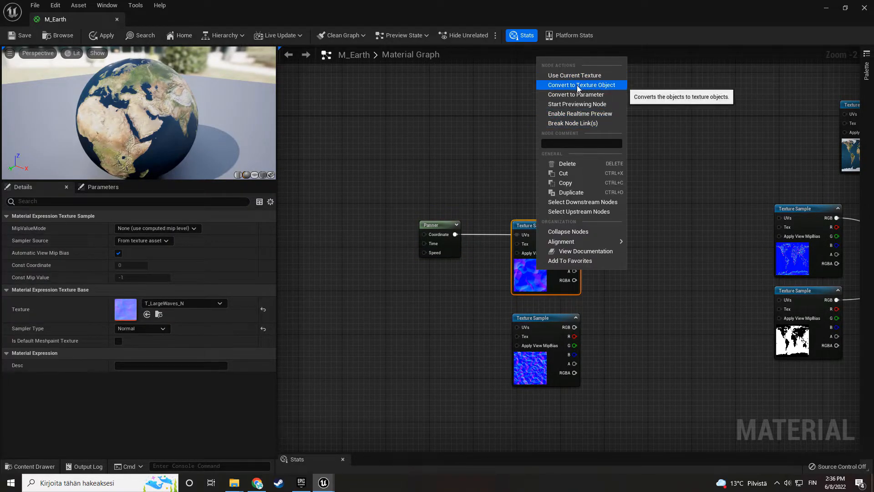
left_click(578, 104)
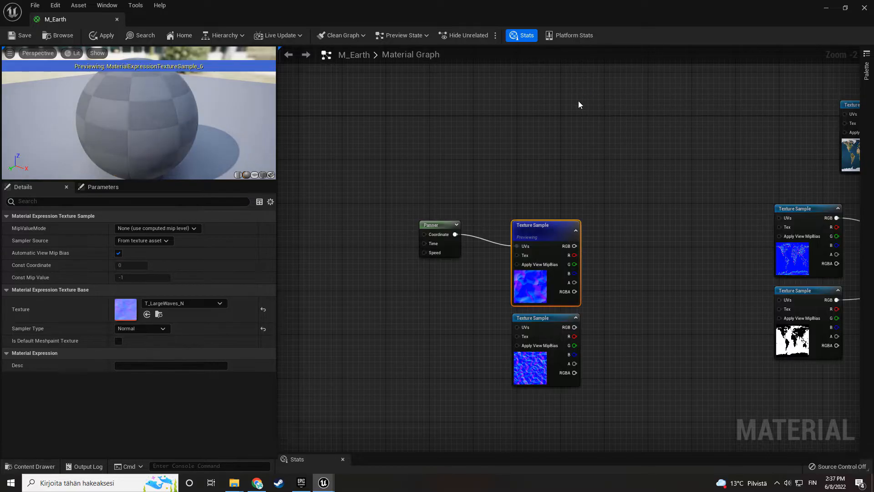
left_click_drag(140, 136, 241, 187)
- Add a texture coordinate node to the Panner's Coordinate input and place it beside the Panner
right_click_drag(384, 243, 429, 248)
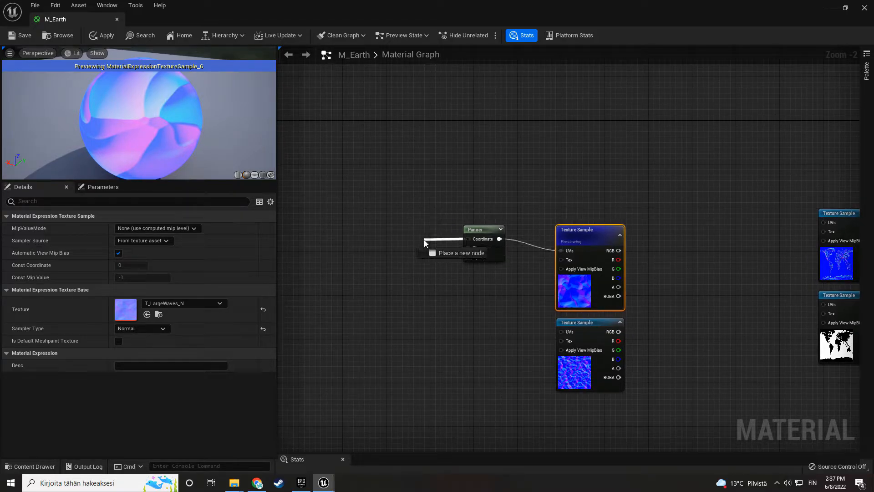
left_click_drag(424, 240, 423, 240)
type("texture")
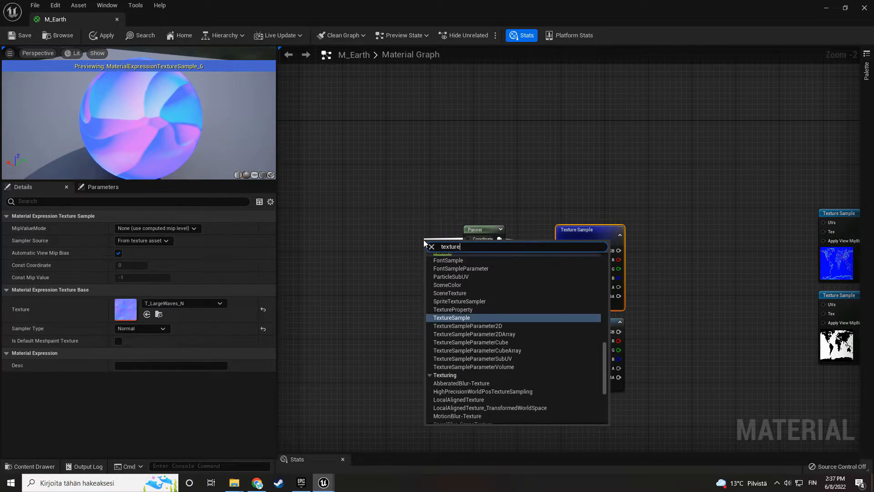
type(" coor")
key("Return")
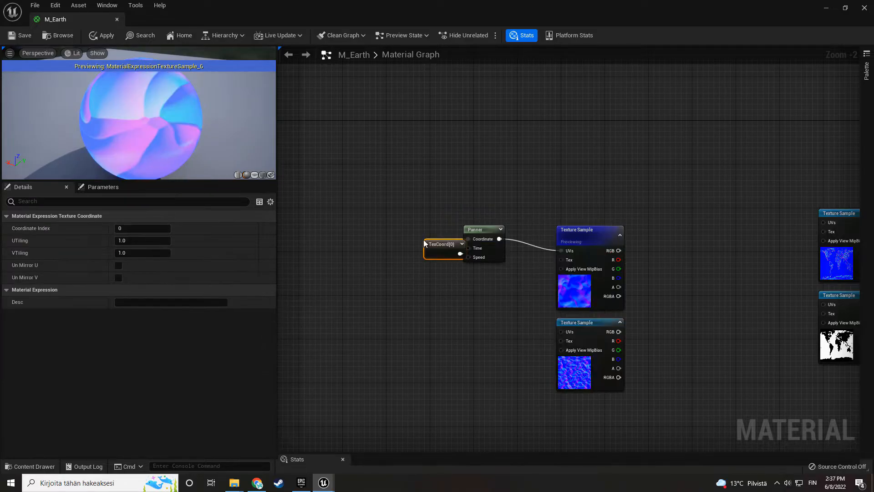
left_click_drag(444, 236, 403, 236)
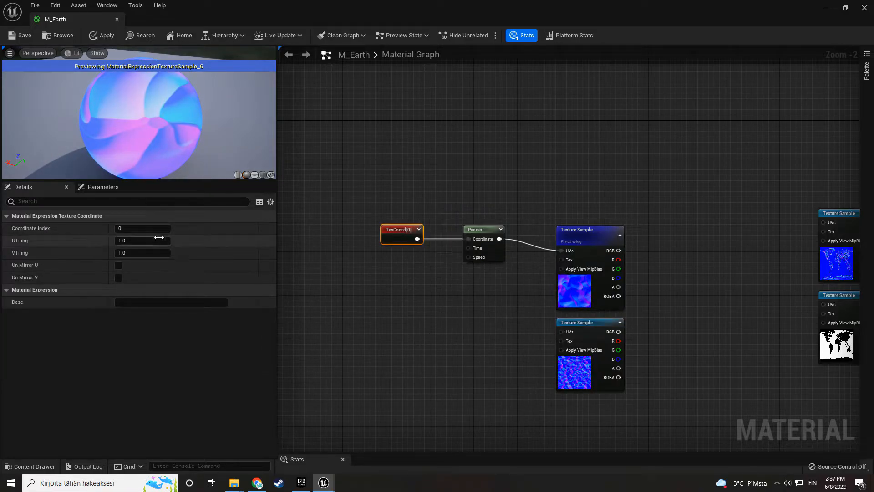
- Set the texture coordinate's UTiling and VTiling to 10
key("Return")
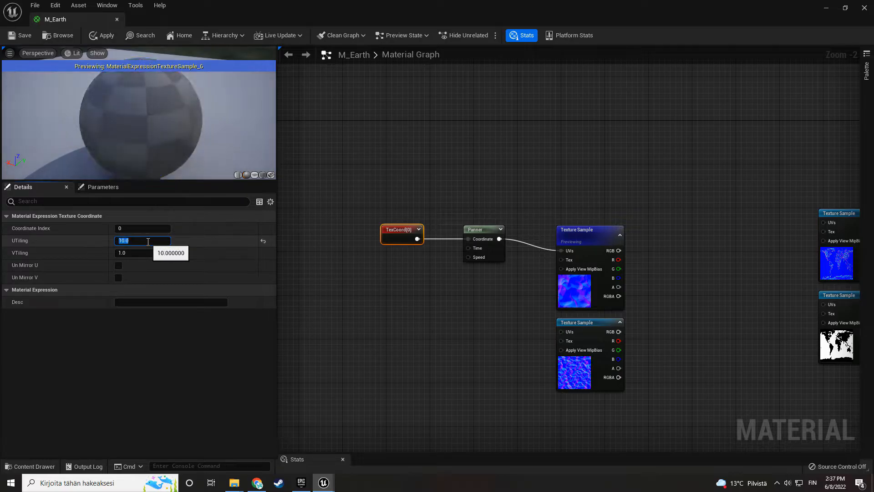
left_click(143, 253)
type("10")
key("Return")
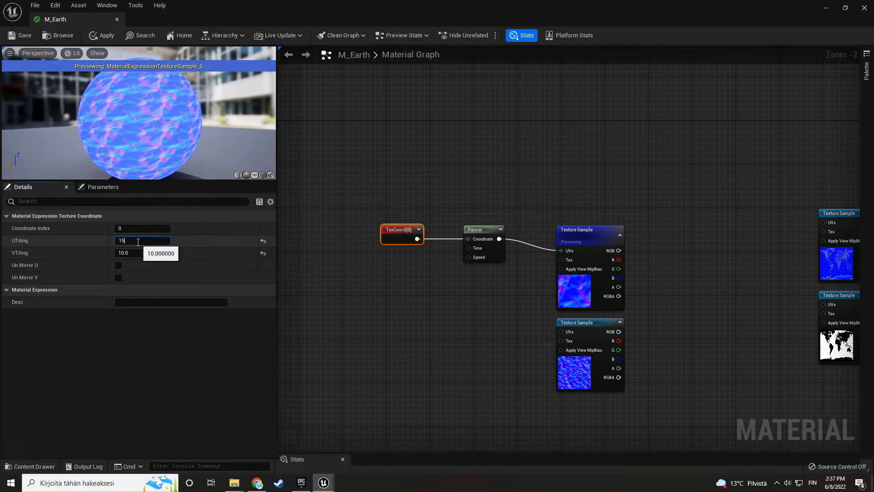
- Set the texture coordinate's UTiling and VTiling to 15 and stop previewing the large waves sample
left_click(133, 252)
type("15")
key("Return")
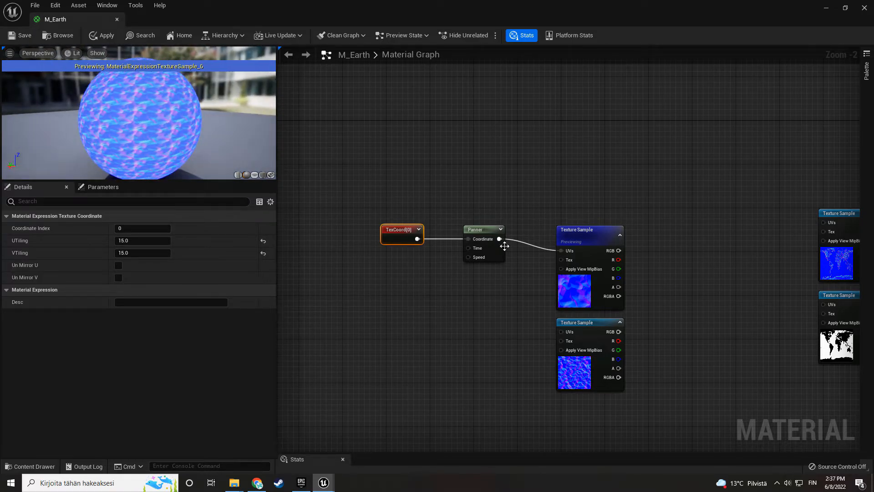
right_click(584, 287)
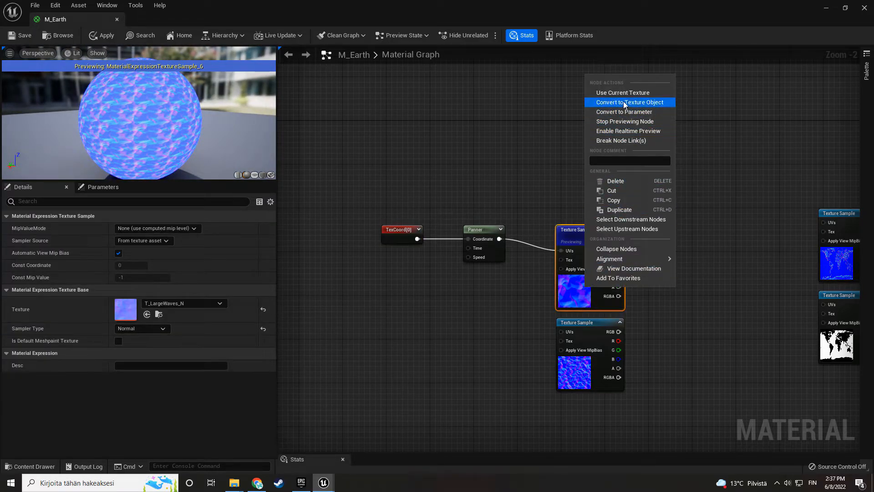
left_click(633, 121)
- Duplicate the texture coordinate and Panner pair and connect the copy to the second water normal sample's UVs
left_click_drag(370, 200, 483, 263)
key("ctrl+c")
key("ctrl+v")
left_click_drag(558, 336, 561, 333)
left_click_drag(492, 356, 486, 349)
left_click(495, 253)
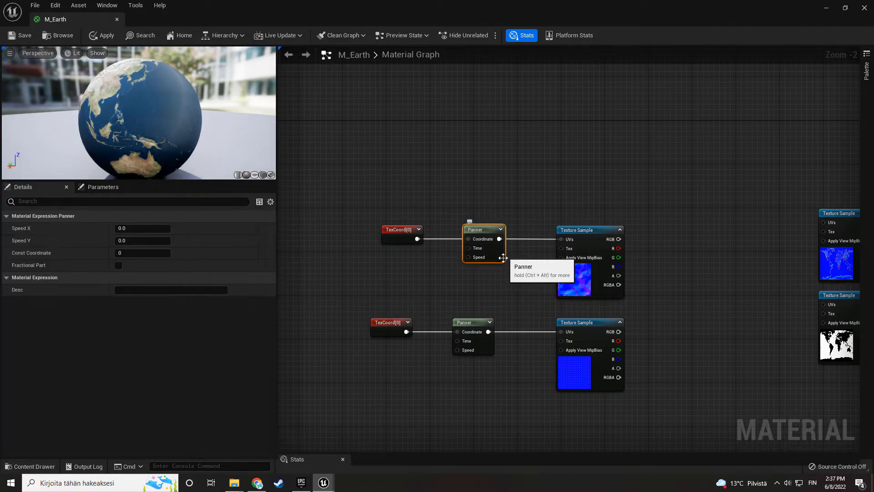
- Combine the RGB outputs of both water normal samples in an Add node and preview that node
right_click_drag(629, 297, 507, 291)
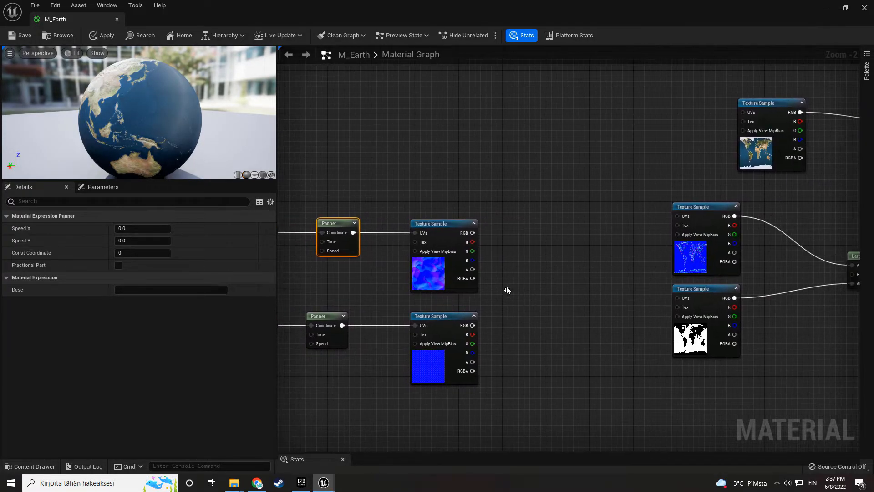
left_click_drag(522, 252, 523, 253)
type("add")
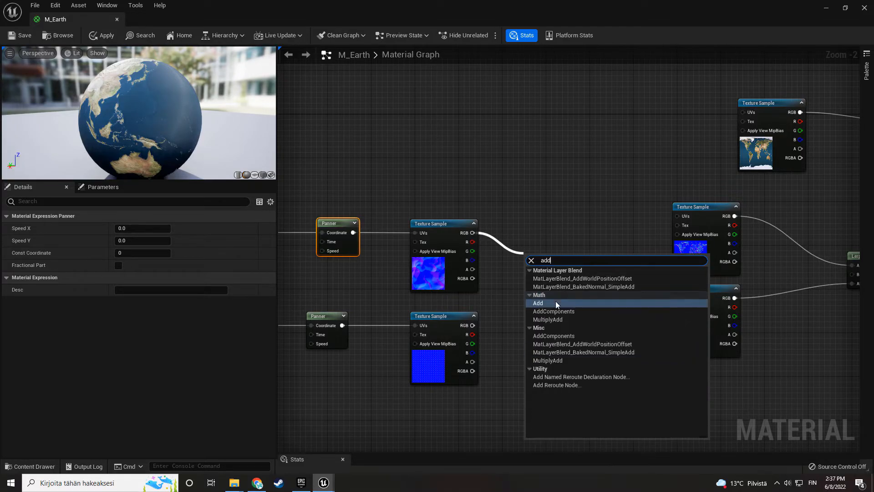
left_click(549, 302)
left_click_drag(473, 325, 567, 291)
right_click(567, 290)
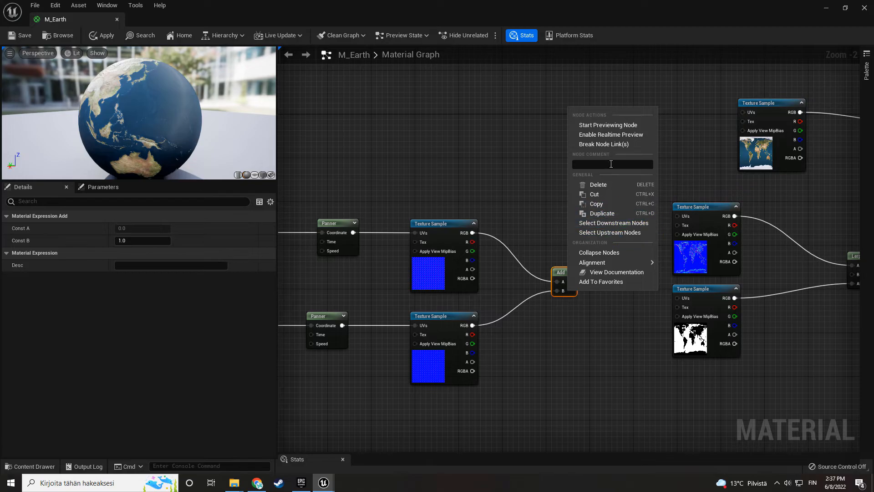
left_click(614, 126)
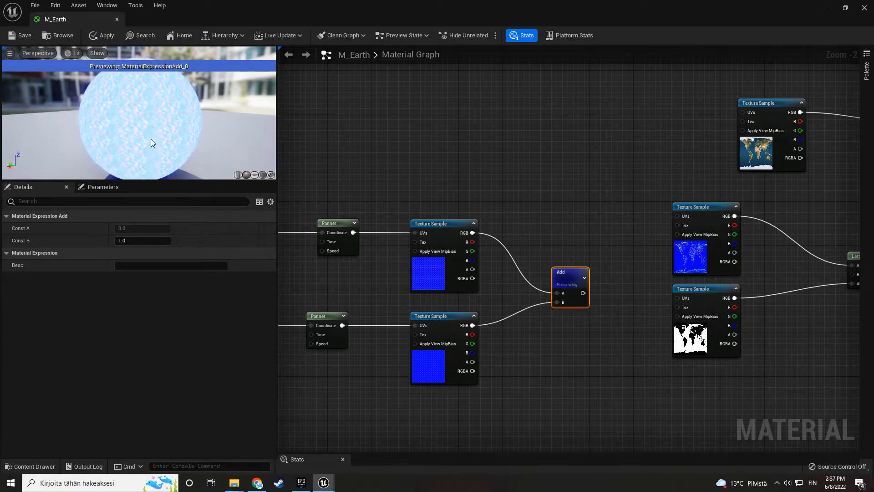
- Set the large waves Panner's Speed X to 0.1 and Speed Y to 0.02
right_click_drag(355, 249, 444, 235)
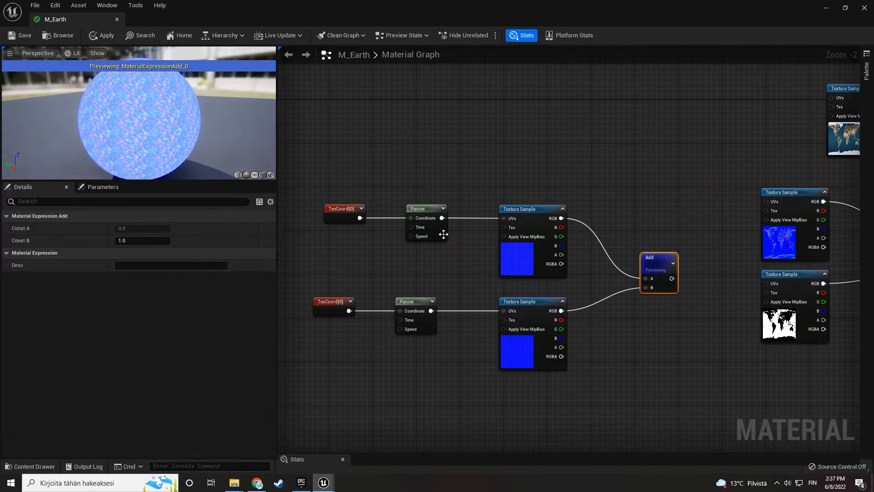
left_click(443, 235)
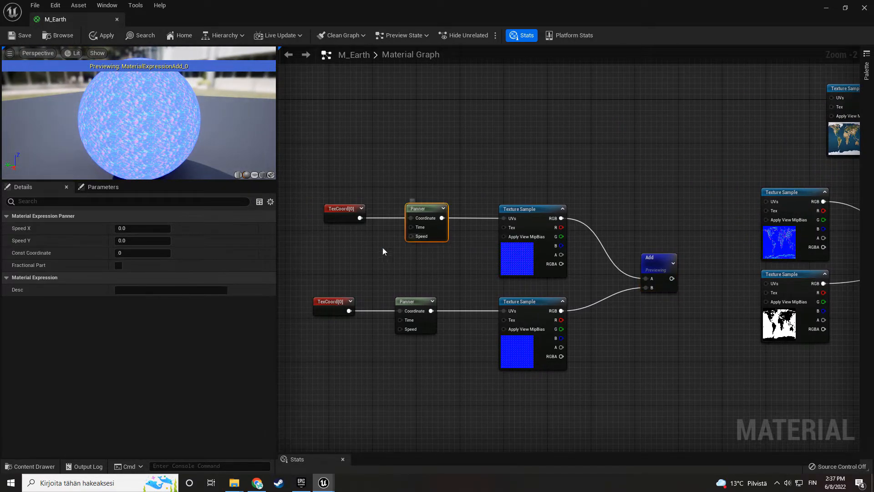
left_click(146, 229)
type(".1")
key("Return")
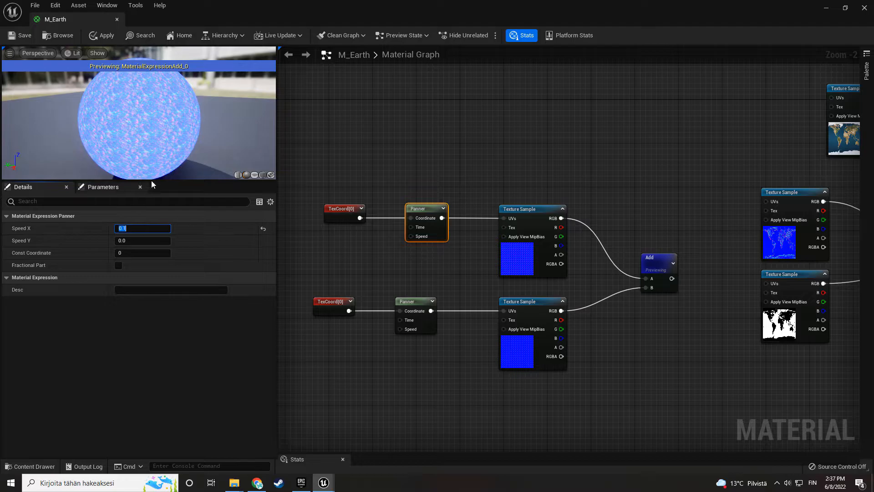
scroll(155, 148, "up", 5)
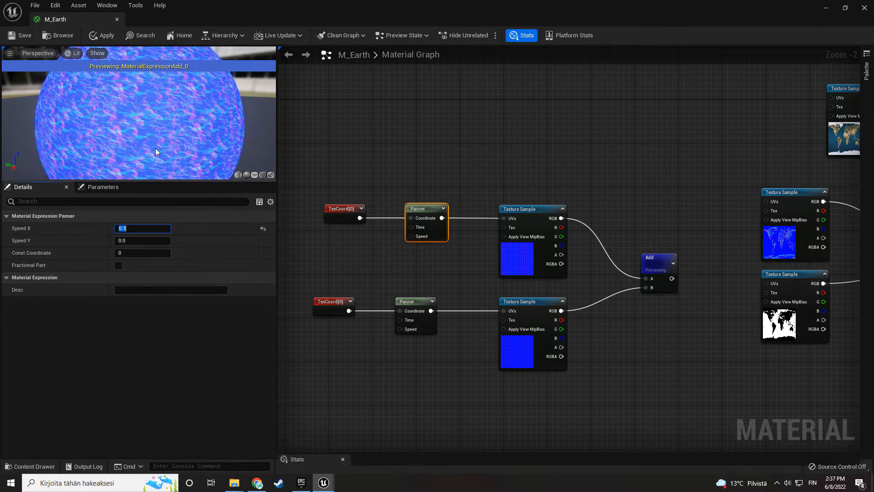
left_click(130, 240)
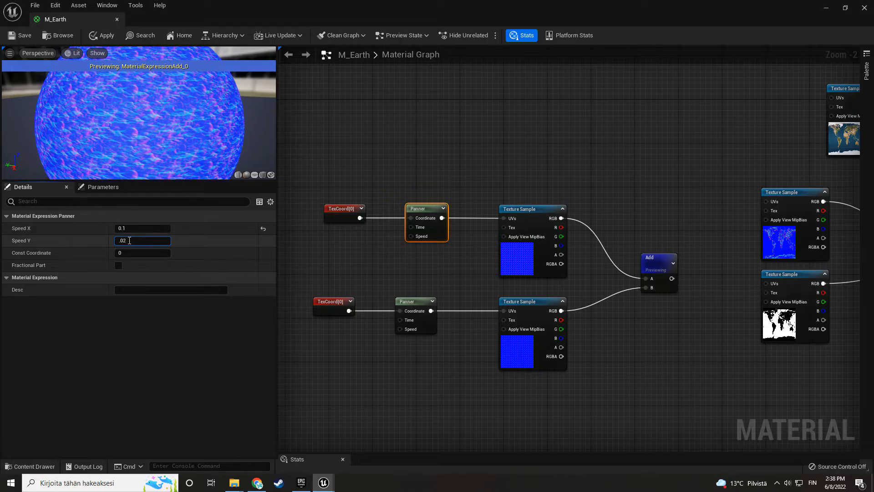
type(".02")
key("Return")
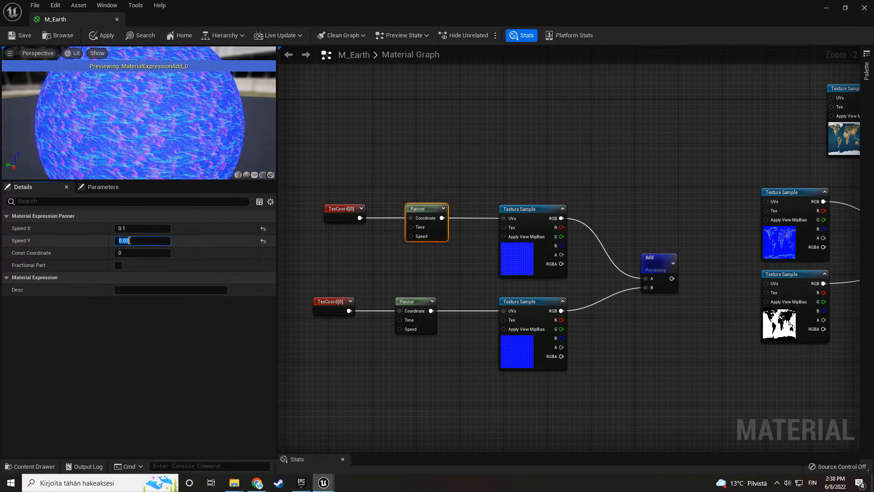
- Set Speed X of the second water normal's Panner to -0.03
left_click(371, 381)
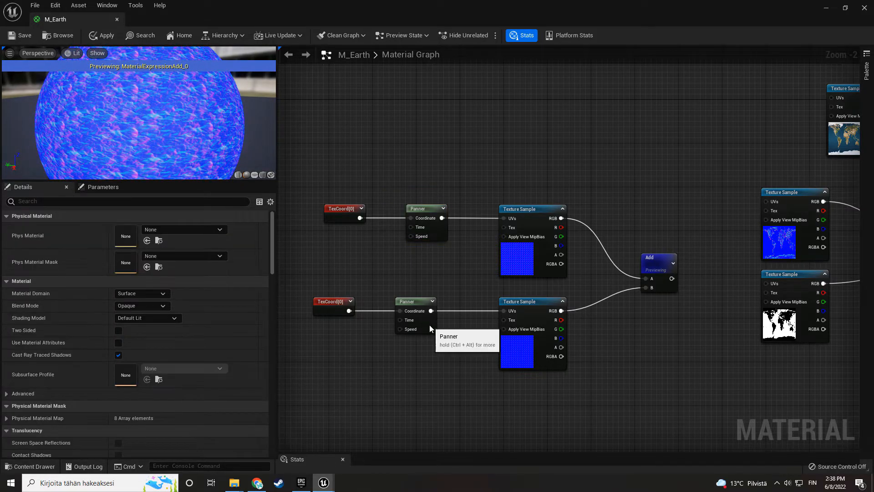
left_click(416, 329)
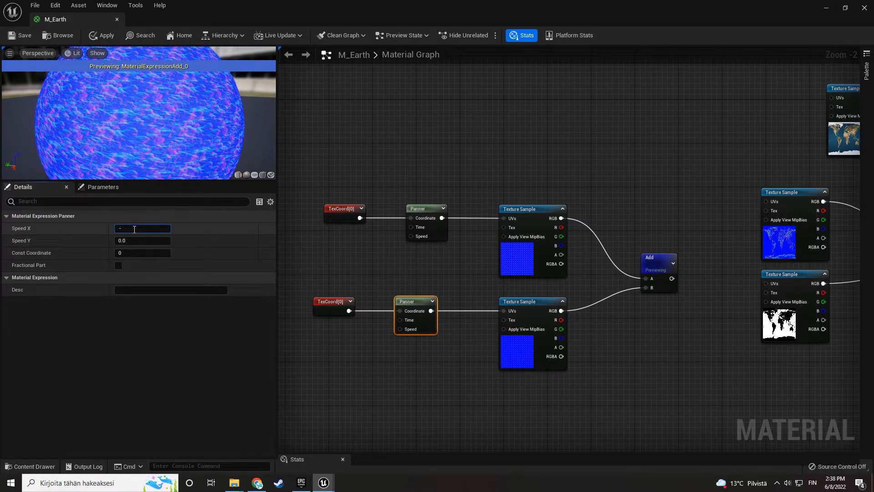
left_click(134, 229)
type("-0.07")
key("Return")
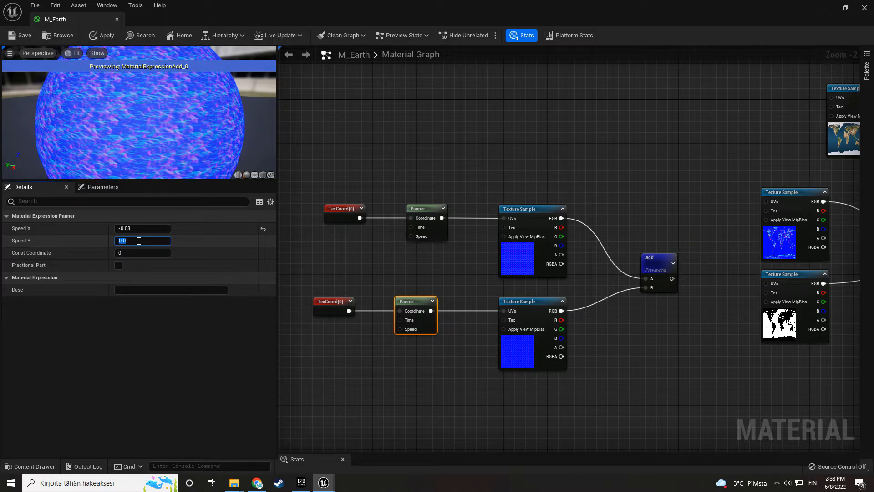
- Set Speed Y of the second water normal's Panner to -0.02, then adjust it to -0.01
type("-")
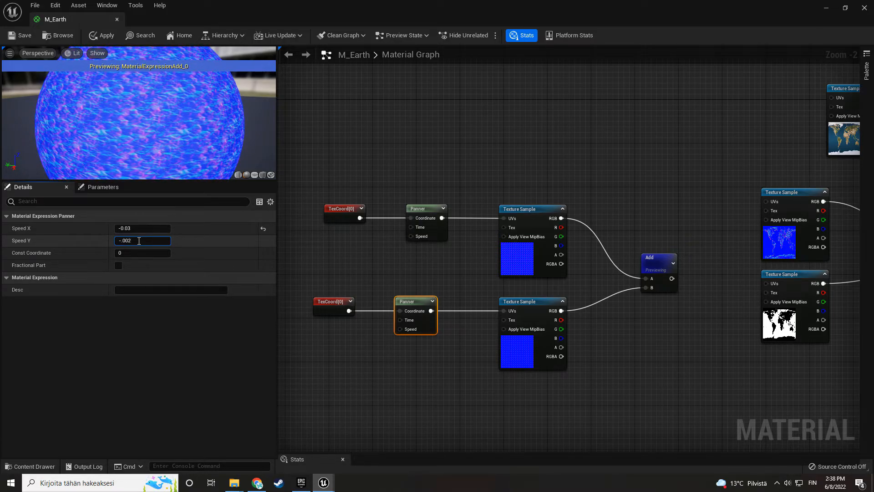
type(".002")
key("Return")
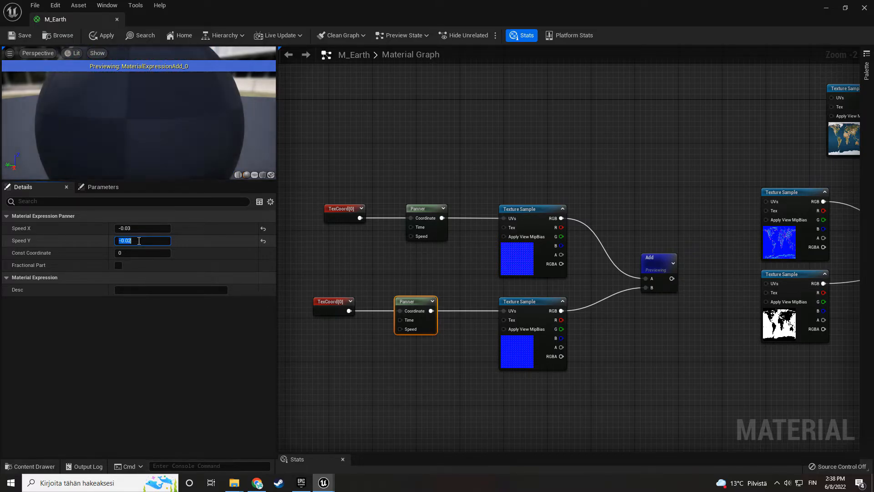
key("BackSpace")
type("1")
key("Return")
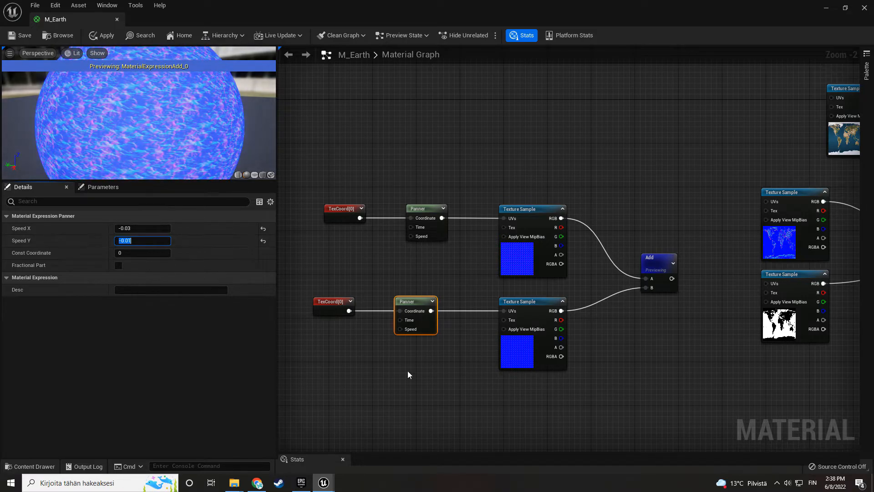
left_click(381, 366)
- Stop previewing the Add node and connect its output to input B of the Lerp that feeds the Normal input
right_click_drag(395, 381, 427, 355)
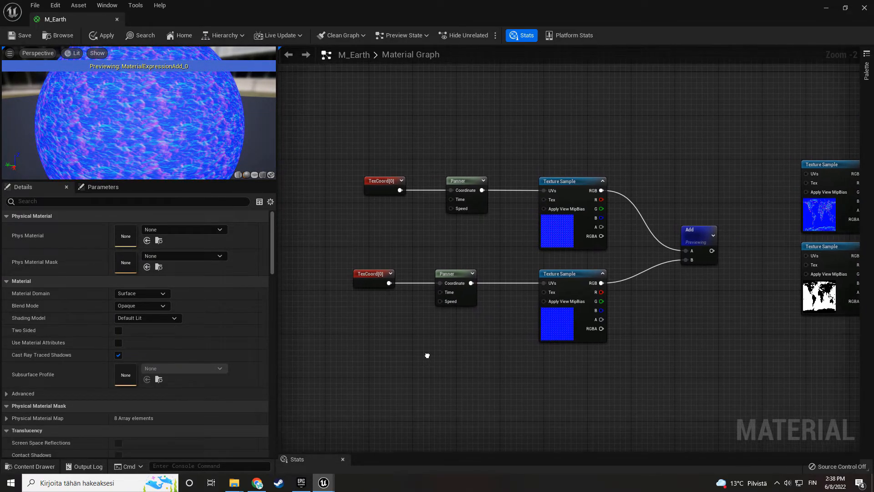
scroll(126, 156, "down", 4)
left_click_drag(137, 146, 187, 146)
right_click_drag(397, 219, 283, 219)
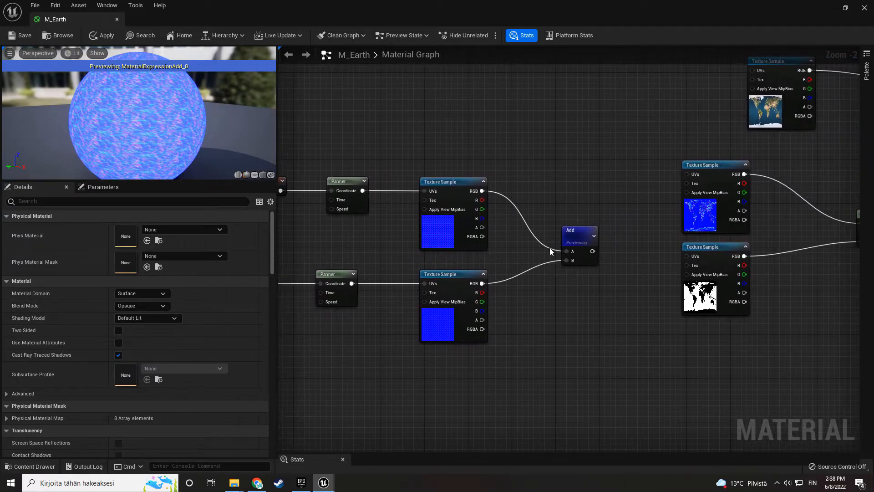
right_click(574, 240)
left_click(614, 258)
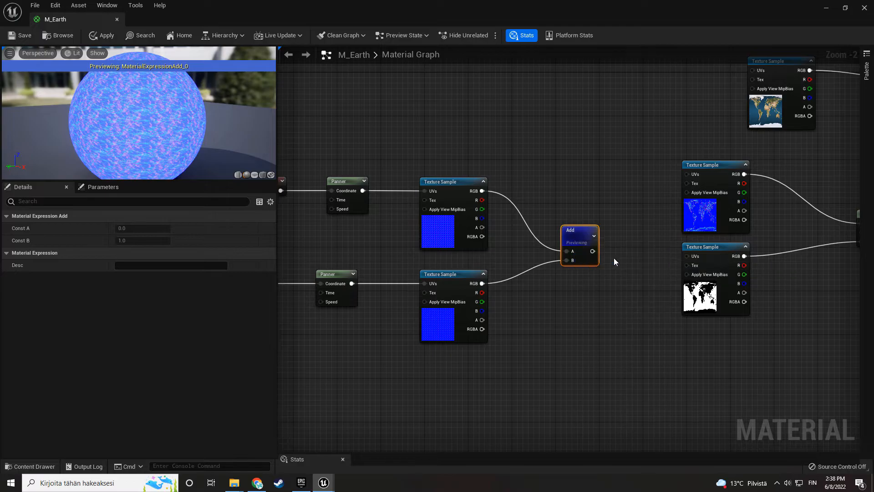
right_click_drag(614, 253, 441, 258)
left_click_drag(413, 247, 449, 248)
left_click_drag(693, 240, 693, 240)
- Spread the land normal and mask texture samples apart vertically and check the water surface in the preview
left_click_drag(532, 309, 531, 326)
left_click_drag(531, 231, 532, 220)
left_click_drag(163, 155, 161, 125)
scroll(163, 155, "up", 5)
left_click_drag(163, 155, 132, 131)
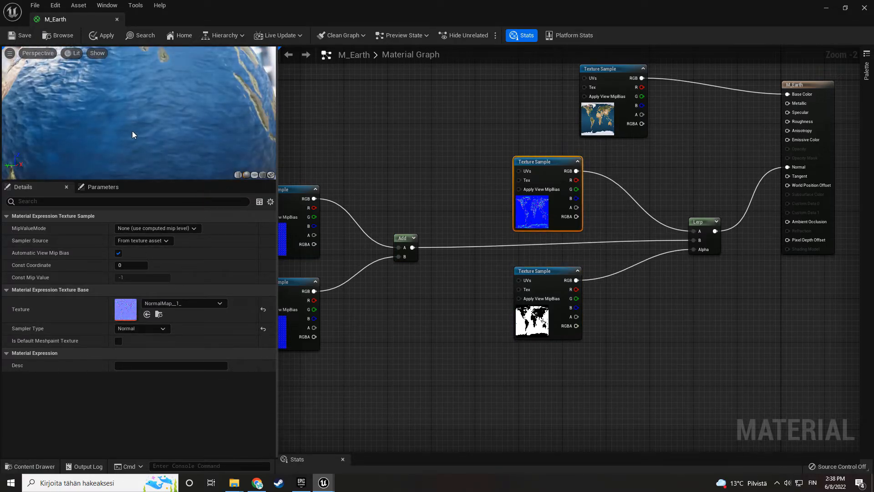
scroll(132, 130, "down", 5)
- Set UTiling to 20 on the texture coordinate node of the first water normal
right_click_drag(358, 277, 617, 288)
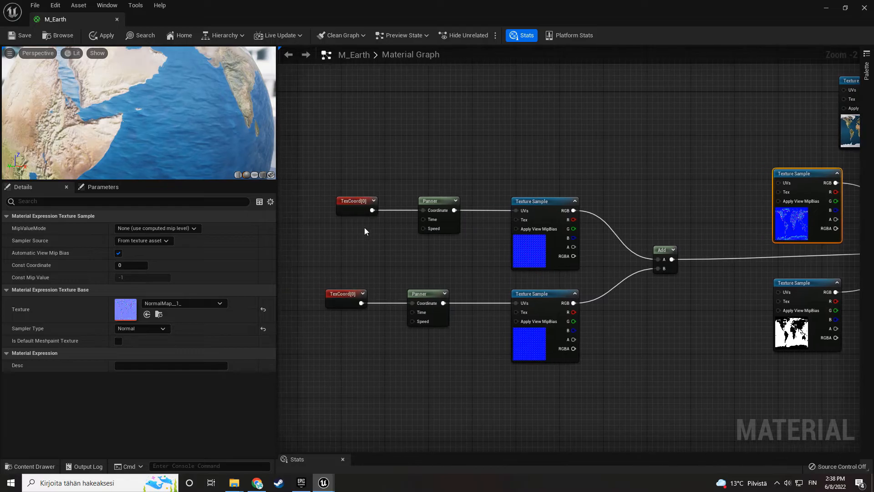
left_click(355, 203)
left_click(143, 242)
type("2")
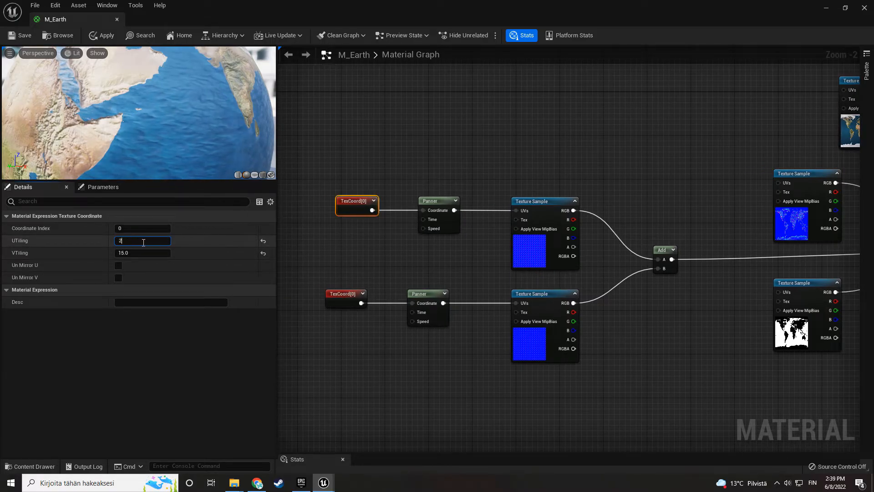
type("0")
left_click(340, 241)
left_click(337, 301)
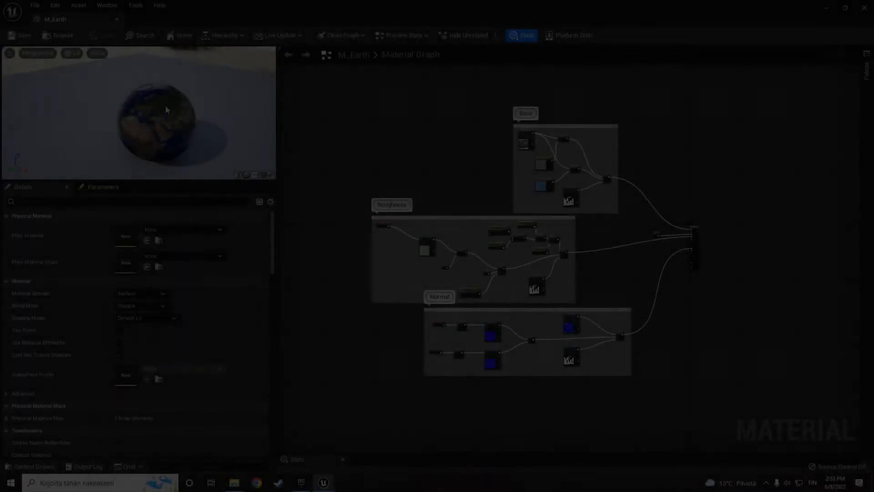
- Look over the commented Base, Roughness and Normal groups and how they connect to the M_Earth material node
mouse_move(165, 109)
left_mouse_down()
mouse_move(150, 91)
mouse_move(166, 109)
left_mouse_up()
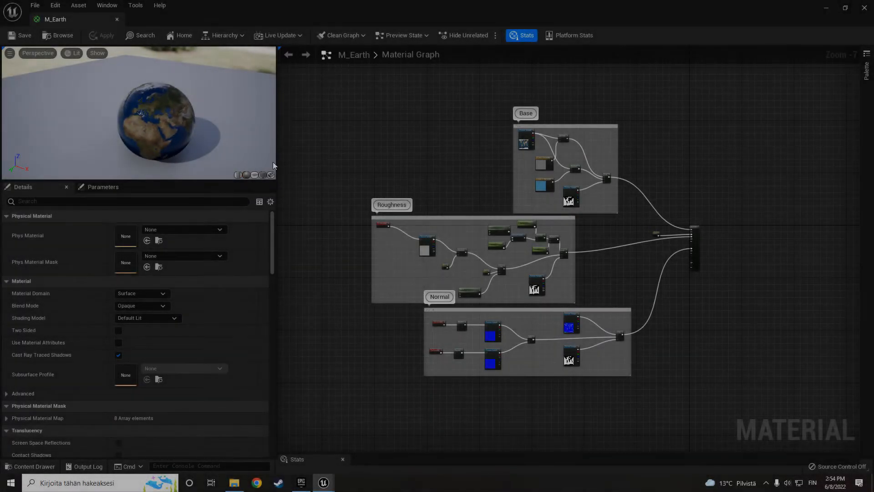
right_click_drag(541, 383, 508, 347)
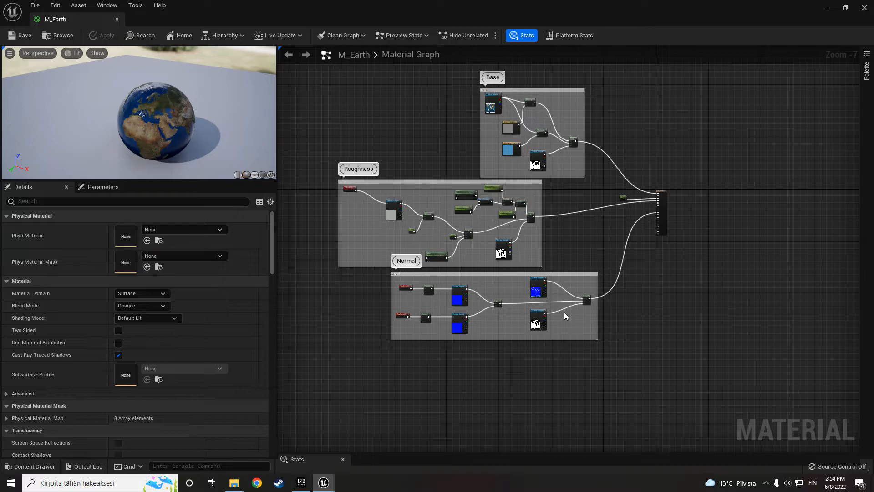
scroll(441, 309, "up", 4)
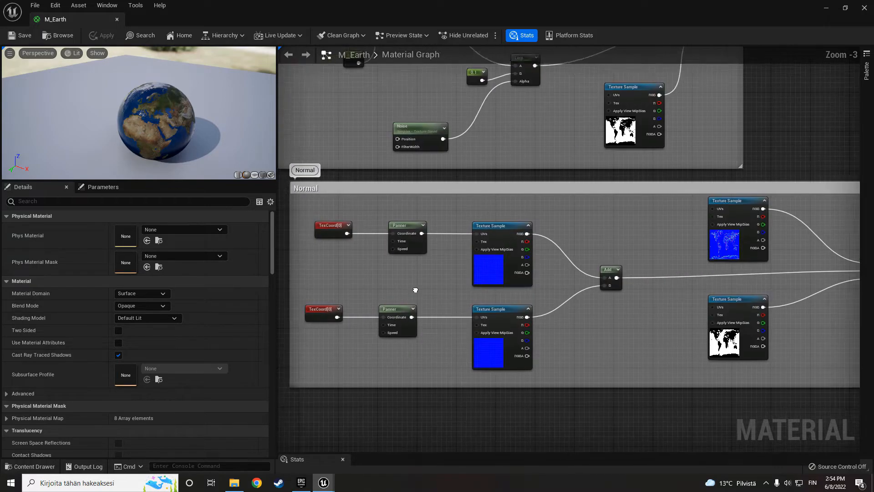
left_click_drag(296, 175, 757, 353)
scroll(542, 283, "down", 2)
key("Home")
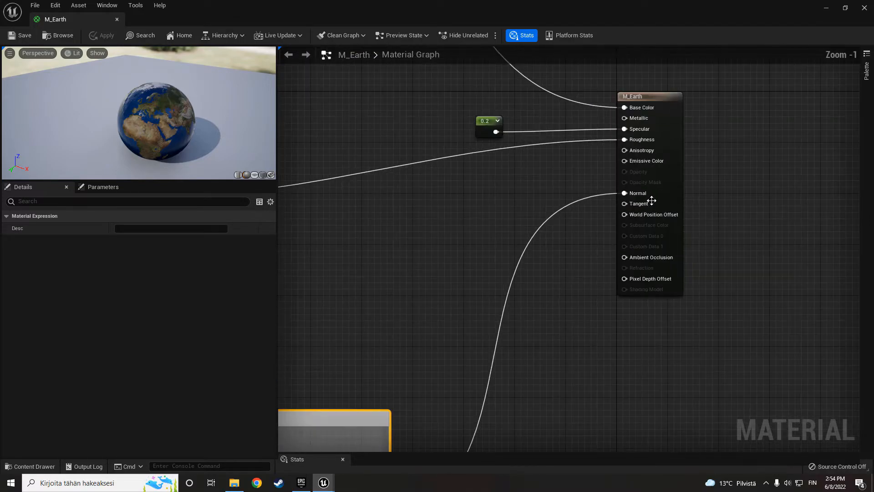
scroll(456, 339, "down", 2)
right_click_drag(451, 358, 682, 190)
right_click_drag(402, 316, 563, 289)
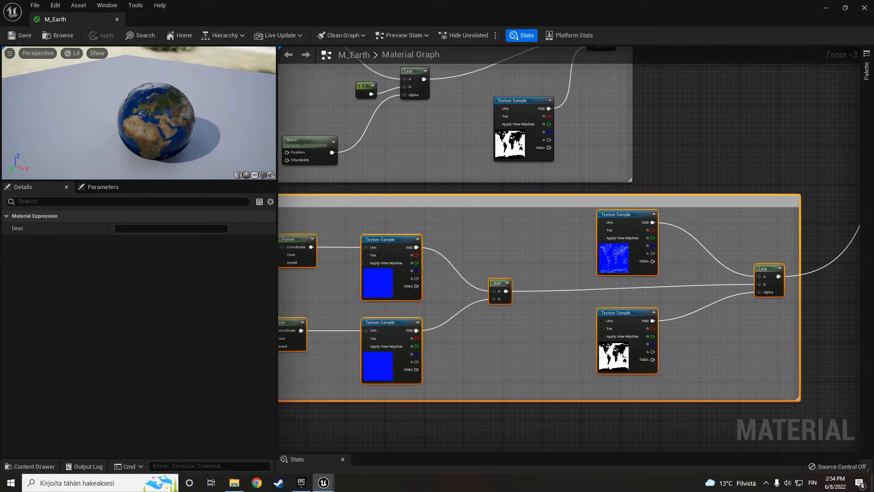
right_click_drag(421, 295, 550, 259)
- Examine the Panner speeds, texture coordinate tiling and Lerp blend in the Normal group
left_click(422, 217)
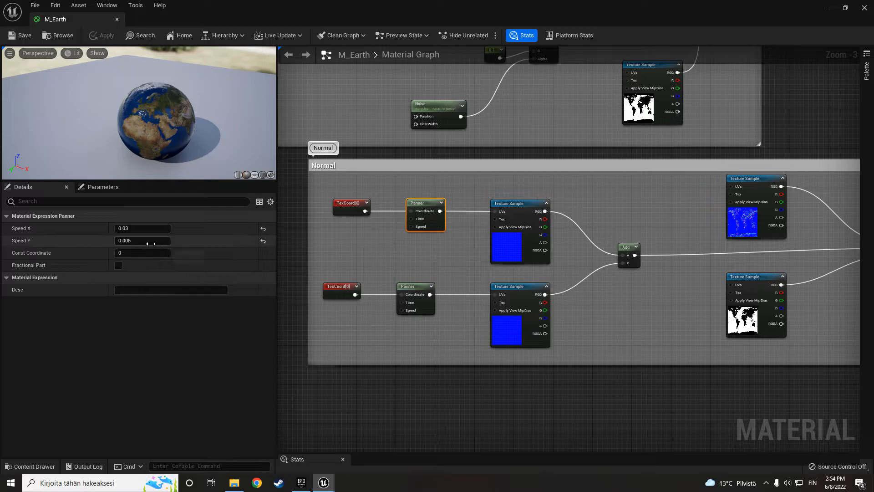
left_click(405, 287)
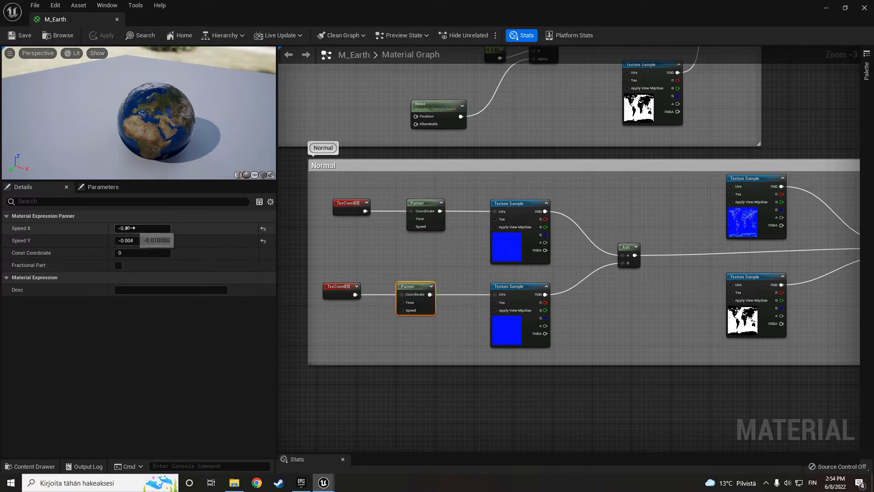
left_click(340, 208)
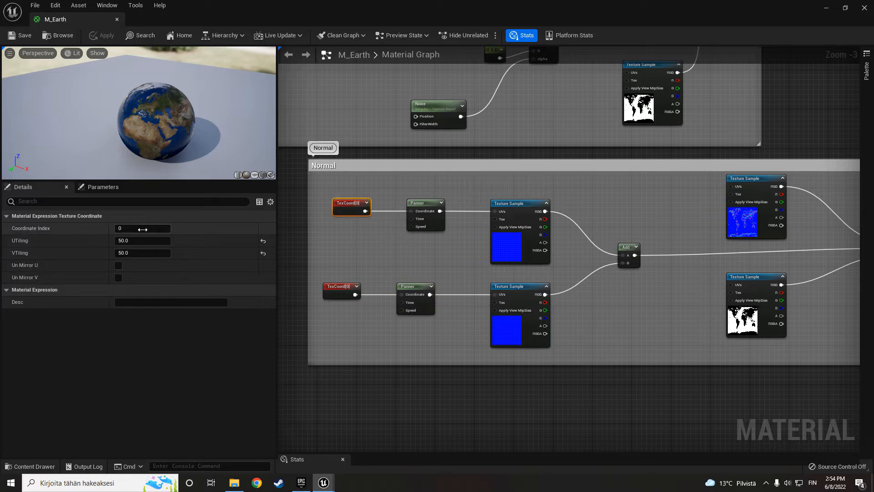
left_click(336, 294)
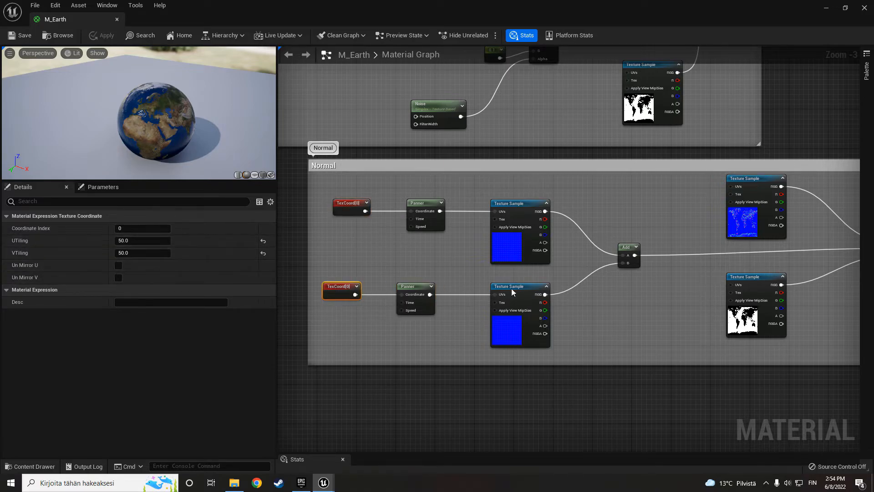
left_click(637, 299)
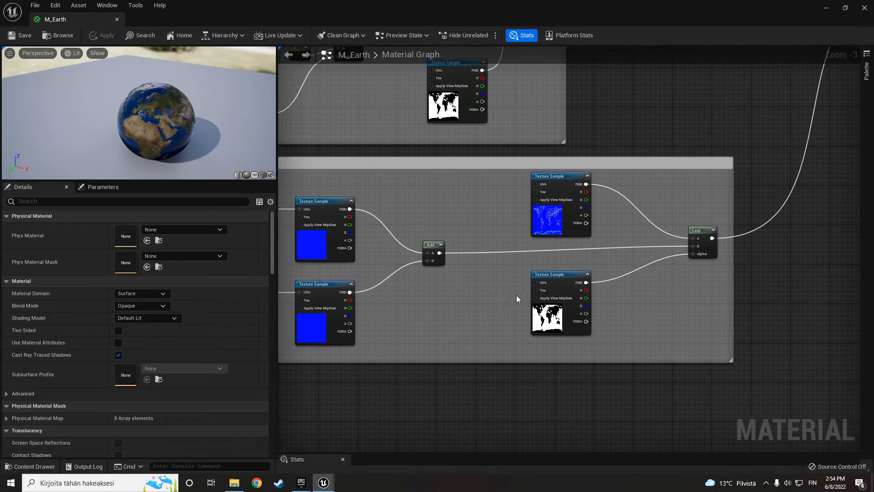
left_click_drag(502, 213, 737, 309)
left_click(767, 272)
- Inspect the T_OceanFoam_01 sample in the Roughness group and move its texture coordinate node directly beside it
right_click_drag(488, 109, 776, 341)
scroll(414, 250, "down", 2)
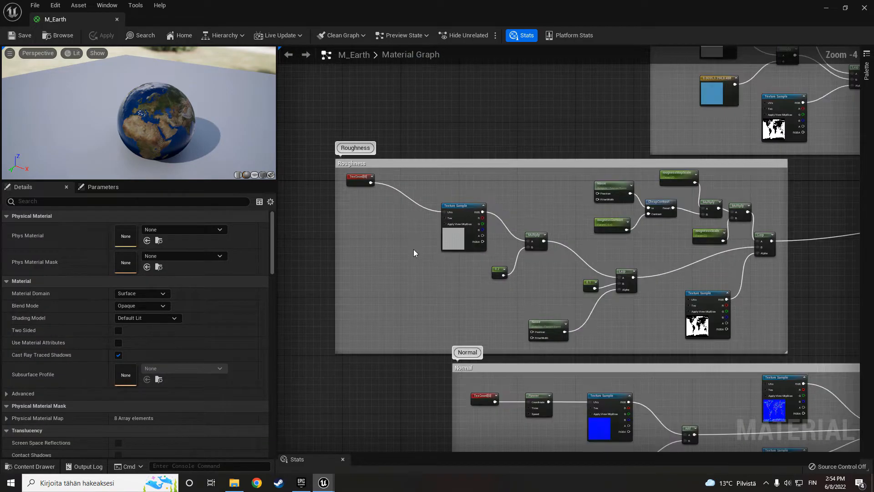
scroll(424, 245, "up", 2)
left_click(464, 241)
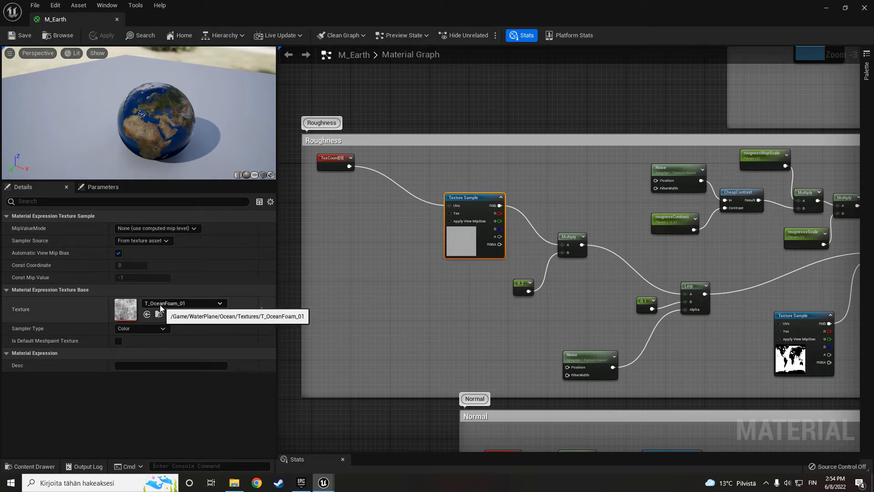
left_click(390, 316)
left_click_drag(339, 164, 388, 203)
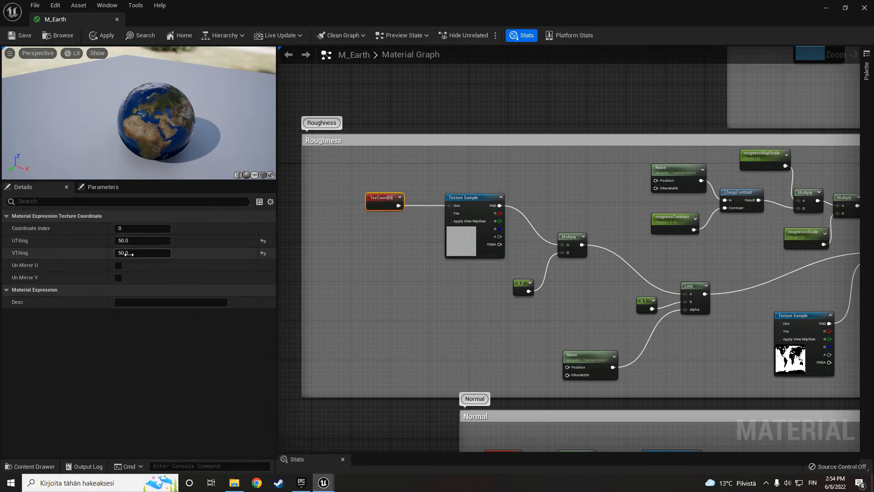
left_click(419, 265)
right_click_drag(478, 283, 428, 278)
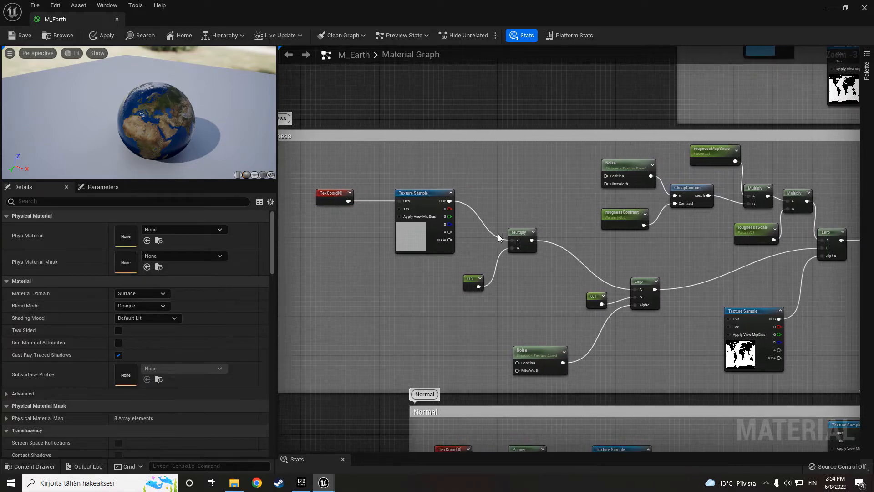
- Examine how the foam texture is multiplied by 0.2 and blended with 0.1 in the Roughness group's first Lerp
left_click_drag(533, 295, 538, 296)
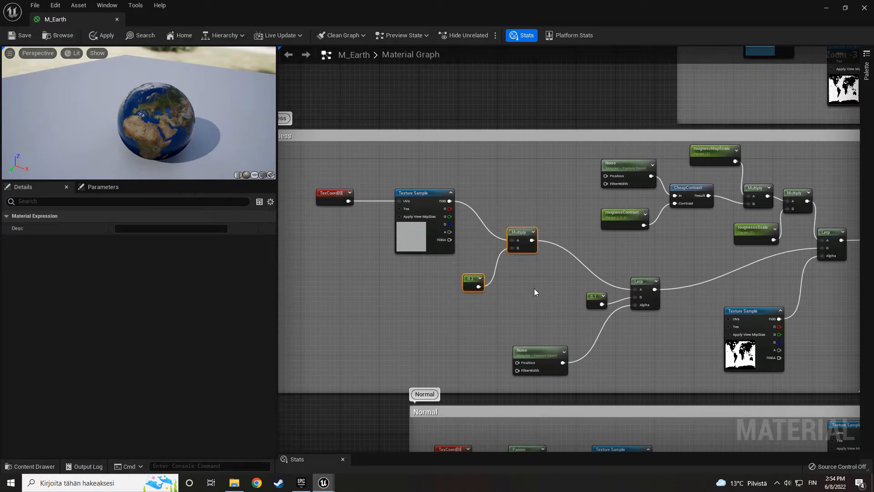
left_click(528, 284)
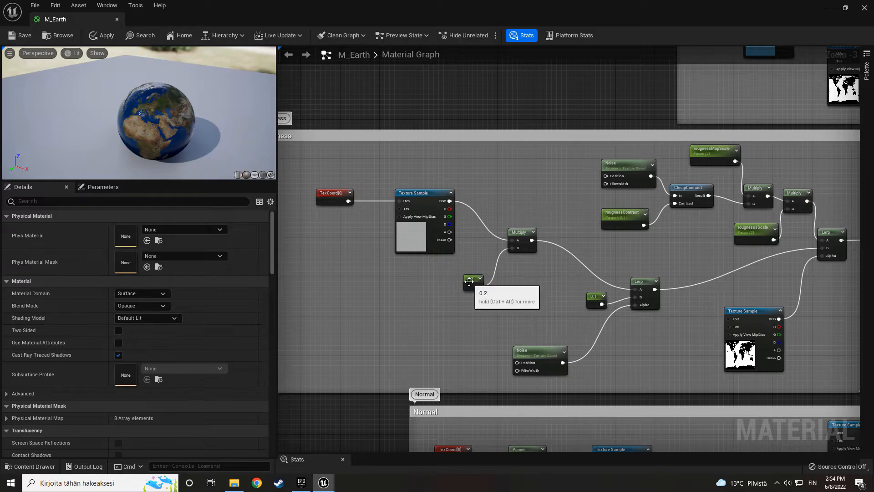
right_click_drag(529, 286, 438, 242)
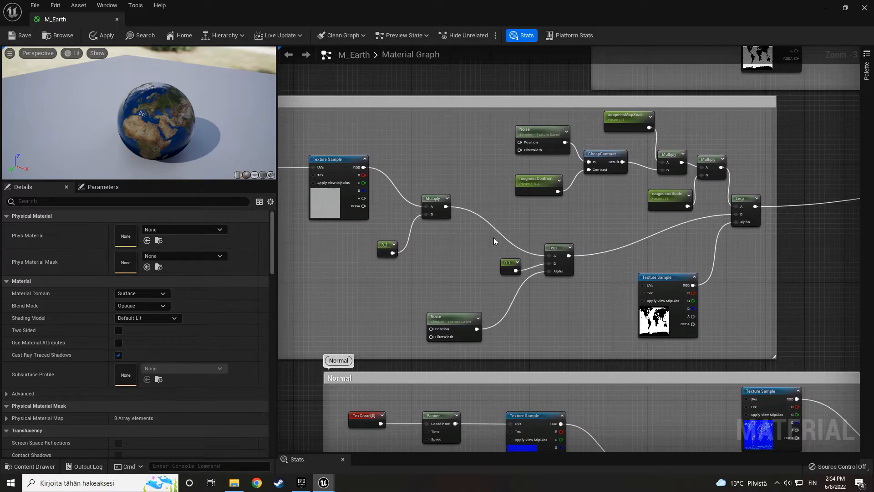
left_click_drag(577, 279, 580, 277)
left_click(546, 300)
scroll(457, 320, "up", 1)
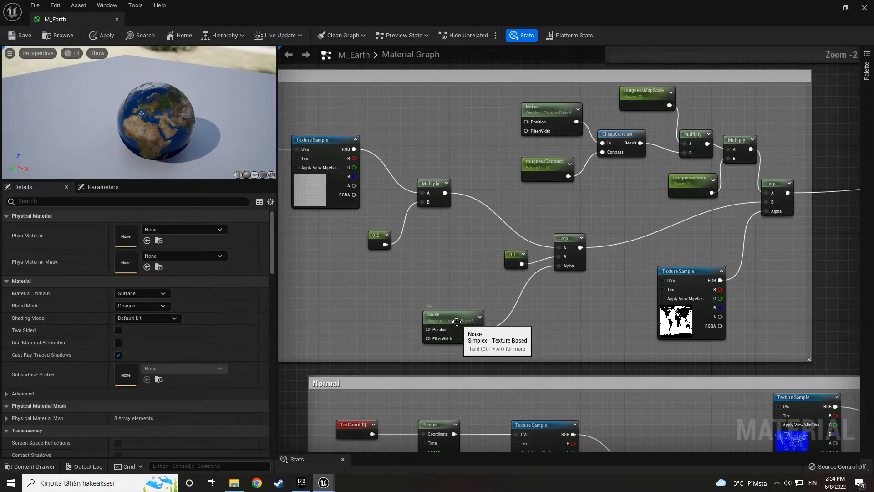
- Preview the Noise node driving the water roughness Lerp's Alpha, set its Scale to 0.03, and stop the preview
right_click(456, 321)
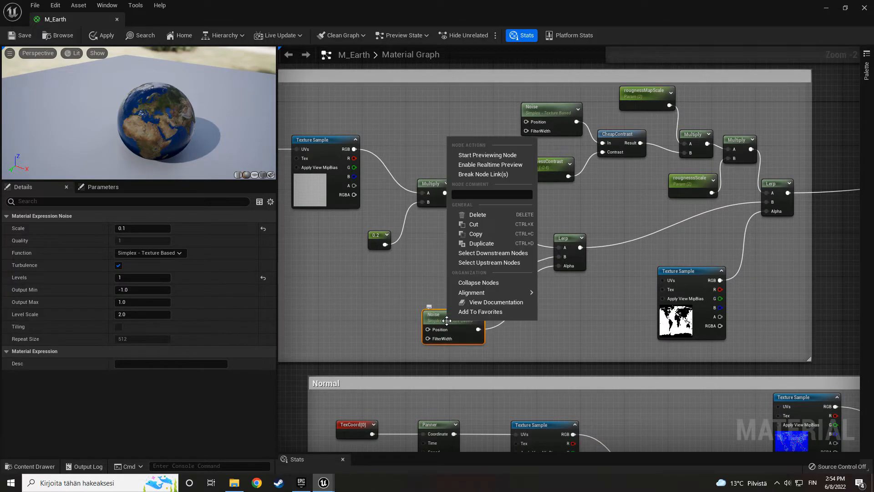
left_click(479, 155)
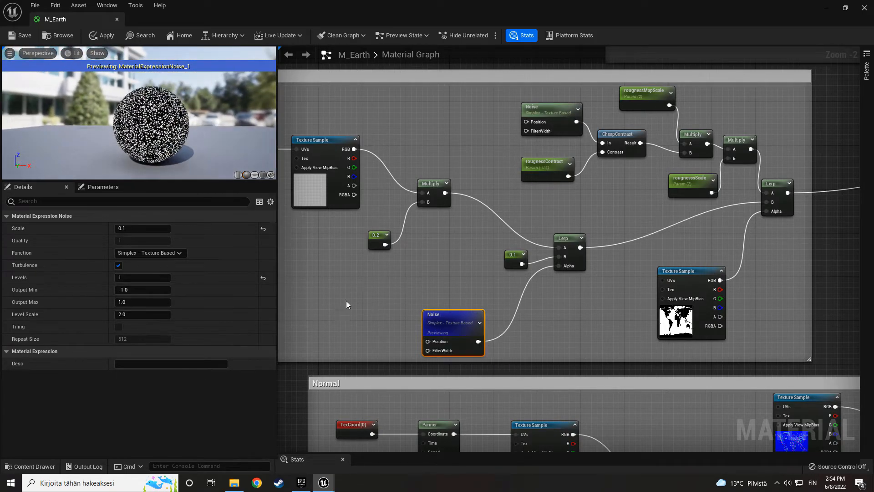
left_click(147, 229)
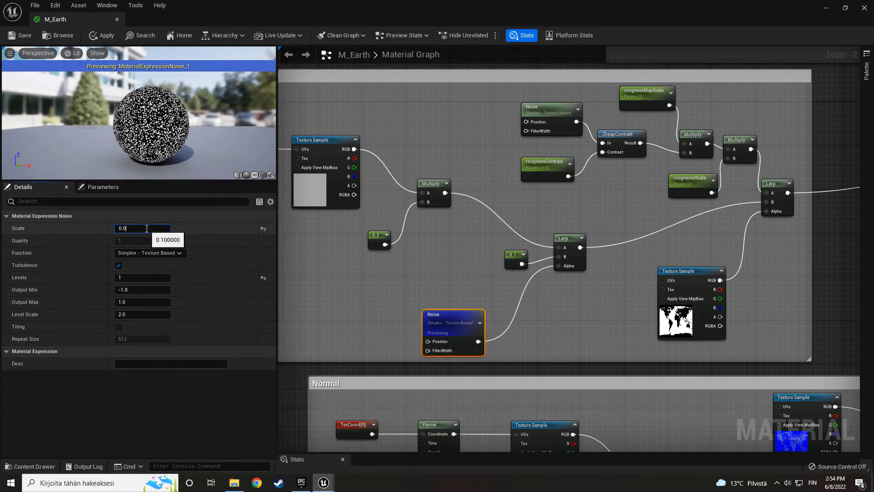
key("Return")
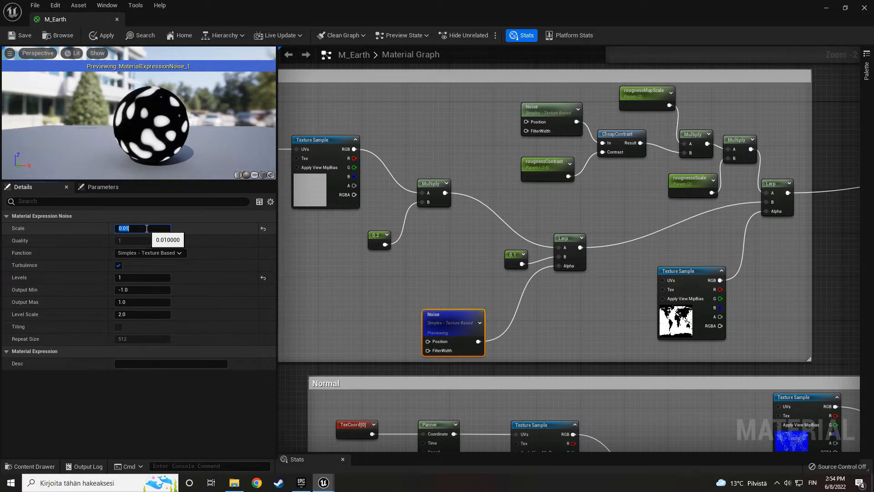
type("0.03")
key("Return")
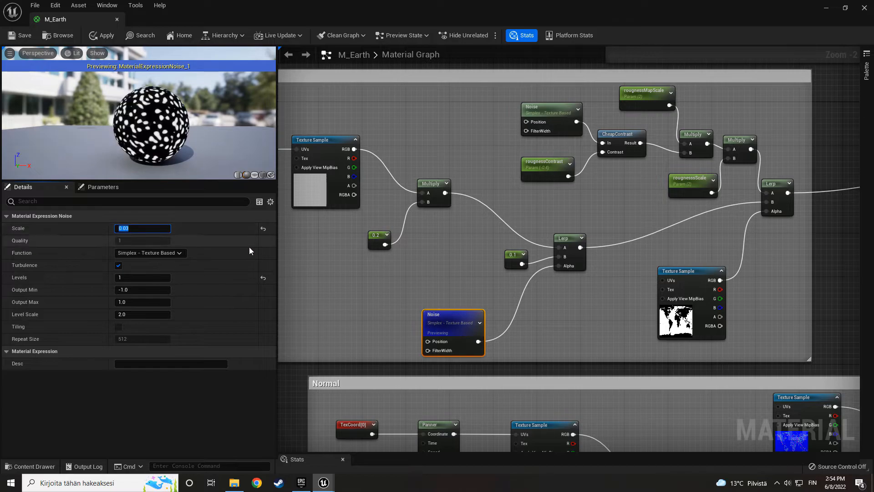
right_click(459, 316)
left_click(499, 151)
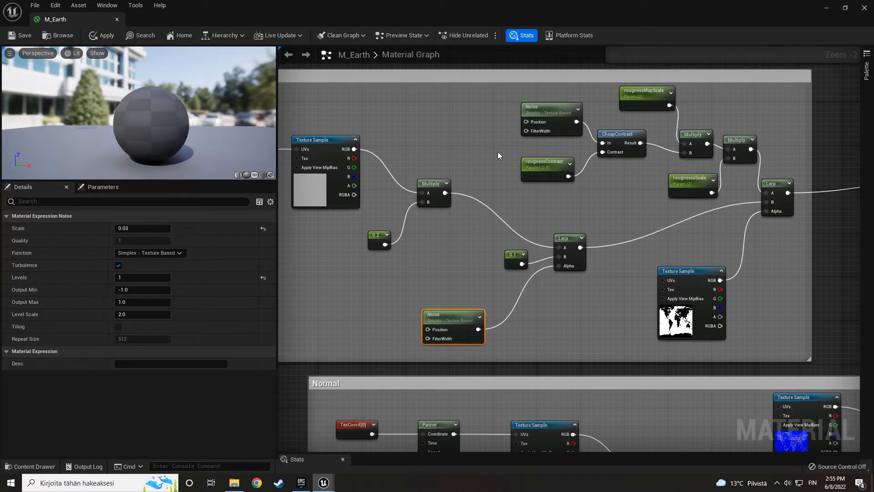
- Examine the globe preview, the water roughness Lerp and the 8081_earthspec10k mask sample in the Roughness group
left_click_drag(159, 127, 195, 137)
left_click(452, 274)
left_click_drag(518, 308, 587, 329)
left_click(569, 317)
left_click_drag(510, 263, 494, 269)
left_click(585, 296)
right_click_drag(584, 296, 509, 313)
left_click(568, 289)
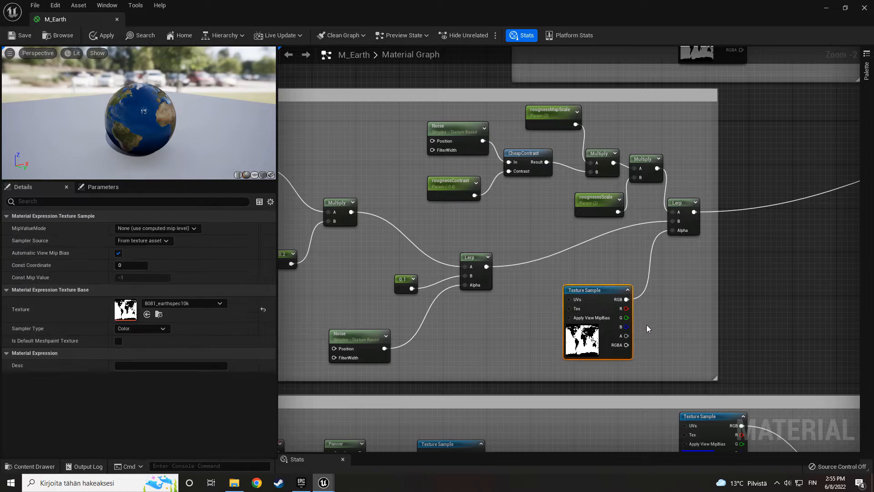
- Preview the second Multiply node feeding the final roughness Lerp's A input, examine its noise pattern up close, and stop the preview
right_click_drag(603, 252, 574, 311)
left_click(573, 311)
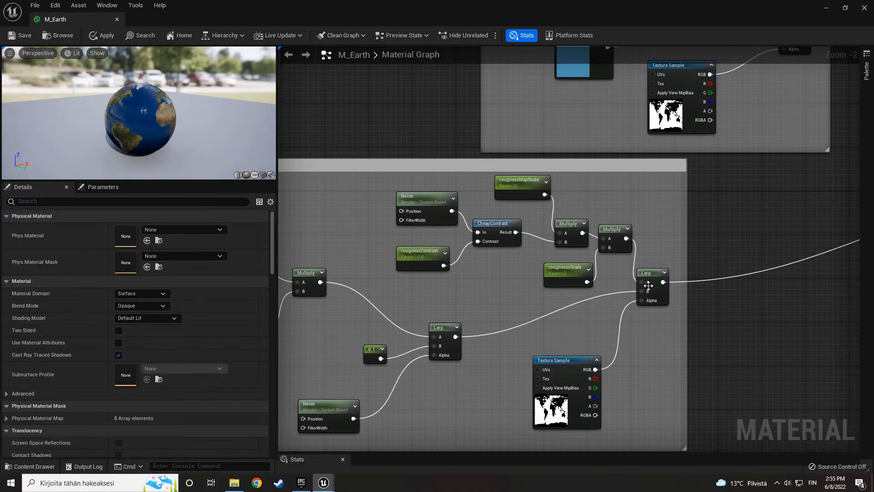
scroll(563, 305, "up", 1)
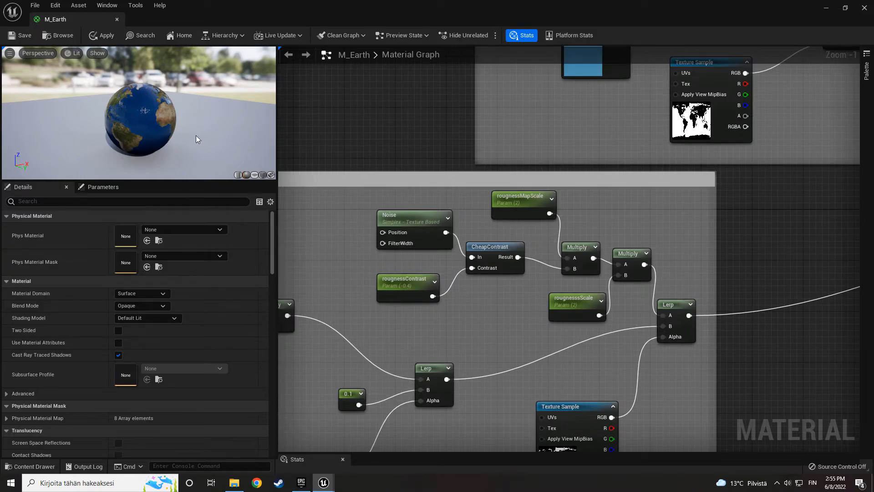
right_click(634, 255)
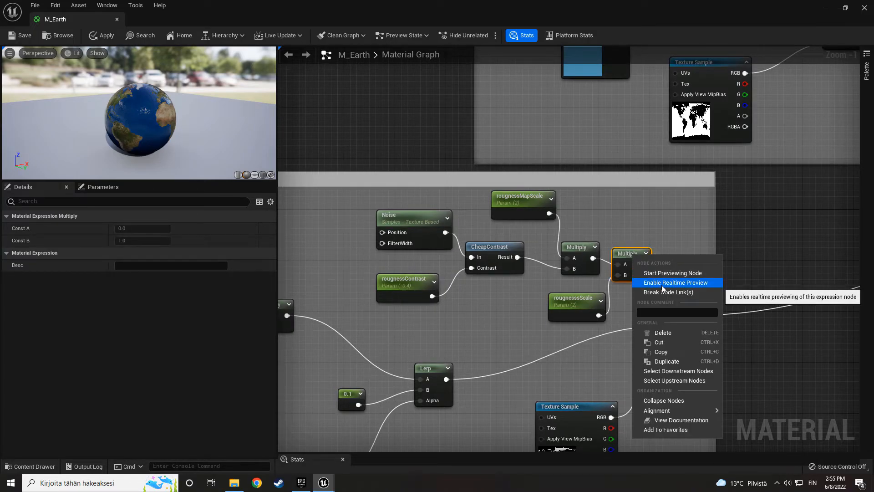
left_click(671, 273)
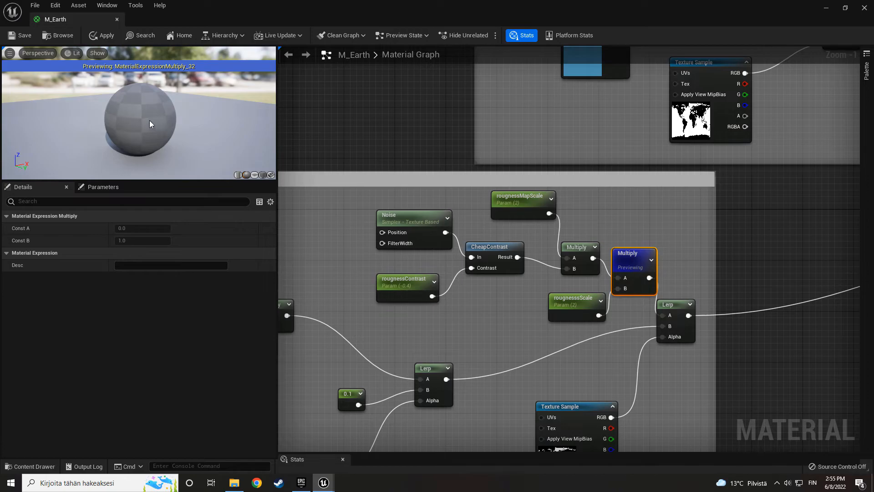
mouse_move(113, 116)
left_mouse_down()
mouse_move(128, 125)
mouse_move(132, 117)
mouse_move(124, 125)
left_mouse_up()
scroll(112, 115, "up", 6)
scroll(112, 116, "up", 5)
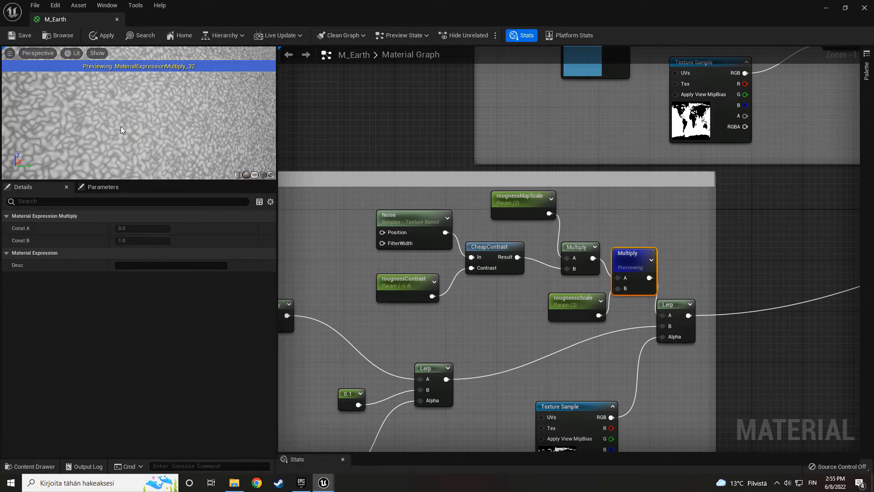
scroll(152, 146, "down", 3)
right_click(623, 263)
left_click(657, 277)
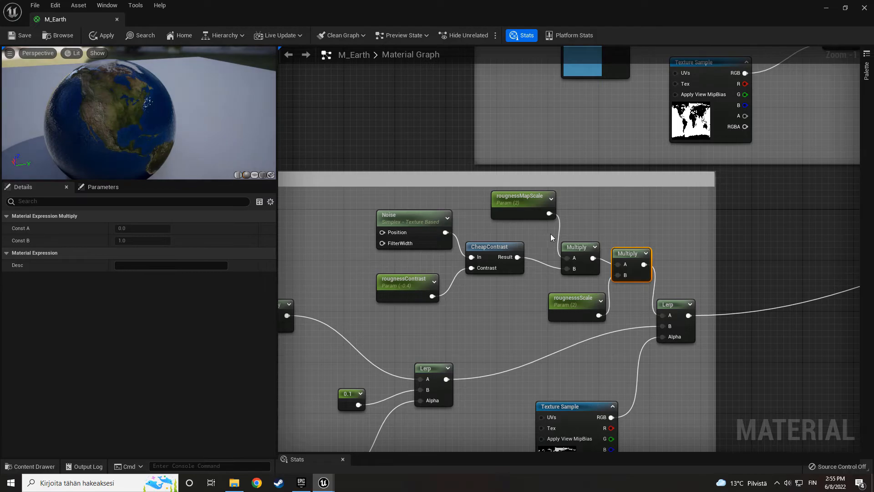
- Inspect the settings of the land roughness Noise, rougnessContrast and CheapContrast nodes
left_click(504, 296)
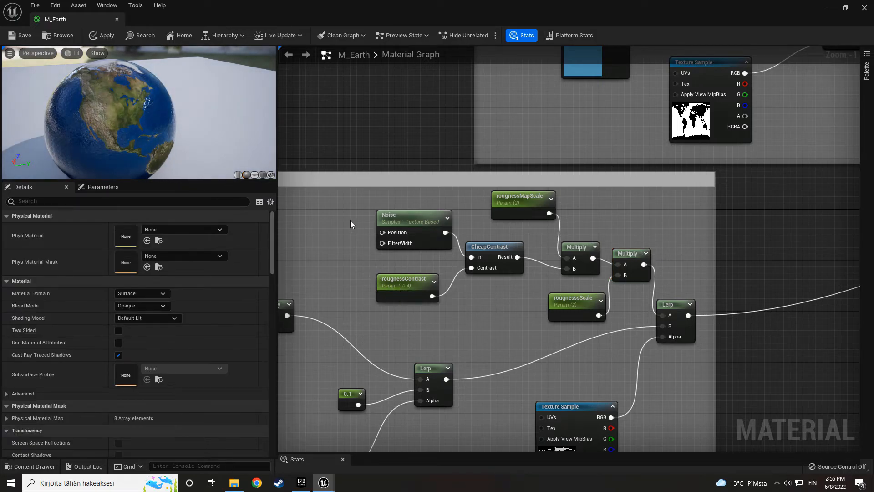
left_click(405, 223)
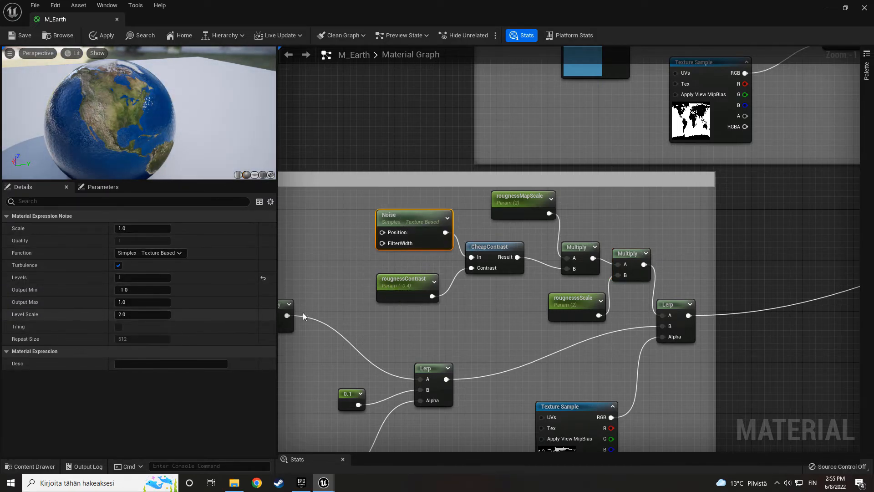
left_click(402, 293)
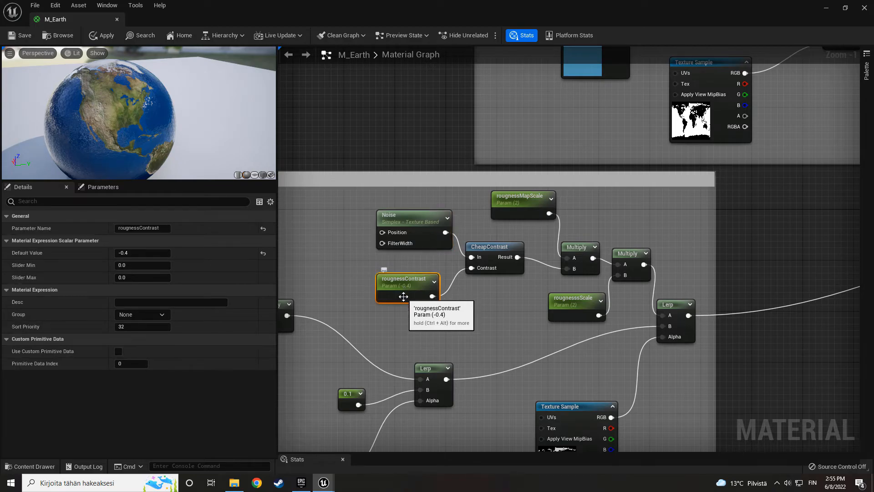
left_click(499, 268)
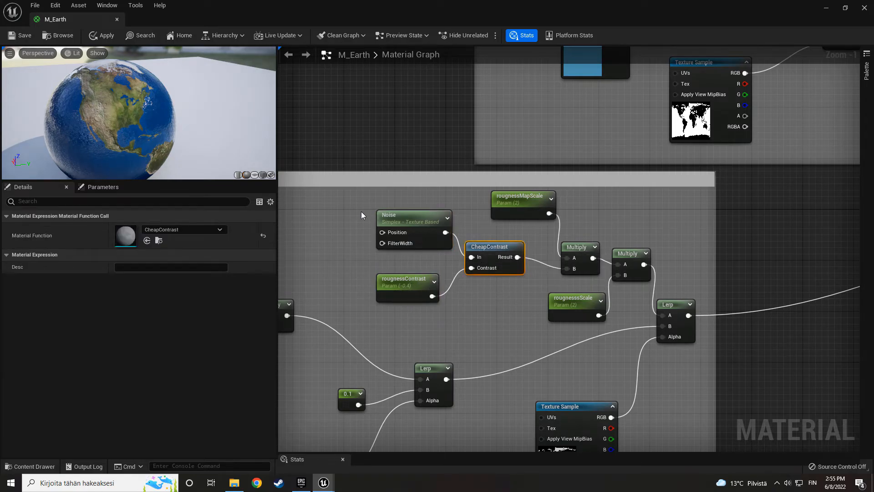
- Space out the Noise, contrast, rougnessMapScale and rougnessScale nodes slightly from the Multiply nodes they feed
left_click_drag(368, 213, 494, 279)
left_click_drag(474, 238, 461, 238)
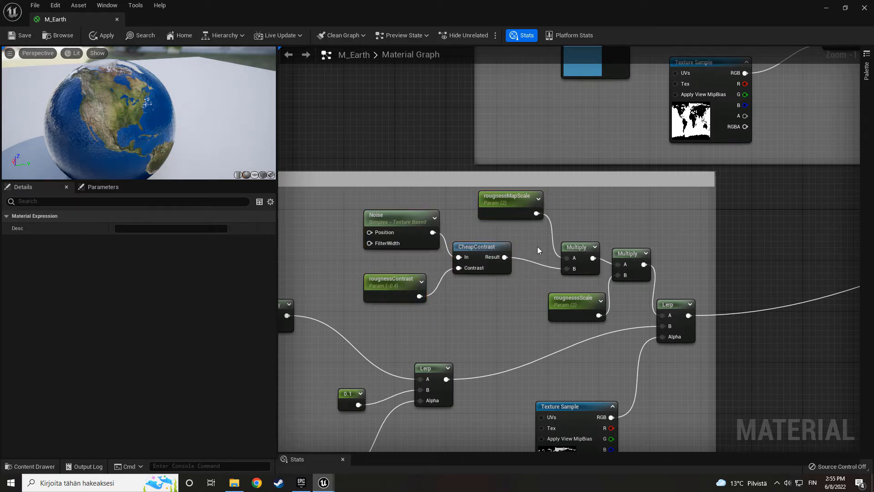
left_click(537, 247)
right_click_drag(529, 239, 467, 238)
left_click_drag(449, 201, 437, 207)
left_click(517, 228)
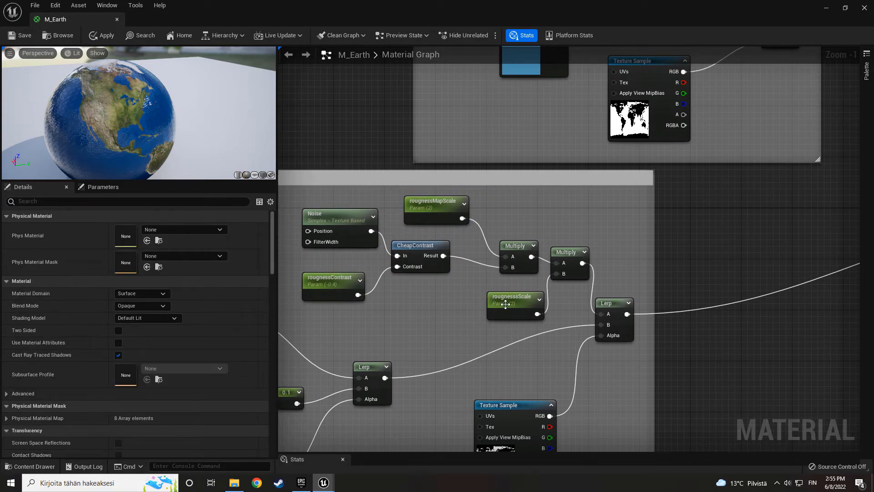
left_click_drag(505, 304, 500, 297)
- Convert the rougnessScale parameter feeding the second roughness Multiply into a constant
right_click_drag(571, 318, 434, 270)
left_click(482, 291)
left_click_drag(473, 283, 478, 279)
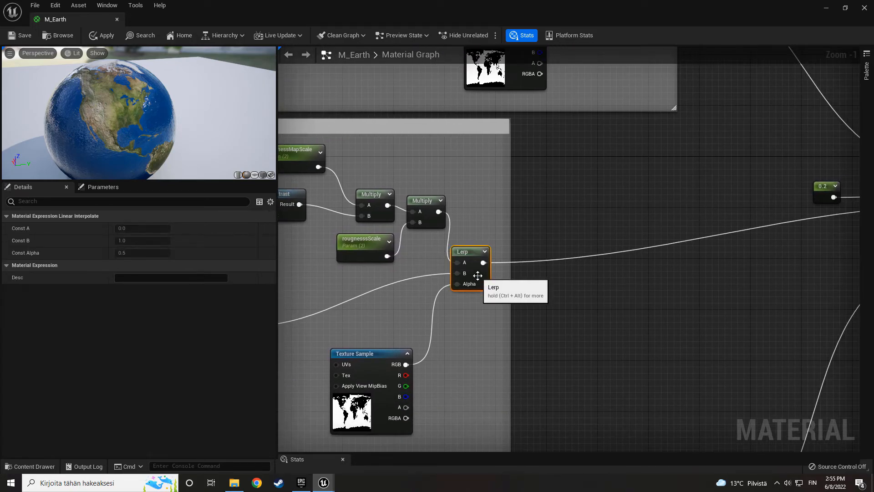
left_click(507, 269)
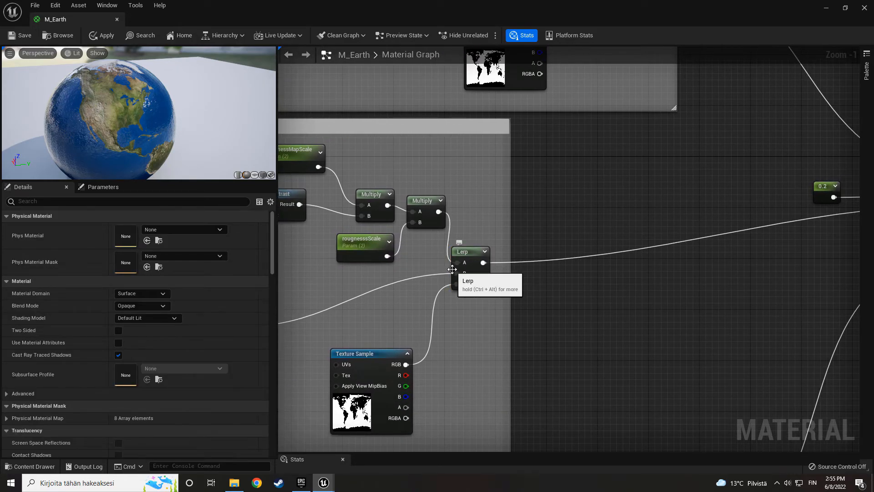
right_click(360, 252)
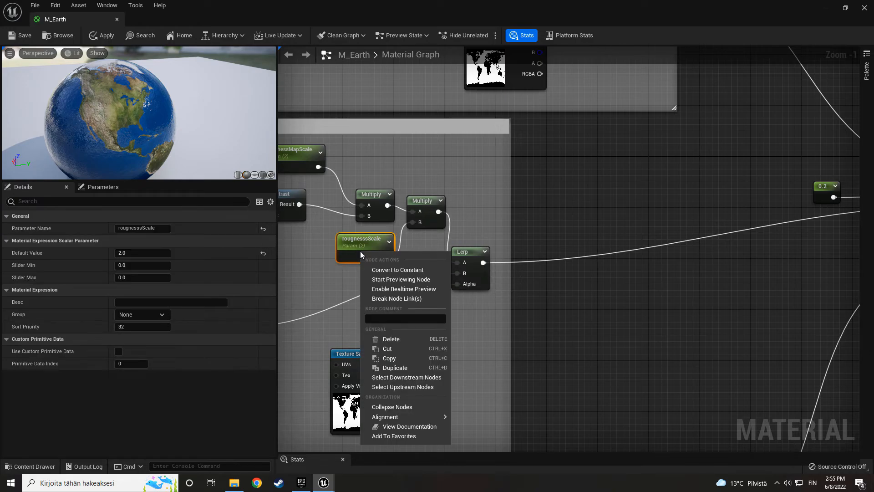
left_click(390, 267)
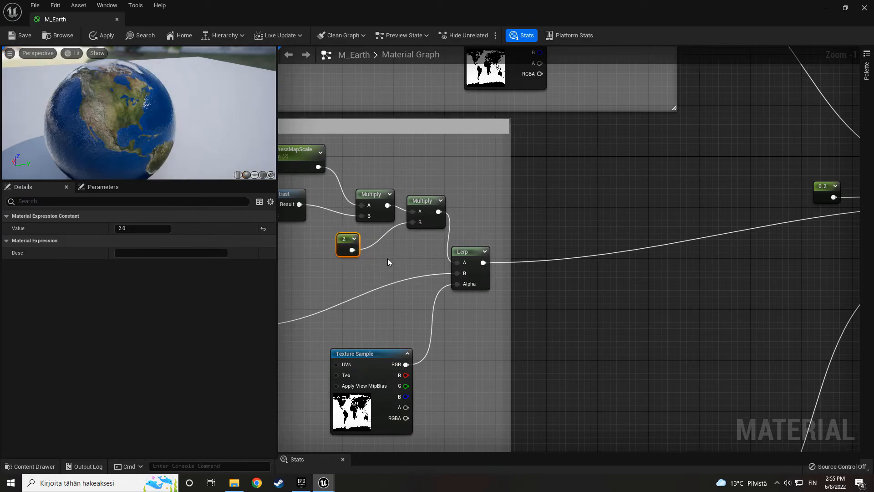
- Add a spare constant near the roughness Multiply nodes, try converting it to a parameter named asd, and delete it
right_click_drag(386, 258, 446, 260)
left_click(355, 257)
right_click(366, 271)
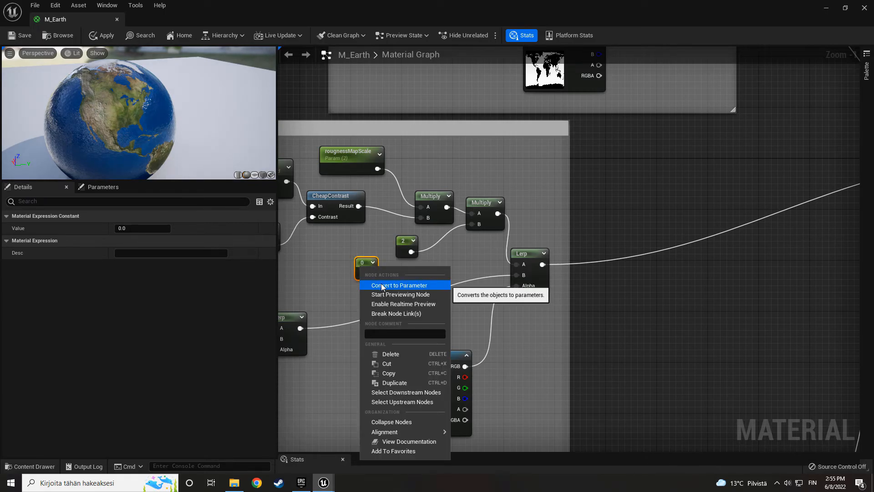
left_click(383, 284)
type("asd")
key("Return")
key("Delete")
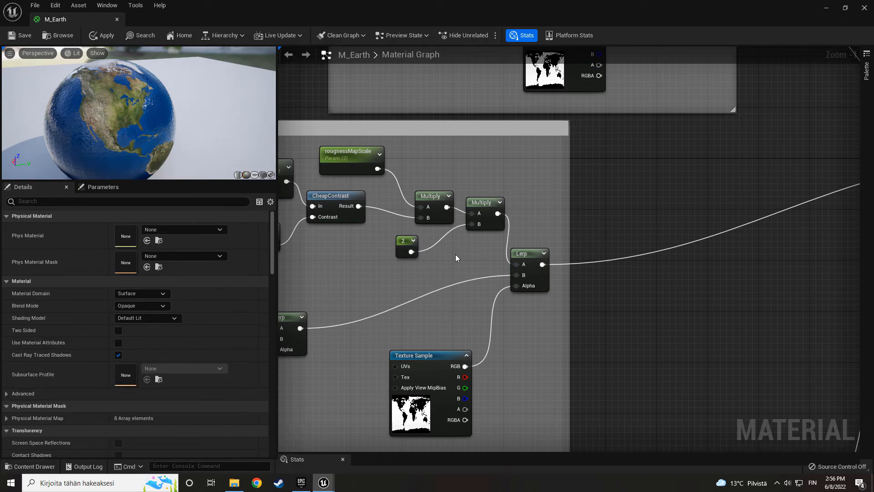
- Trace the final roughness Lerp's output to the Roughness input of the M_Earth node
left_click_drag(475, 259, 567, 290)
right_click_drag(719, 269, 423, 283)
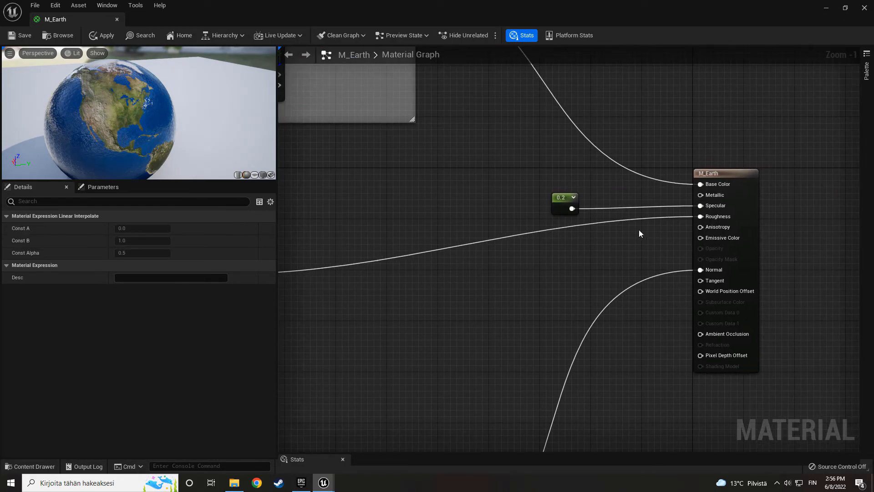
right_click_drag(634, 231, 643, 272)
left_click_drag(550, 247, 608, 248)
- Examine the Base group's node network and the Lerp that blends its two Multiply results by the land-water mask
scroll(455, 209, "down", 2)
right_click_drag(445, 206, 674, 346)
left_click(570, 286)
right_click_drag(609, 320, 614, 399)
scroll(377, 282, "up", 1)
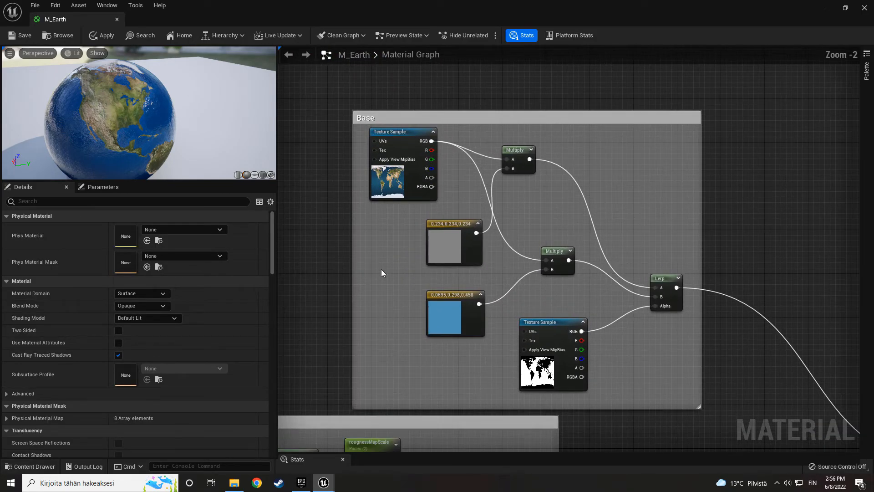
right_click_drag(575, 333, 334, 221)
right_click_drag(454, 215, 690, 339)
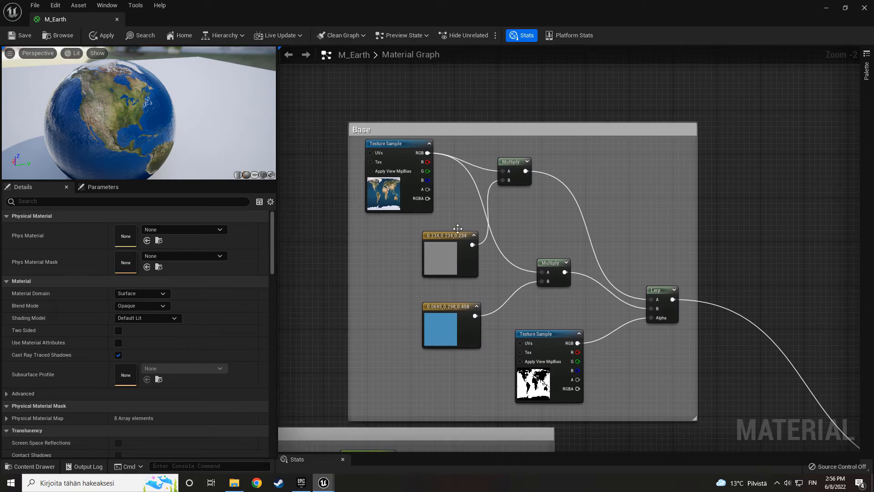
left_click(652, 300)
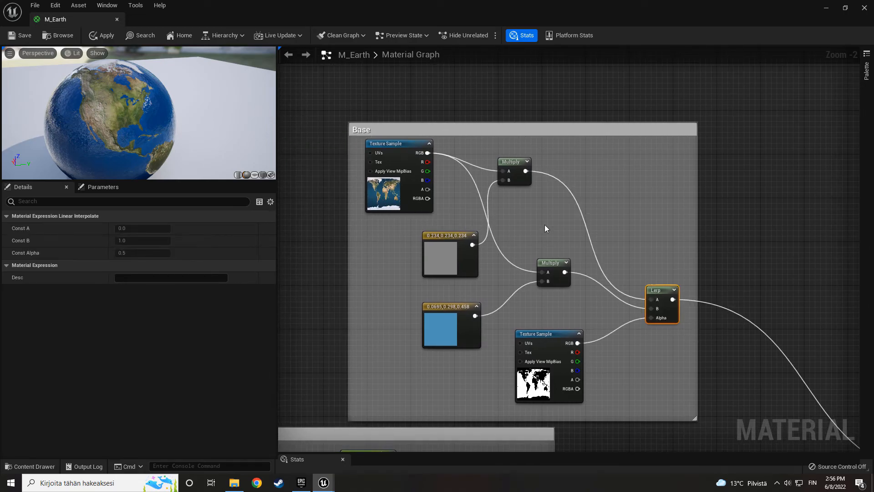
- Move the grey colour constant directly beneath the 8081_earthmap10k sample in the Base group and inspect both nodes
left_click(517, 176)
left_click(453, 246)
left_click_drag(453, 246, 408, 236)
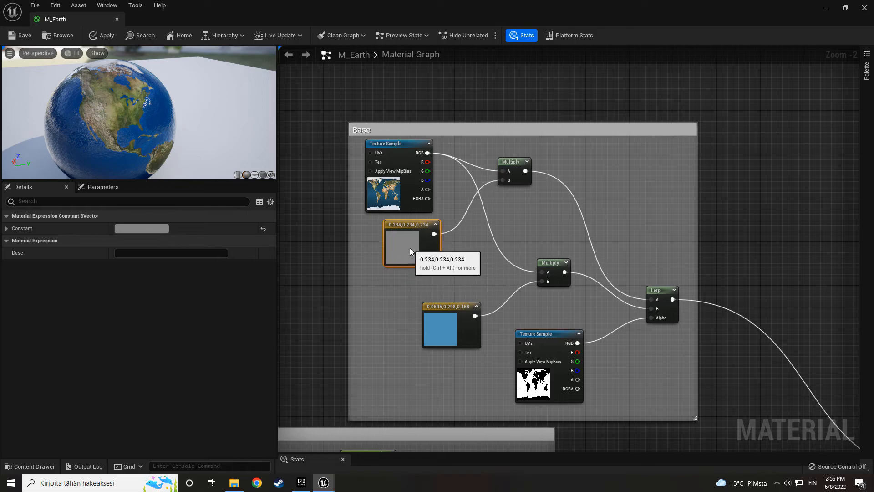
left_click(385, 184)
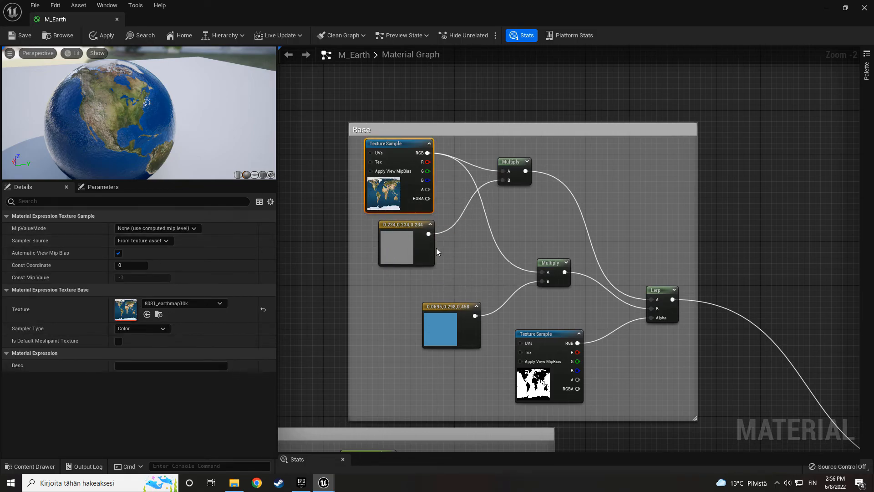
left_click(406, 250)
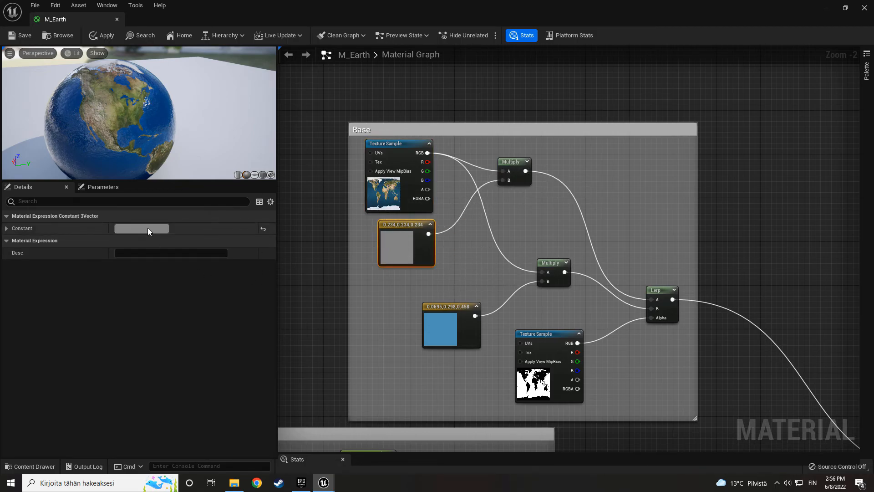
left_click(148, 227)
left_click(338, 237)
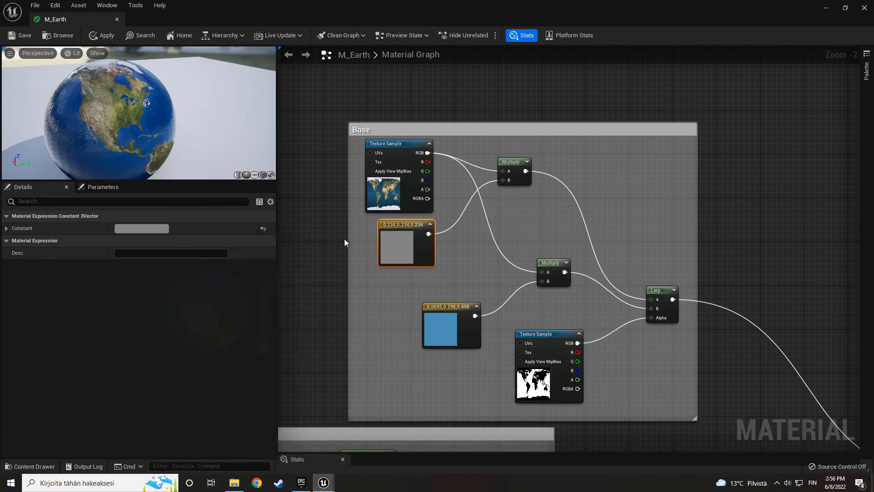
- Darken the blue tint constant in the Base group to R 0.026073, G 0.111909, B 0.171875
left_click(465, 272)
right_click_drag(483, 273, 432, 234)
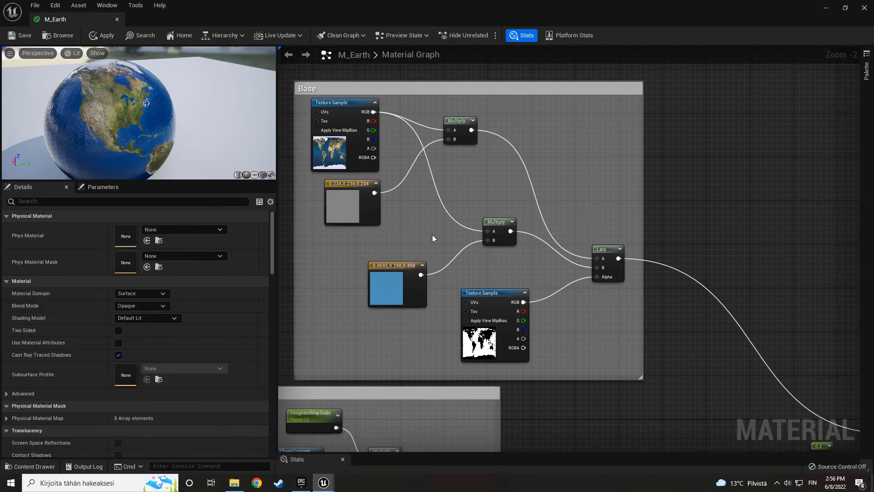
left_click(497, 226)
left_click(385, 288)
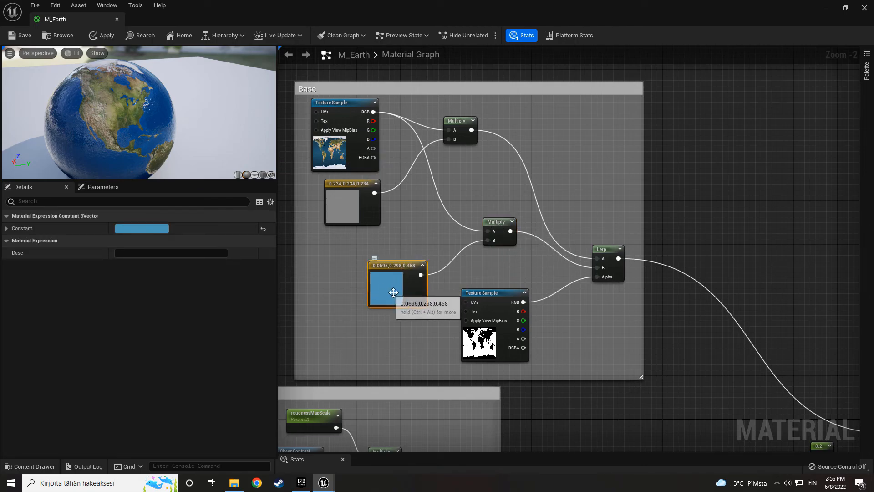
left_click_drag(154, 156, 214, 150)
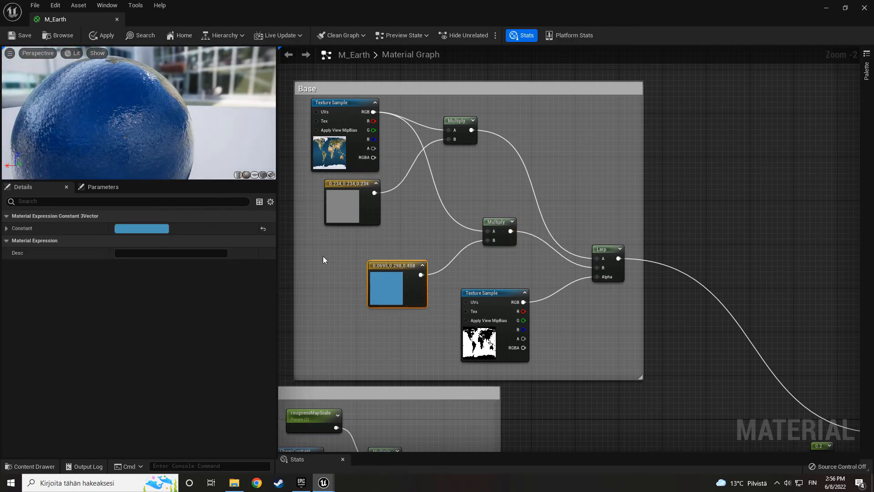
left_click(146, 229)
left_click_drag(279, 314, 281, 341)
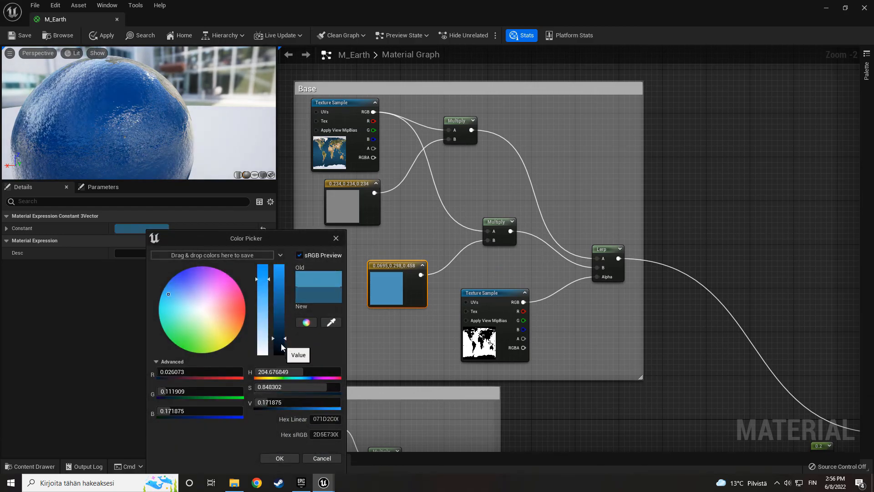
left_click(291, 461)
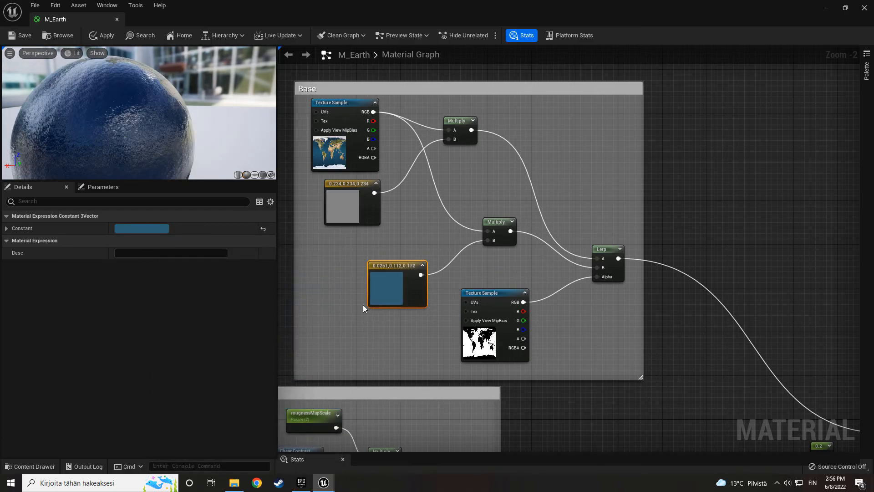
- Set the Base group's water tint constant to bright cyan, R 0.020833, G 1.0, B 1.0, and check the globe preview
left_click(145, 228)
left_click_drag(191, 319, 159, 308)
left_click_drag(273, 283, 278, 264)
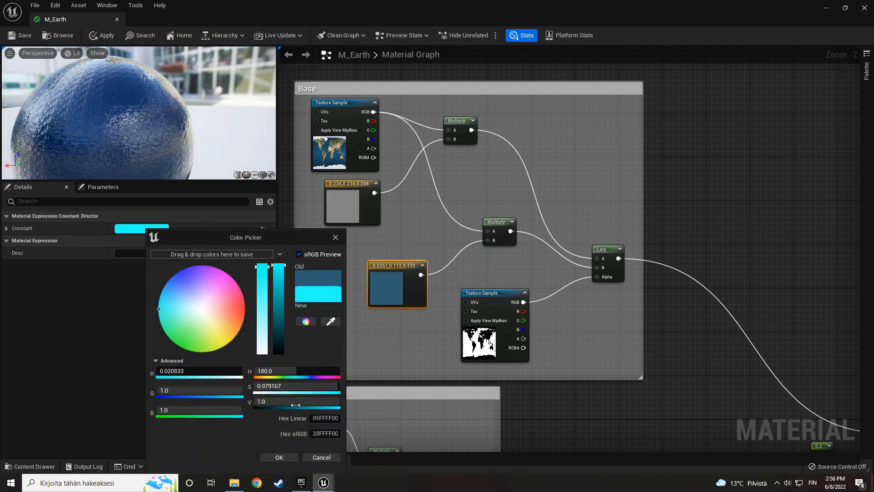
left_click(279, 457)
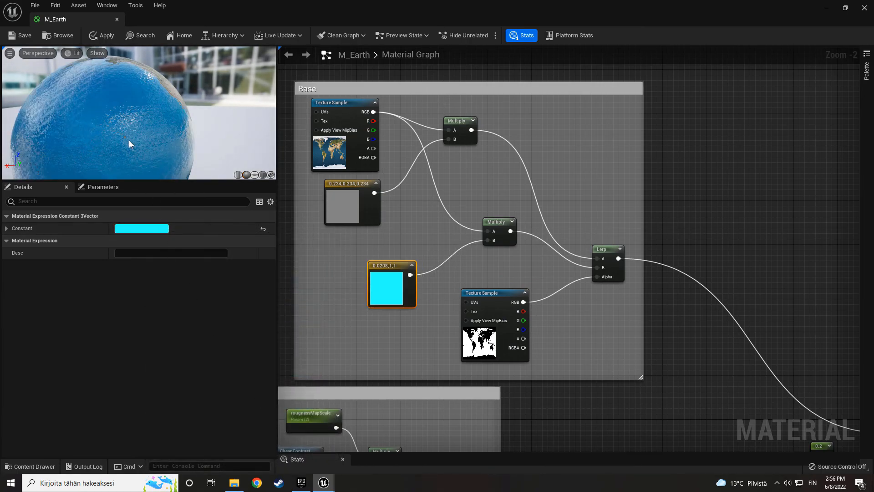
left_click_drag(109, 118, 150, 104)
scroll(191, 142, "down", 3)
left_click_drag(182, 136, 173, 138)
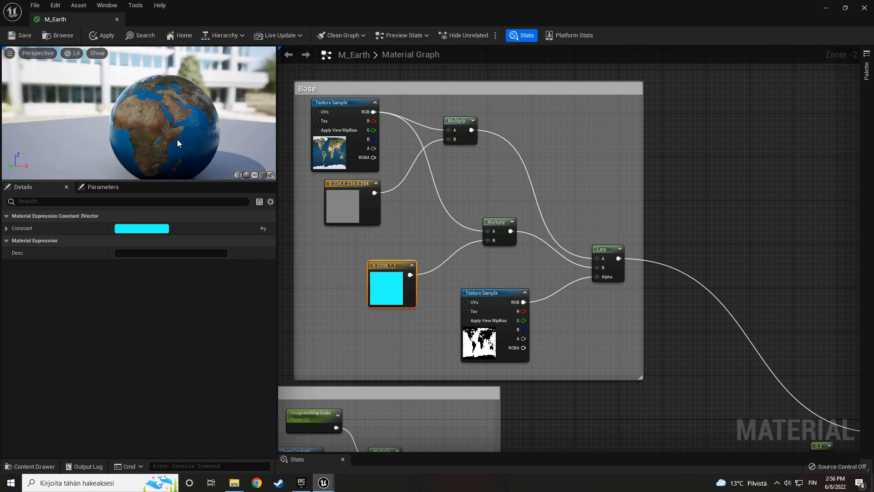
- Trace the Base group's Lerp output to the Base Color input of the M_Earth node
left_click(528, 269)
right_click_drag(526, 275, 449, 243)
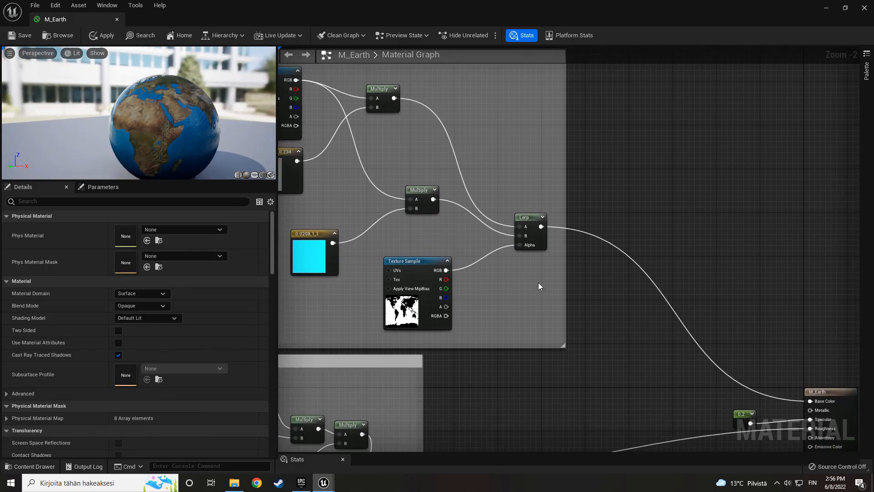
right_click_drag(556, 300, 416, 160)
scroll(473, 219, "down", 1)
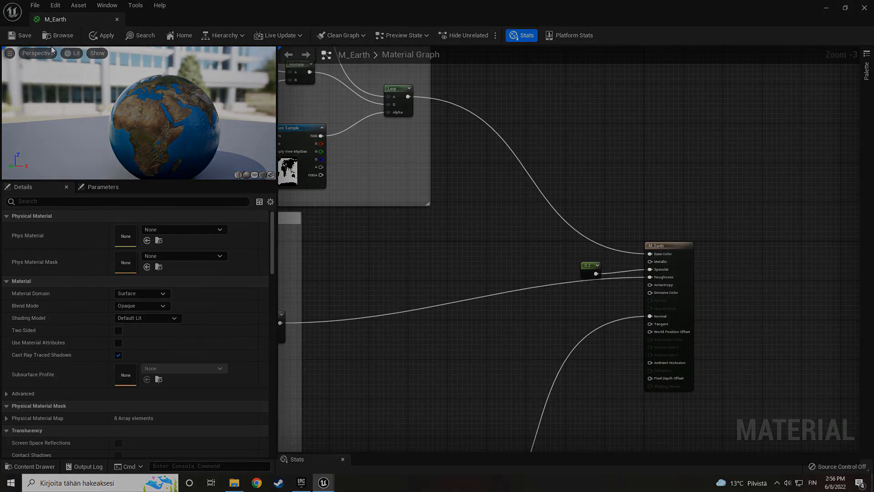